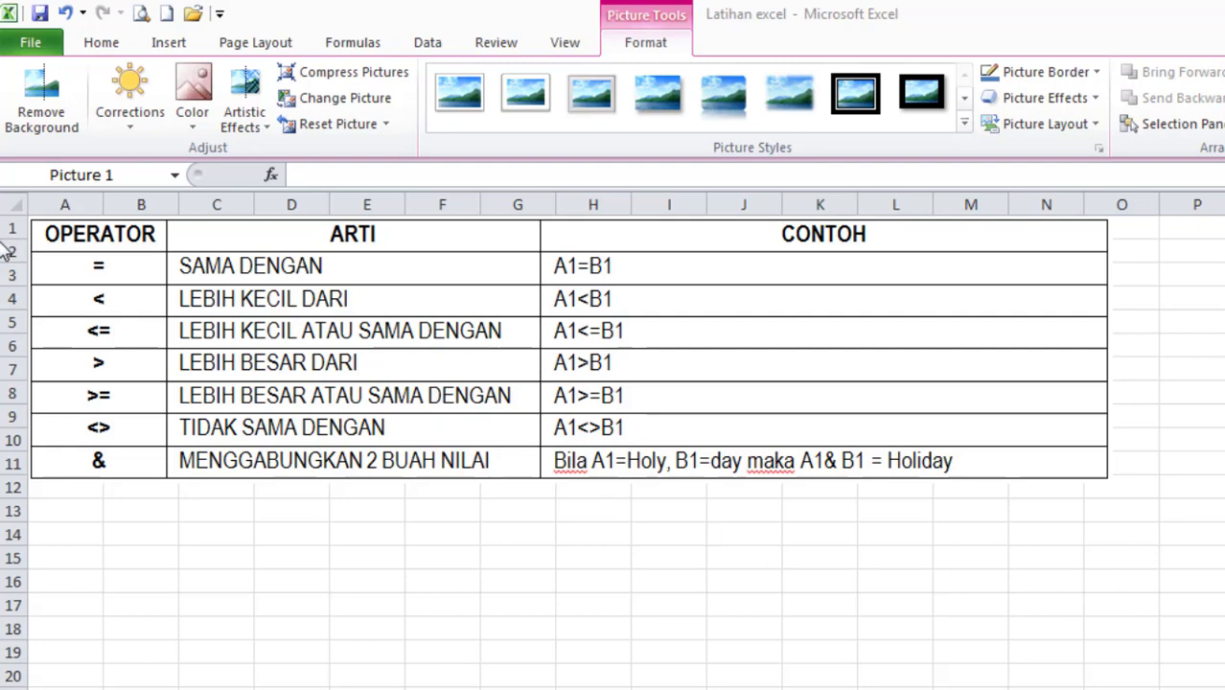
pyautogui.click(125, 265)
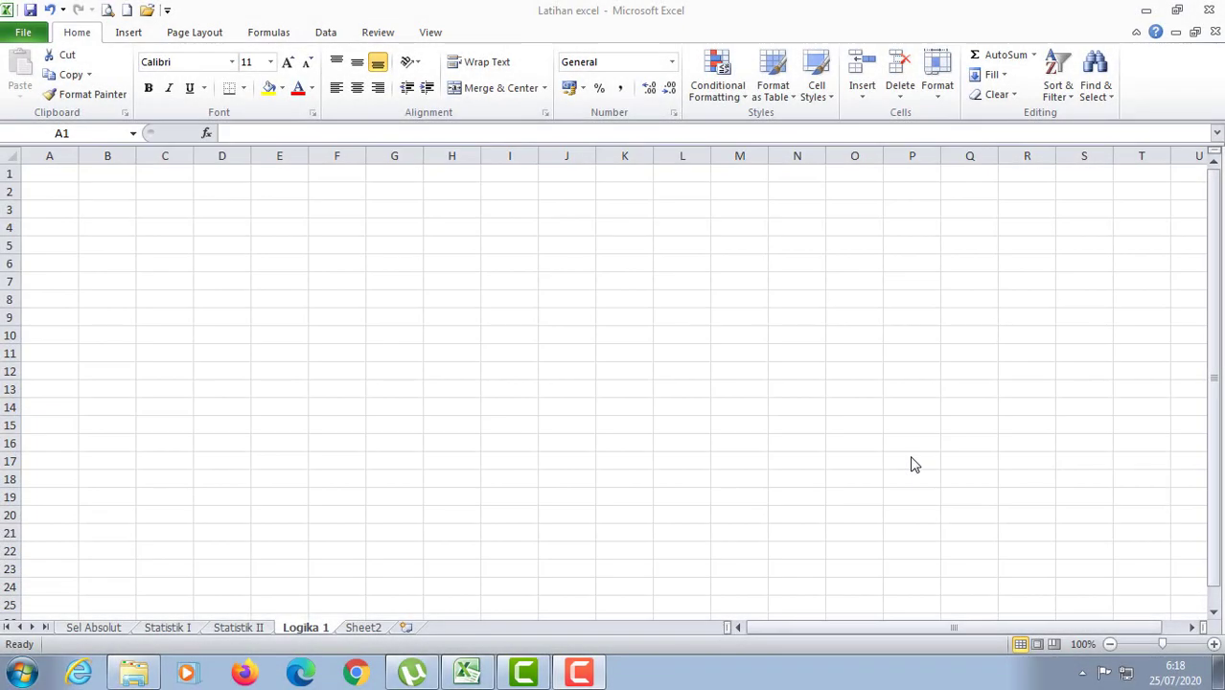
# Enter the formula =TRUE() in cell A1 of the Logika 1 sheet.
pyautogui.click(59, 174)
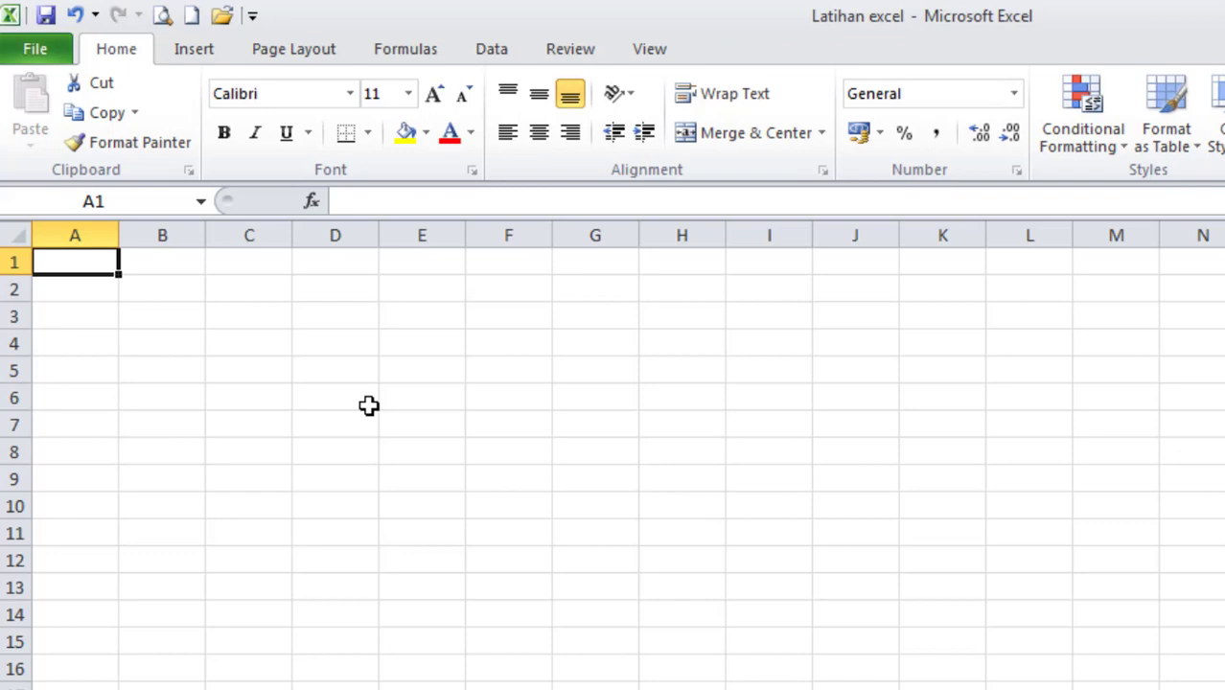
pyautogui.write('=')
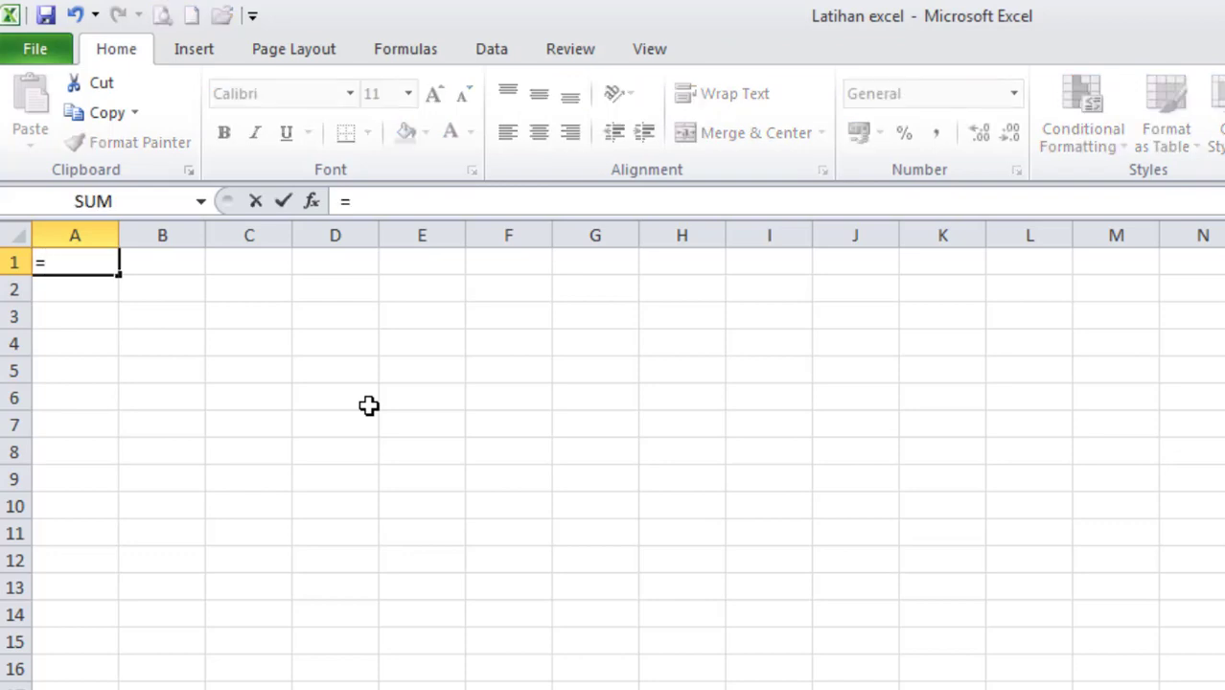
pyautogui.write('tr')
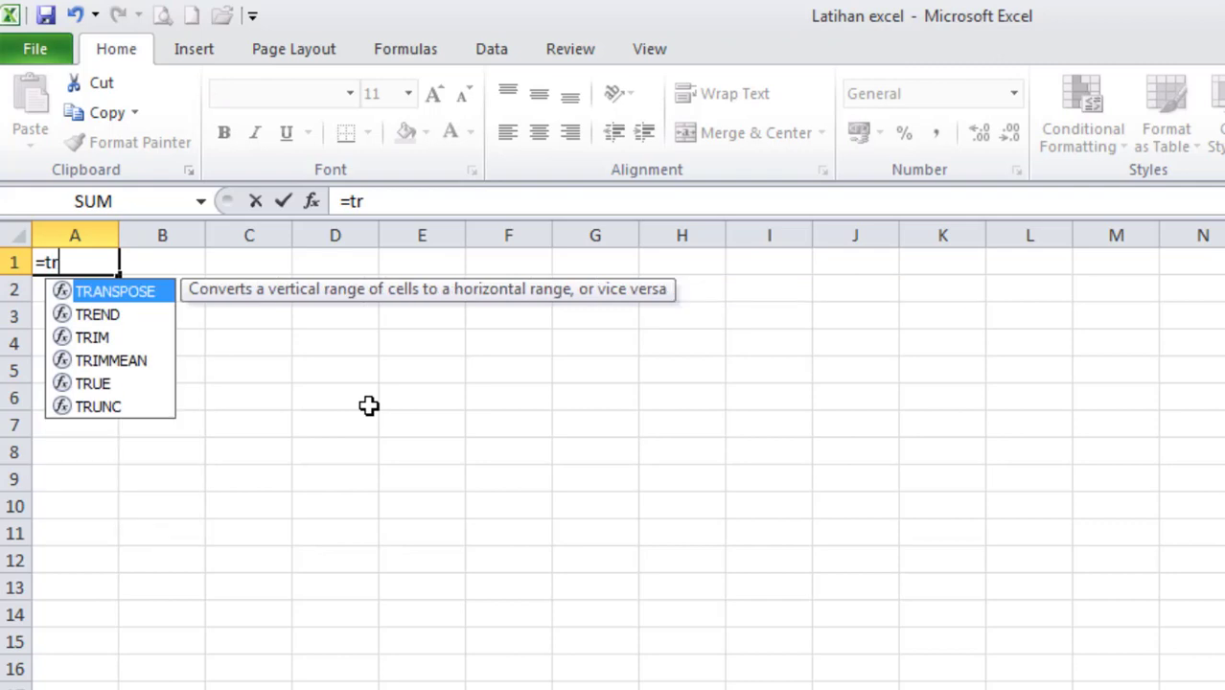
pyautogui.write('ue(')
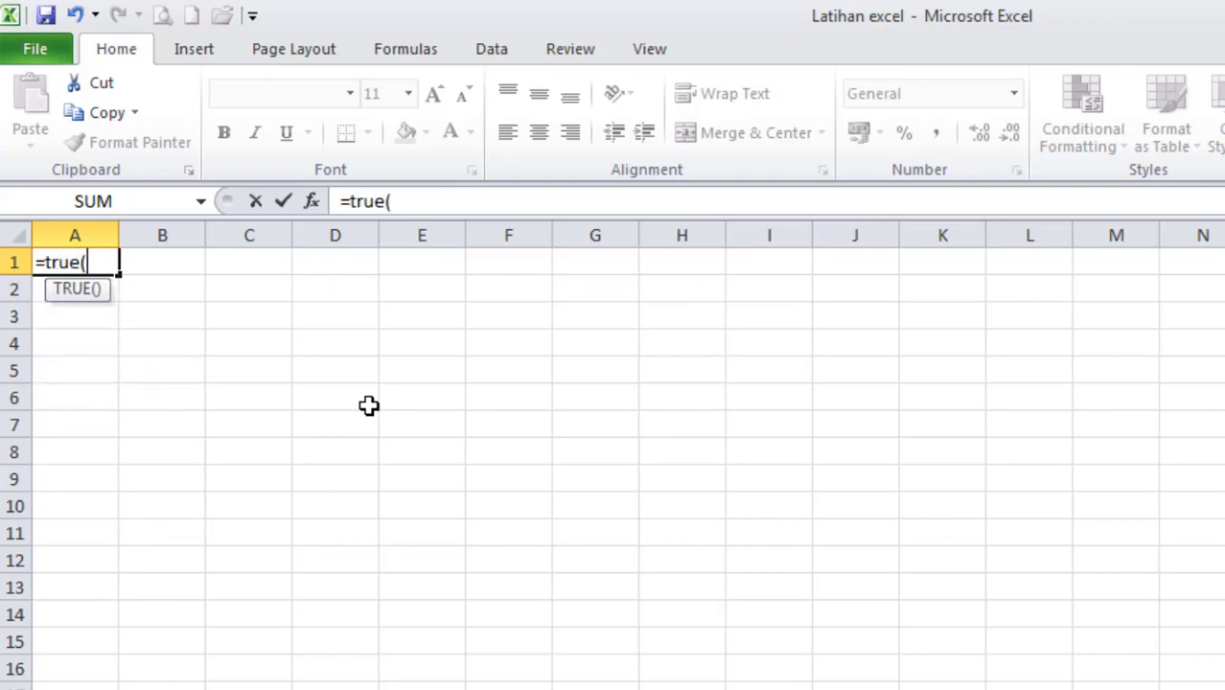
pyautogui.write(')')
pyautogui.press('Return')
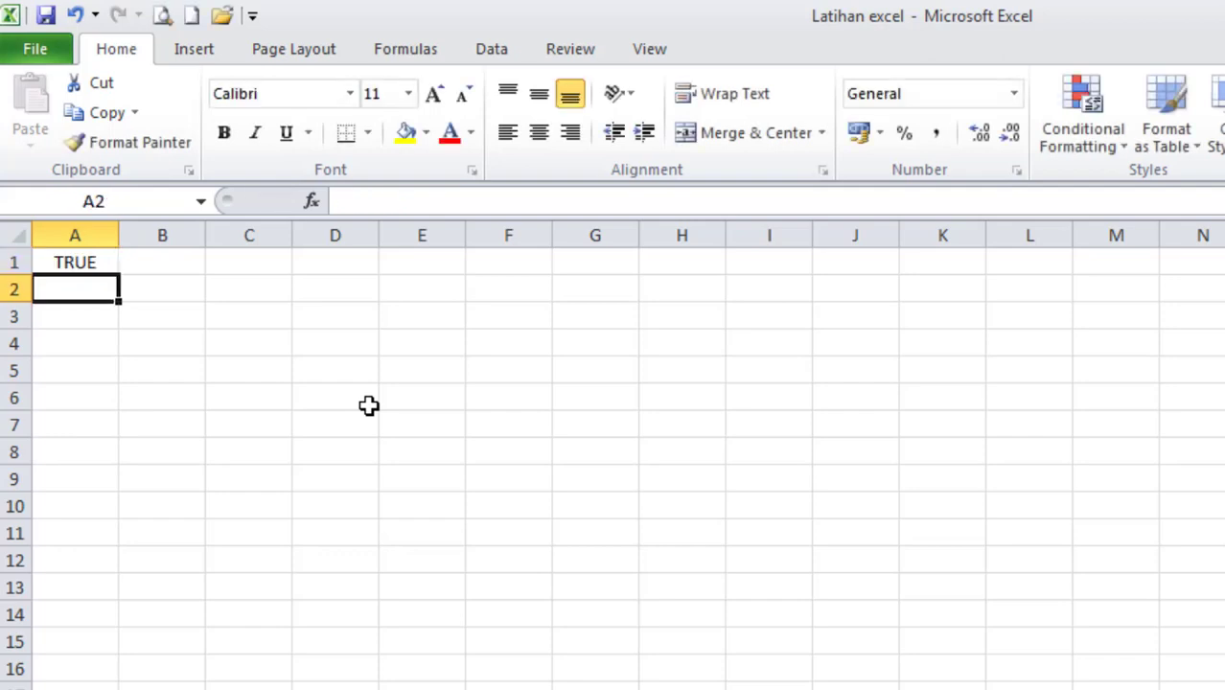
pyautogui.click(67, 259)
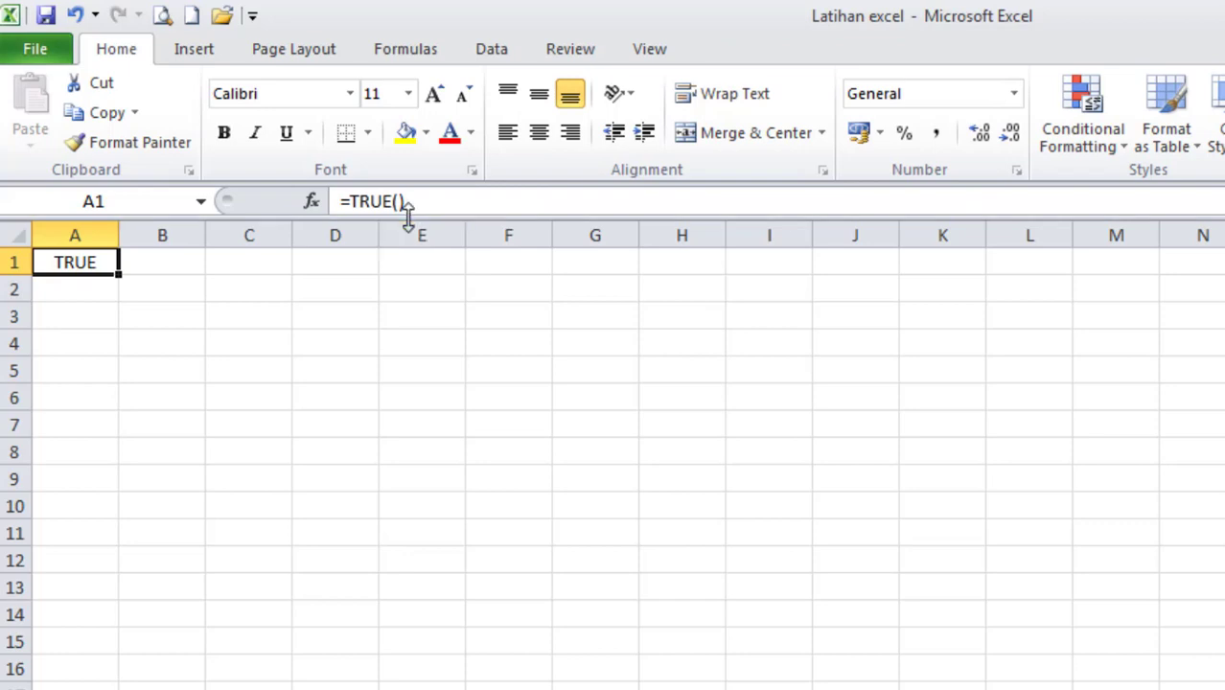
# Enter the formula =FALSE() in cell A2 and compare it with the formula in A1.
pyautogui.click(96, 287)
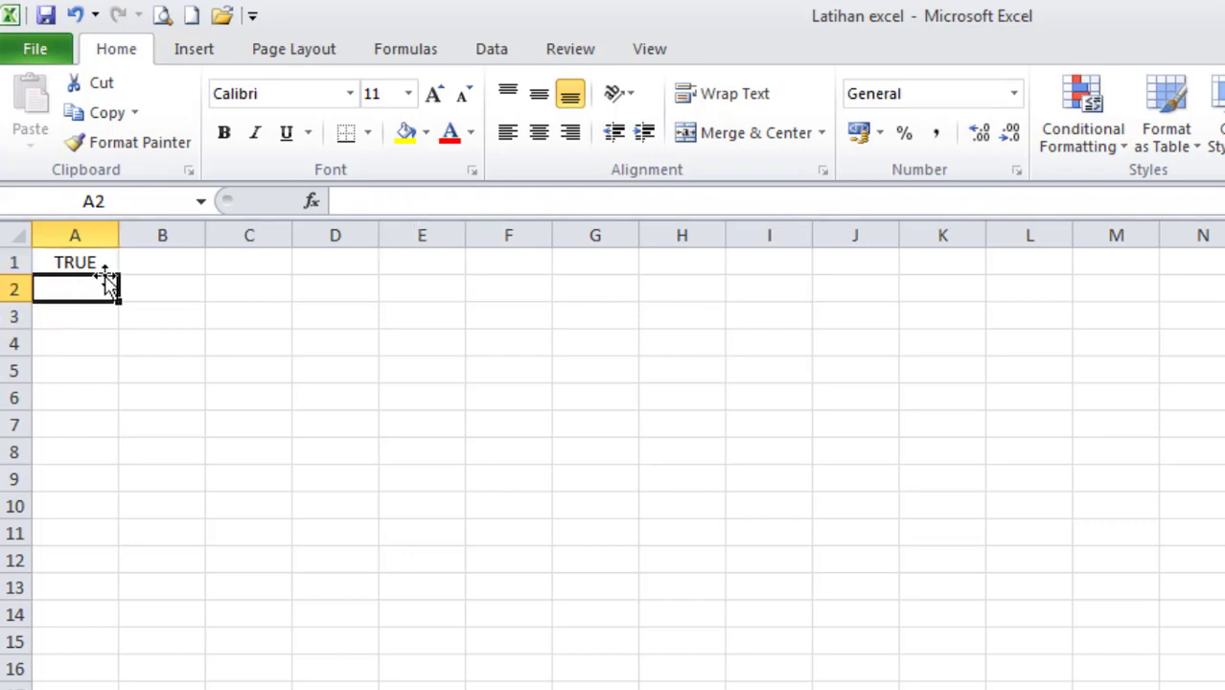
pyautogui.write('=')
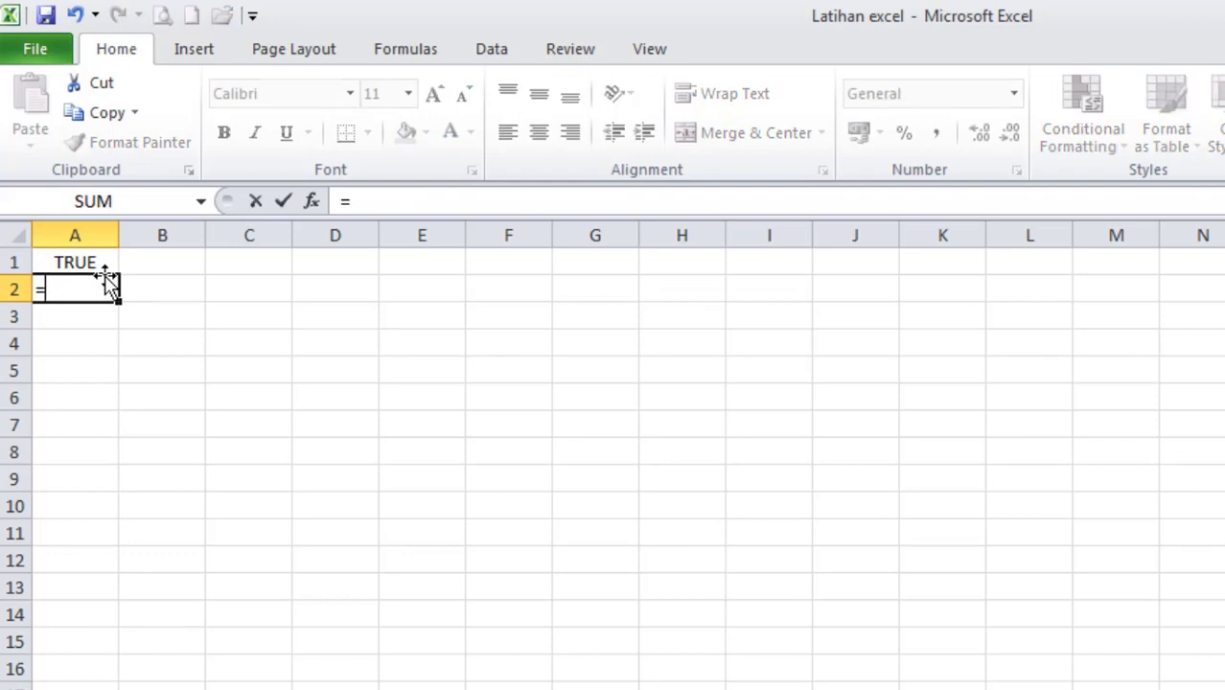
pyautogui.write('false')
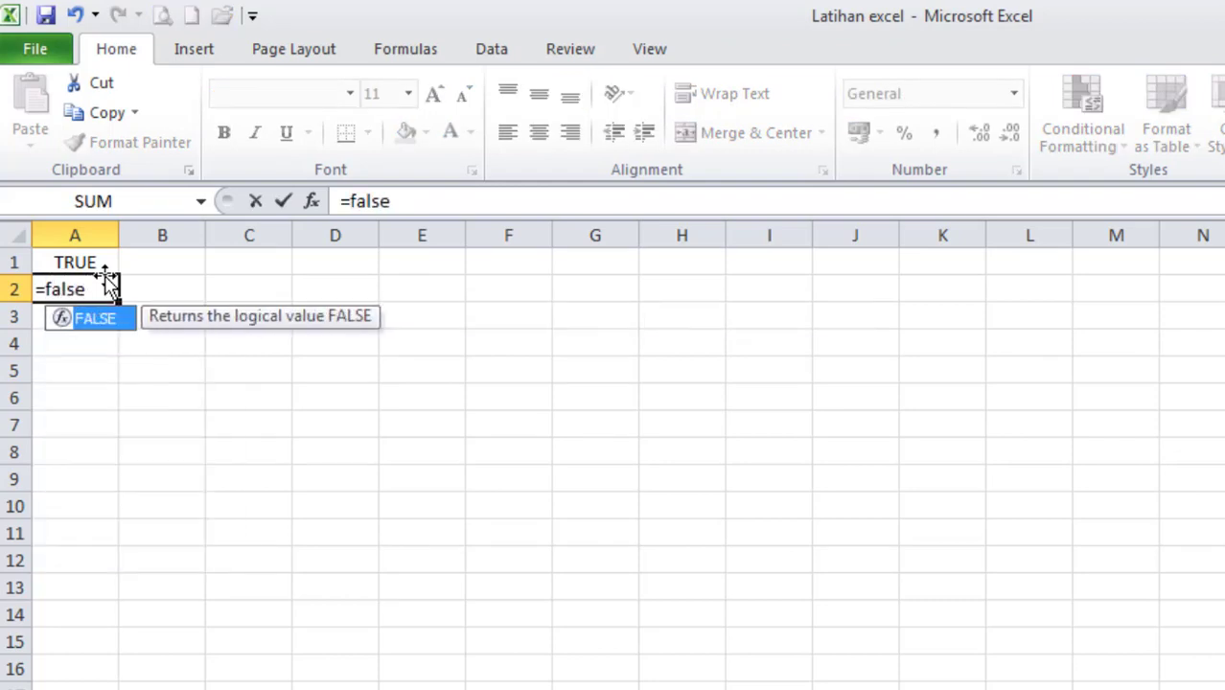
pyautogui.write('()')
pyautogui.press('Return')
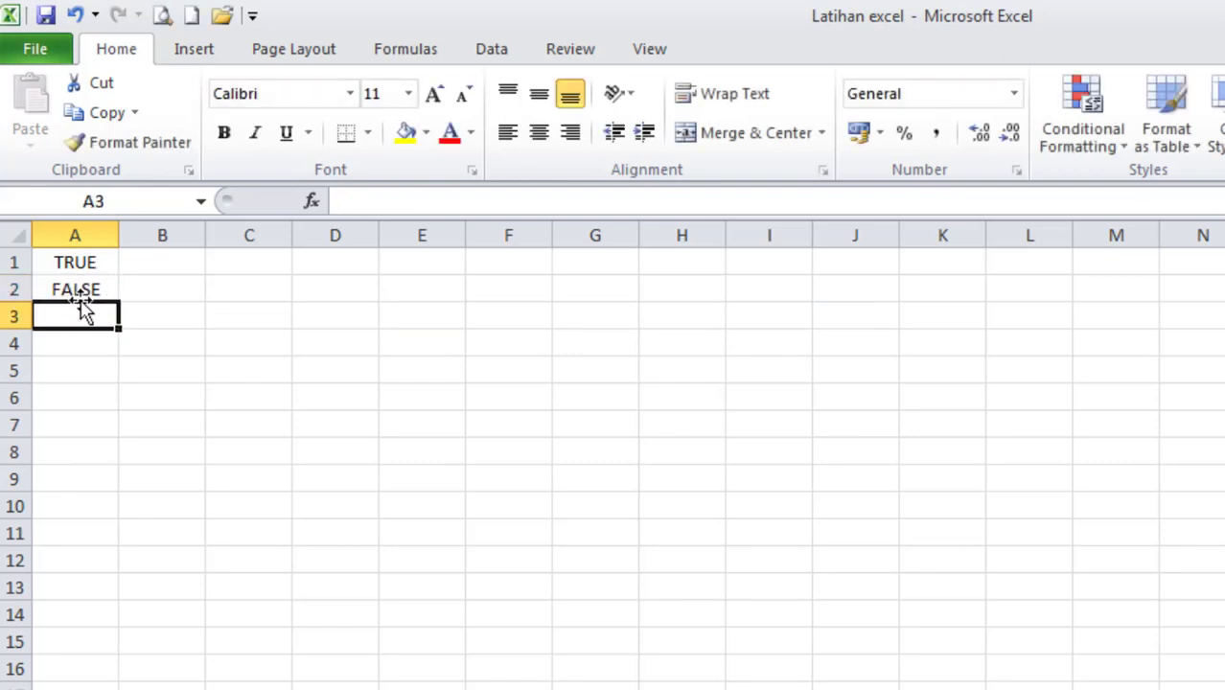
pyautogui.click(82, 292)
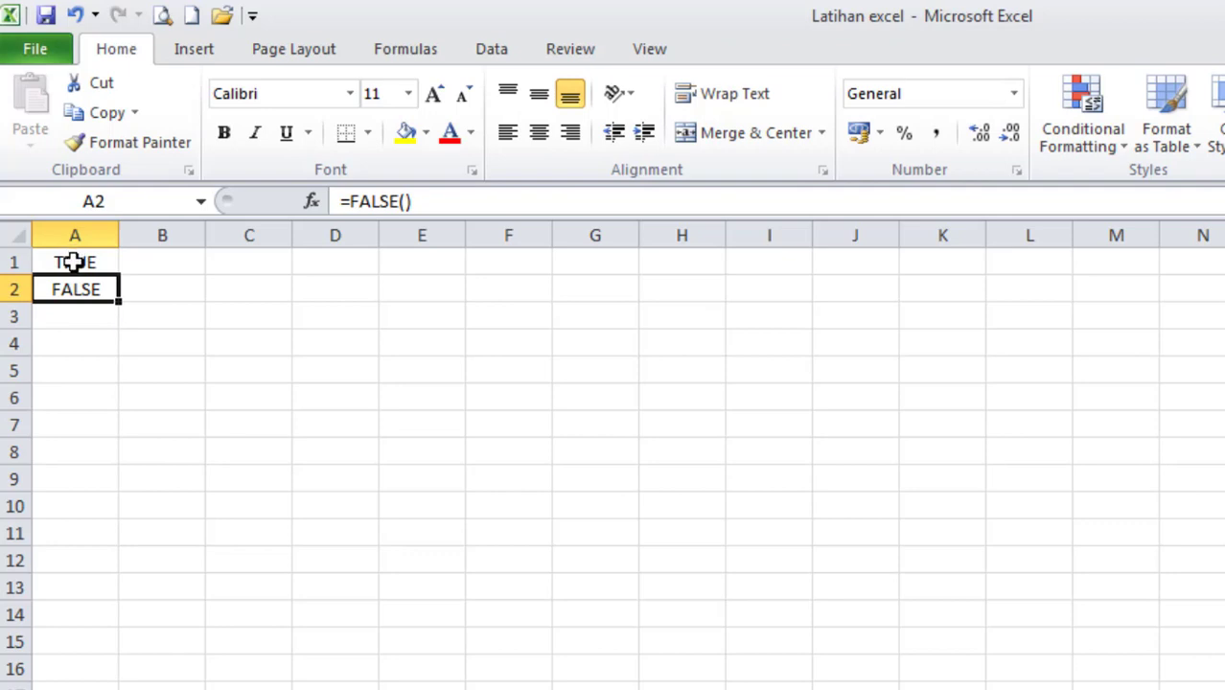
pyautogui.click(77, 262)
pyautogui.click(79, 289)
pyautogui.click(81, 255)
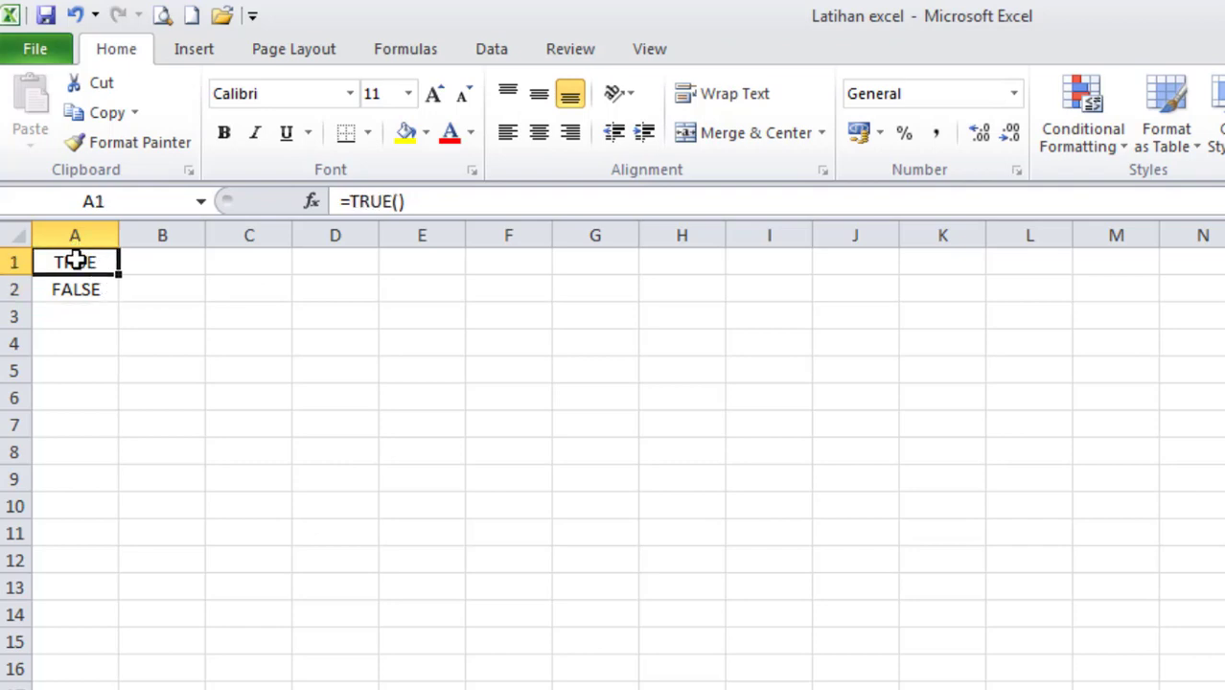
# Enter the formula =NOT(A1) in cell B1 to reverse the logical value in A1.
pyautogui.click(160, 275)
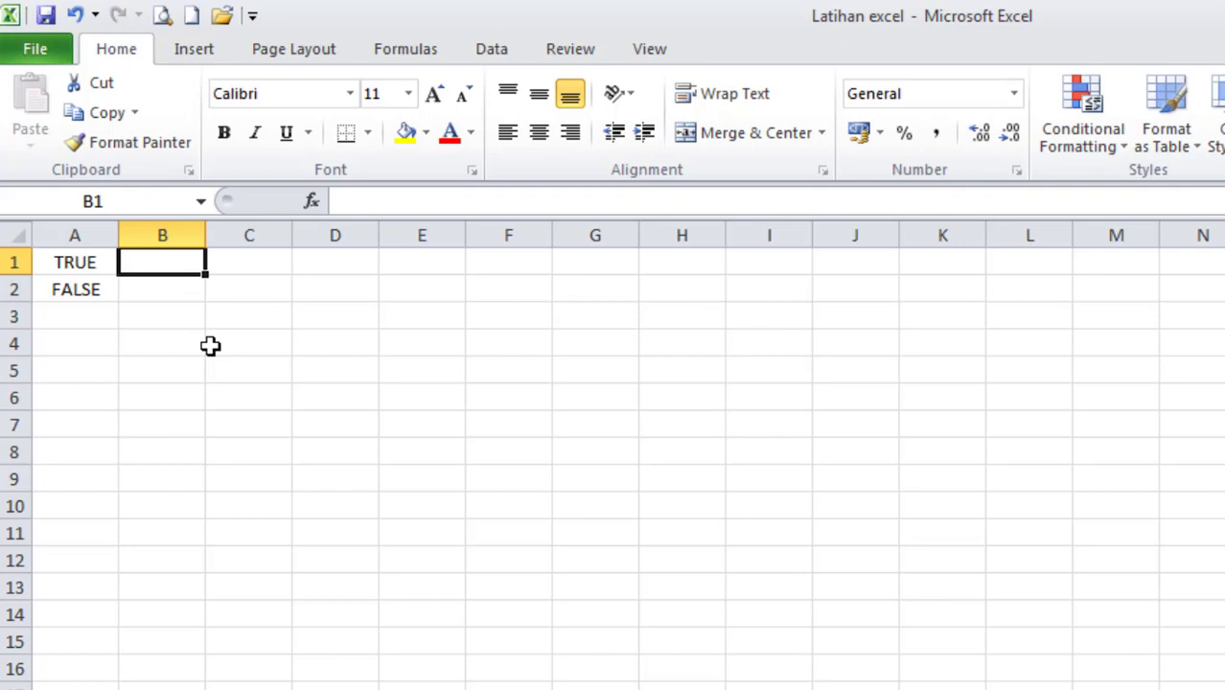
pyautogui.write('=')
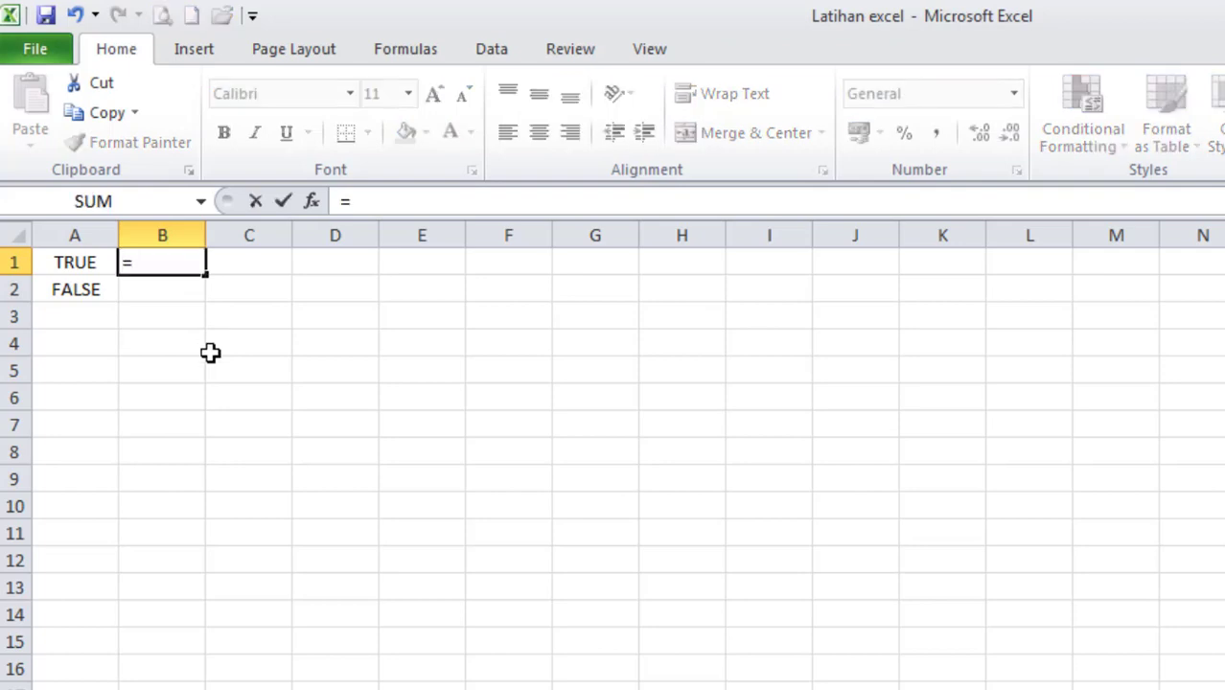
pyautogui.write('not')
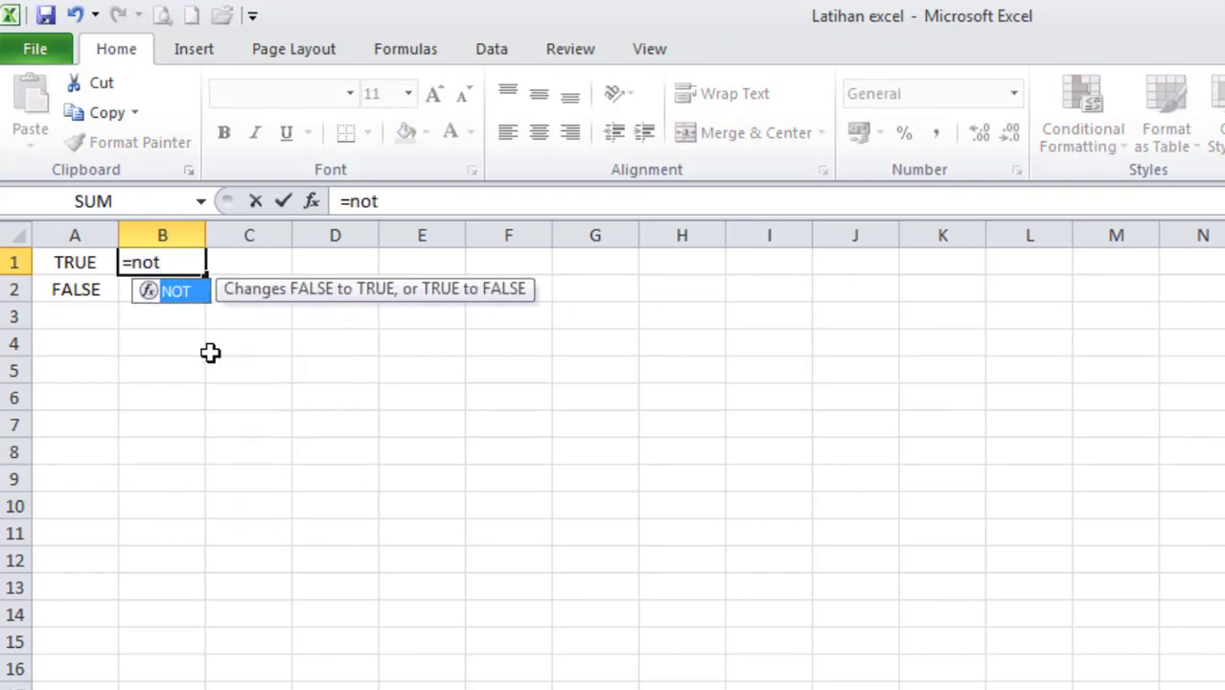
pyautogui.write('(')
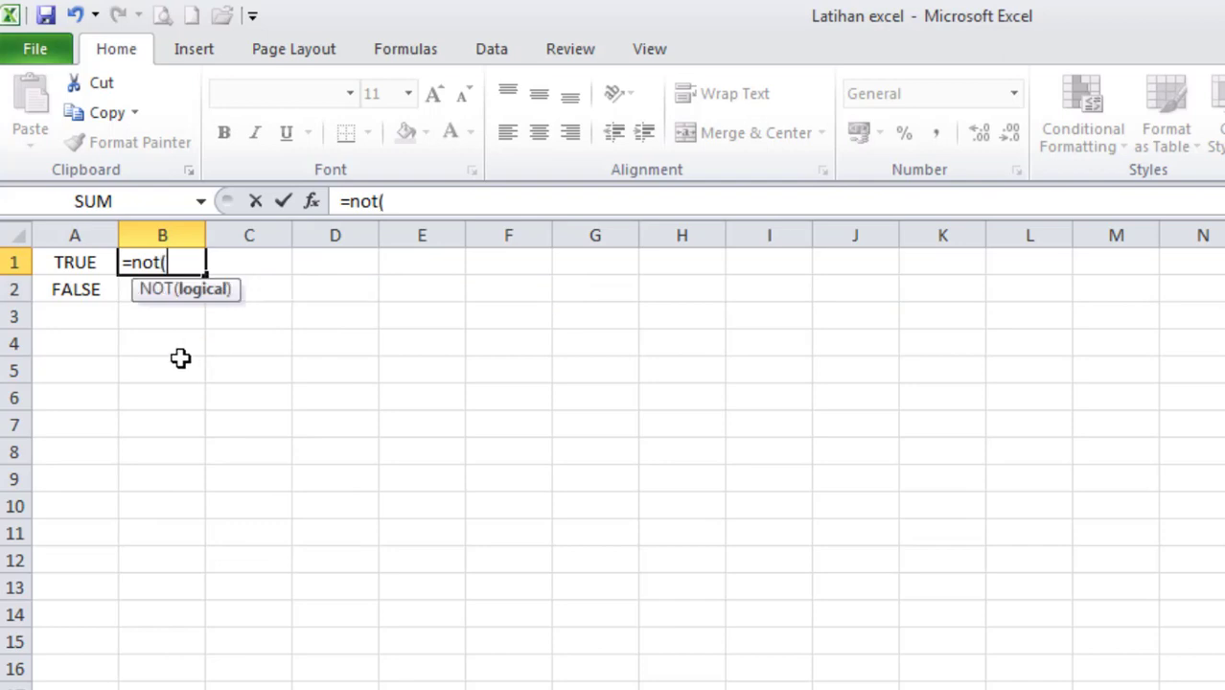
pyautogui.click(67, 269)
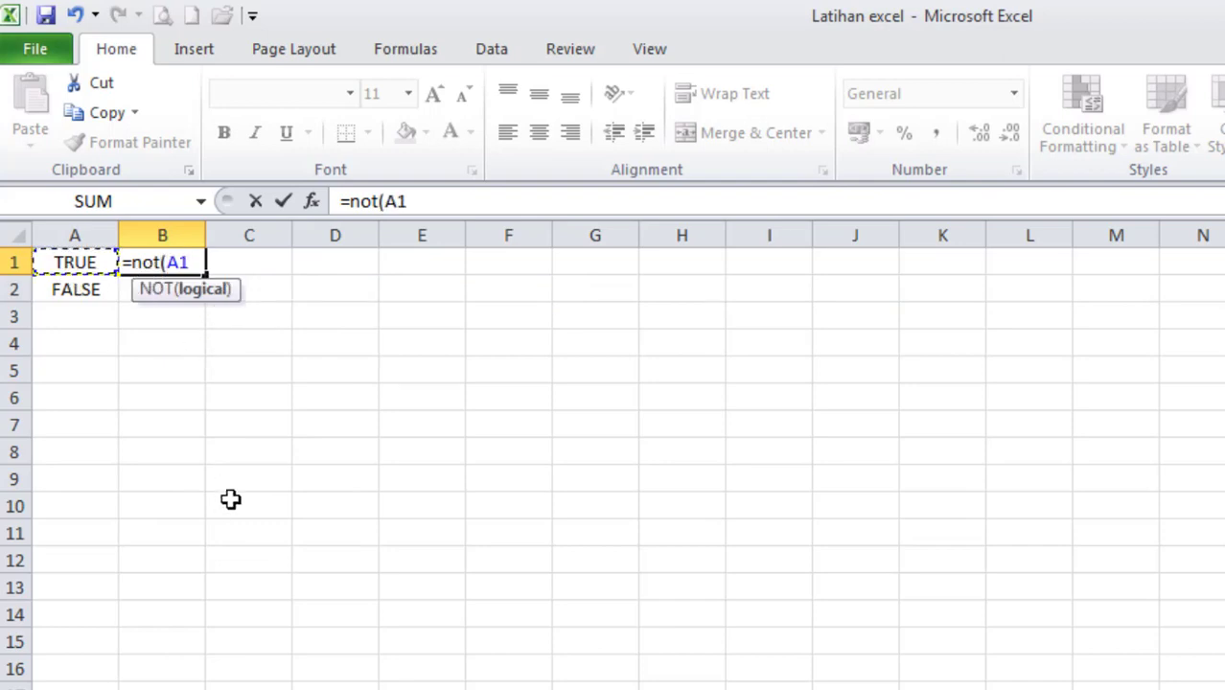
pyautogui.write(')')
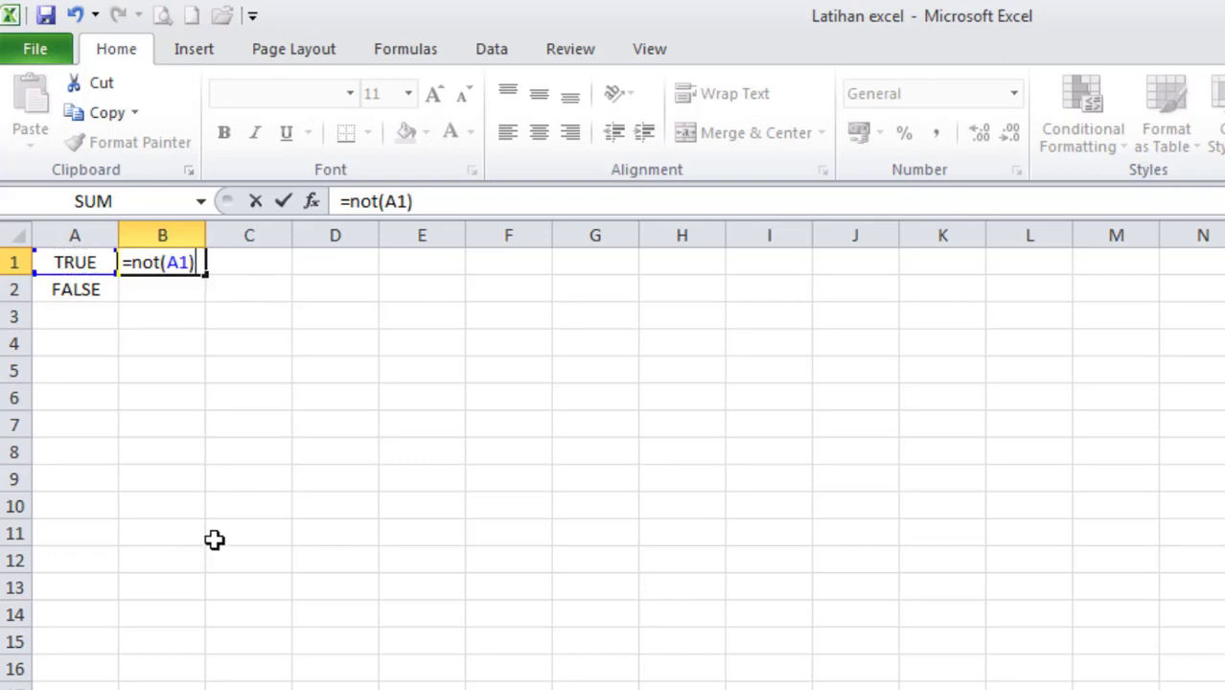
pyautogui.press('Return')
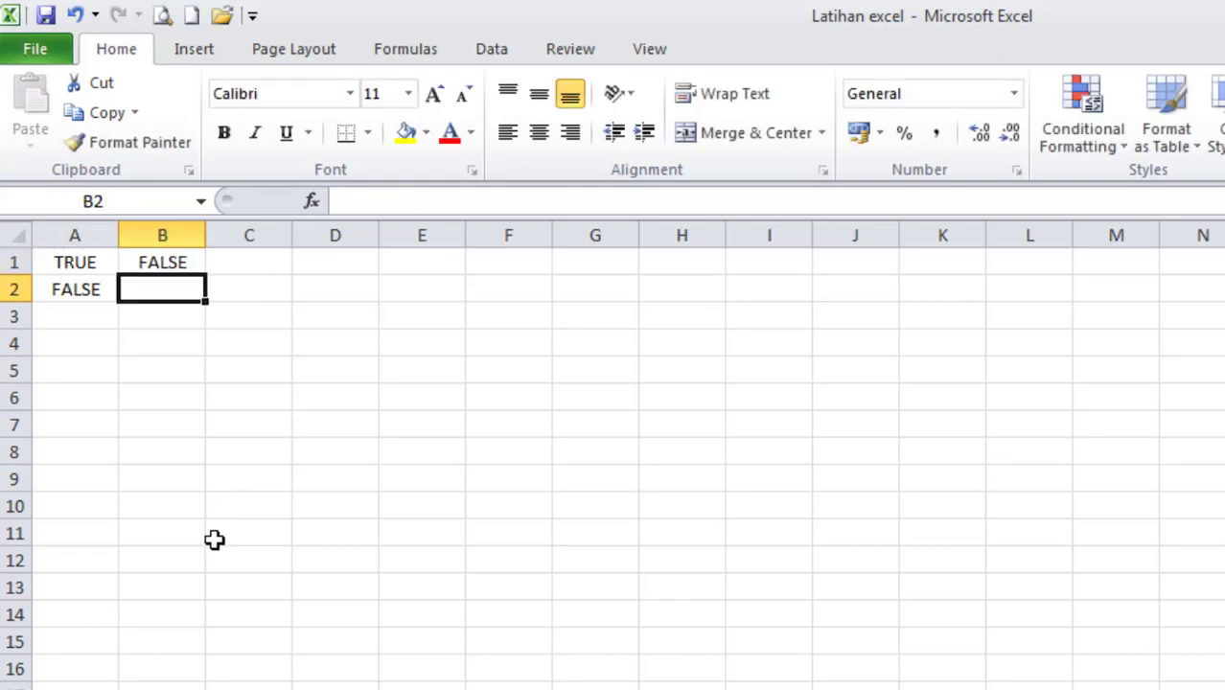
# Fill the NOT formula from B1 down to B2 and check the copied formula.
pyautogui.click(76, 267)
pyautogui.click(163, 263)
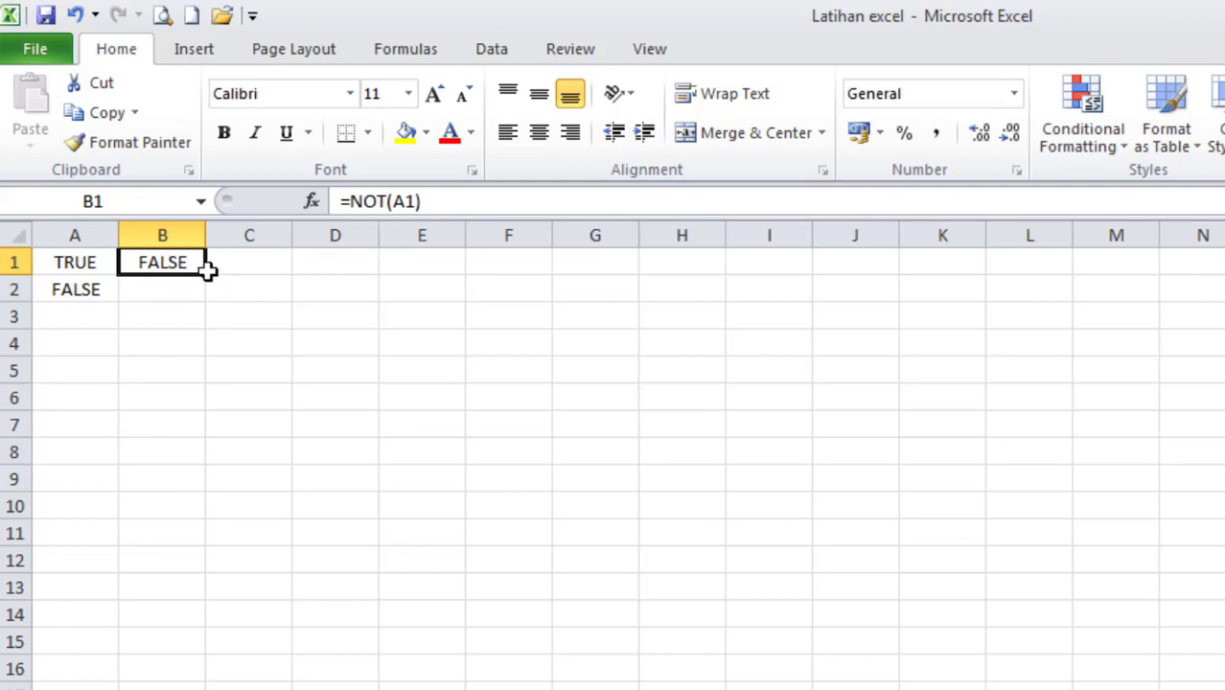
pyautogui.moveTo(210, 280); pyautogui.dragTo(211, 300)
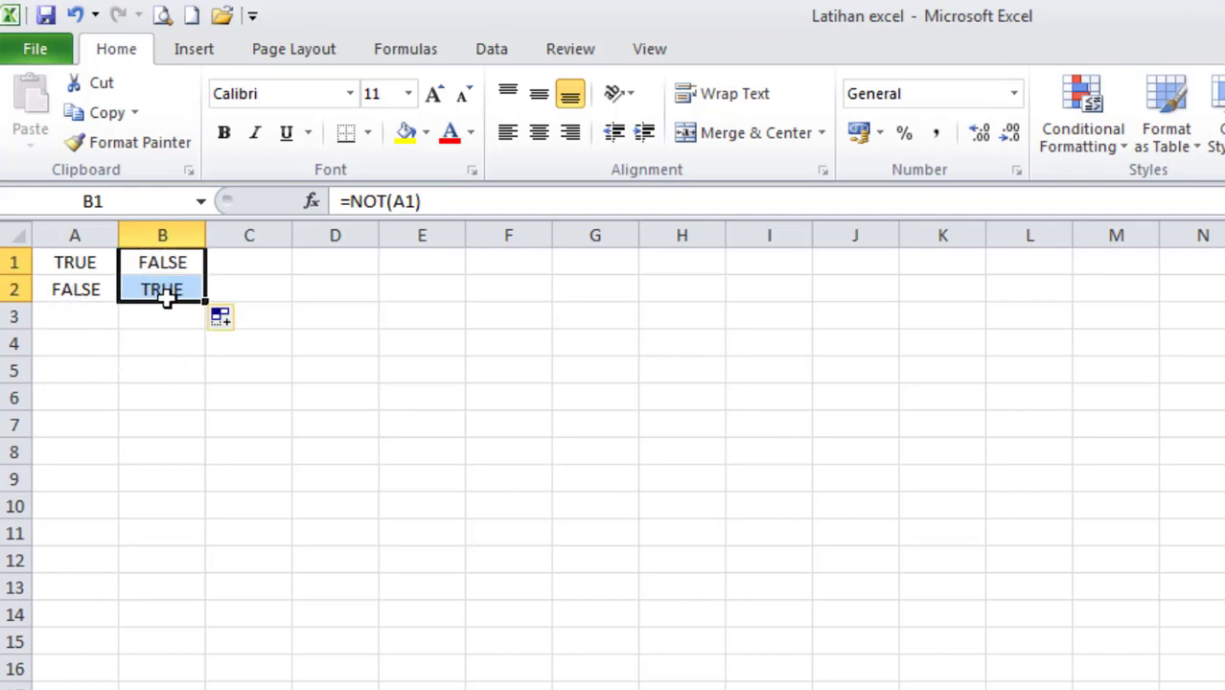
pyautogui.click(173, 340)
pyautogui.click(172, 288)
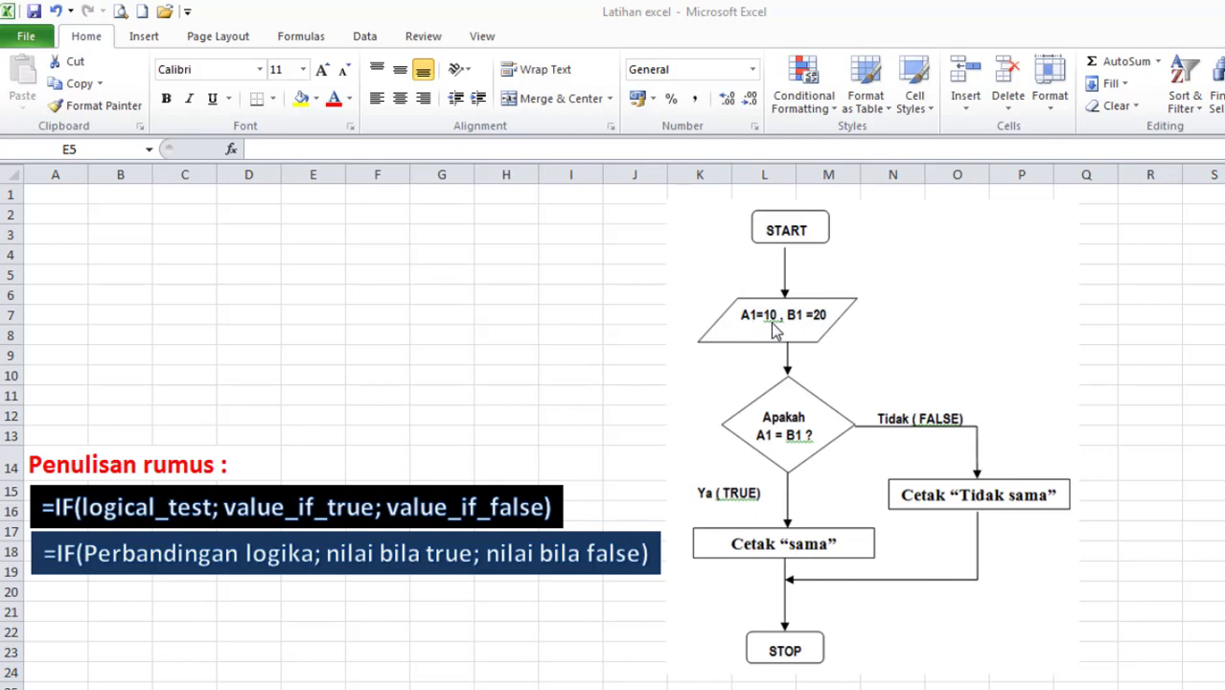
# On the sheet with the IF flowchart, enter 10 in cell A1 and 20 in cell B1.
pyautogui.doubleClick(59, 198)
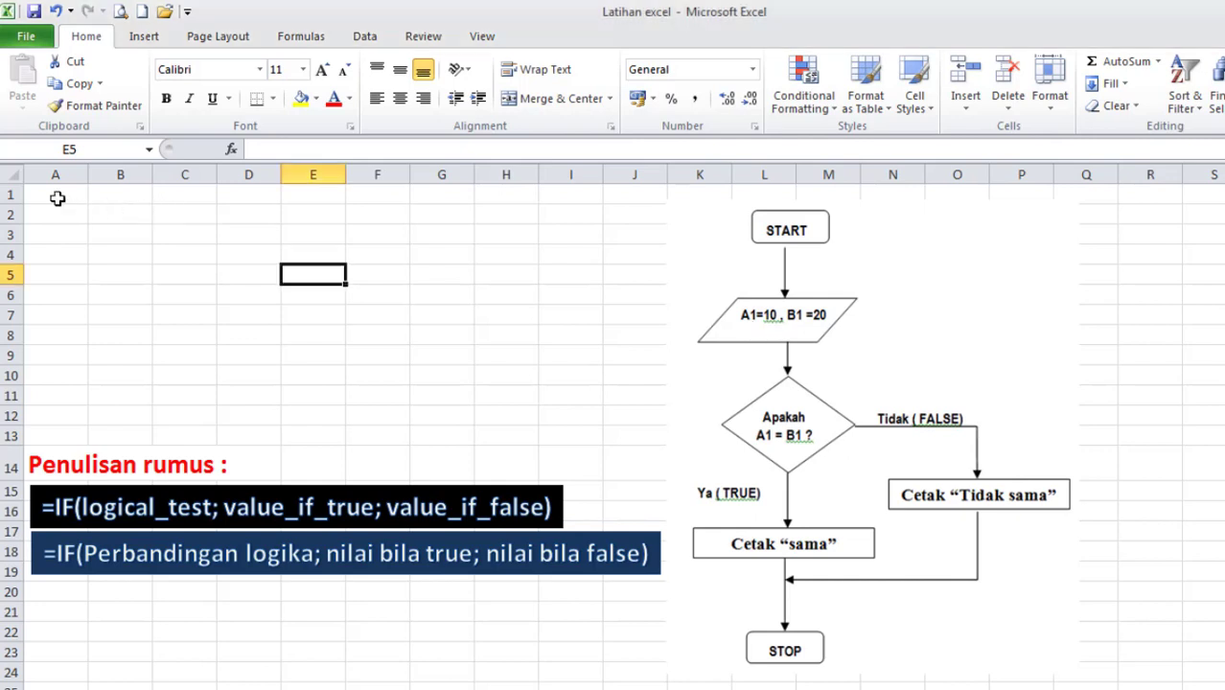
pyautogui.click(58, 198)
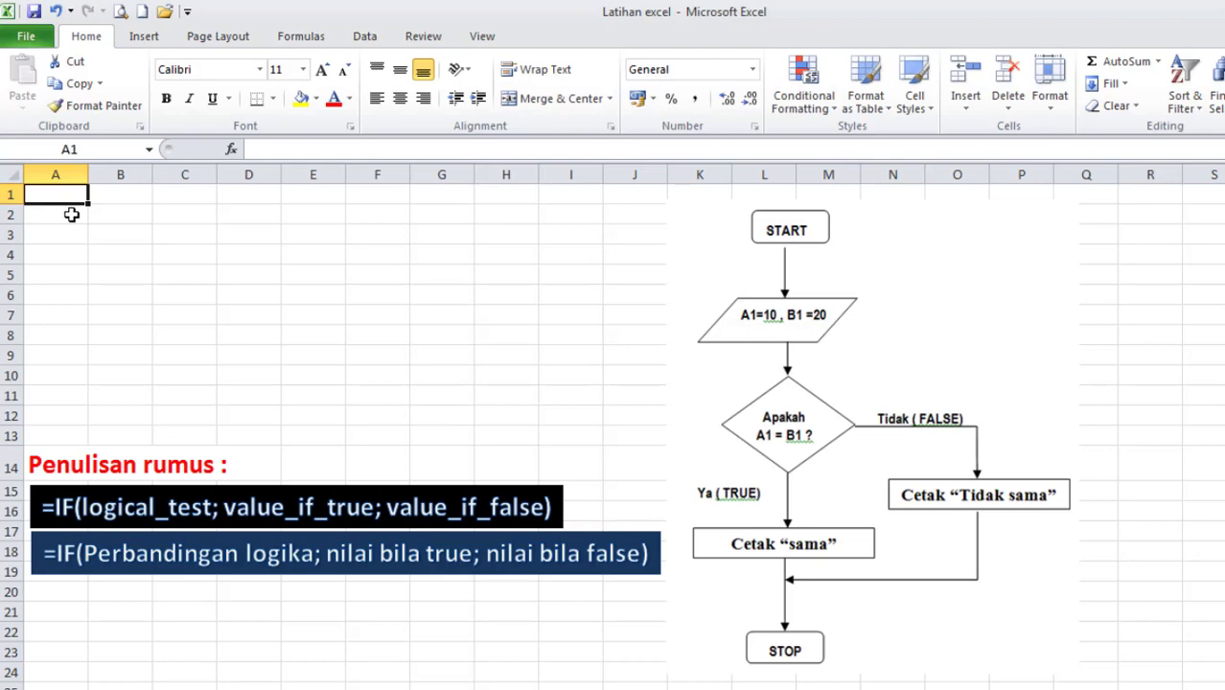
pyautogui.write('10')
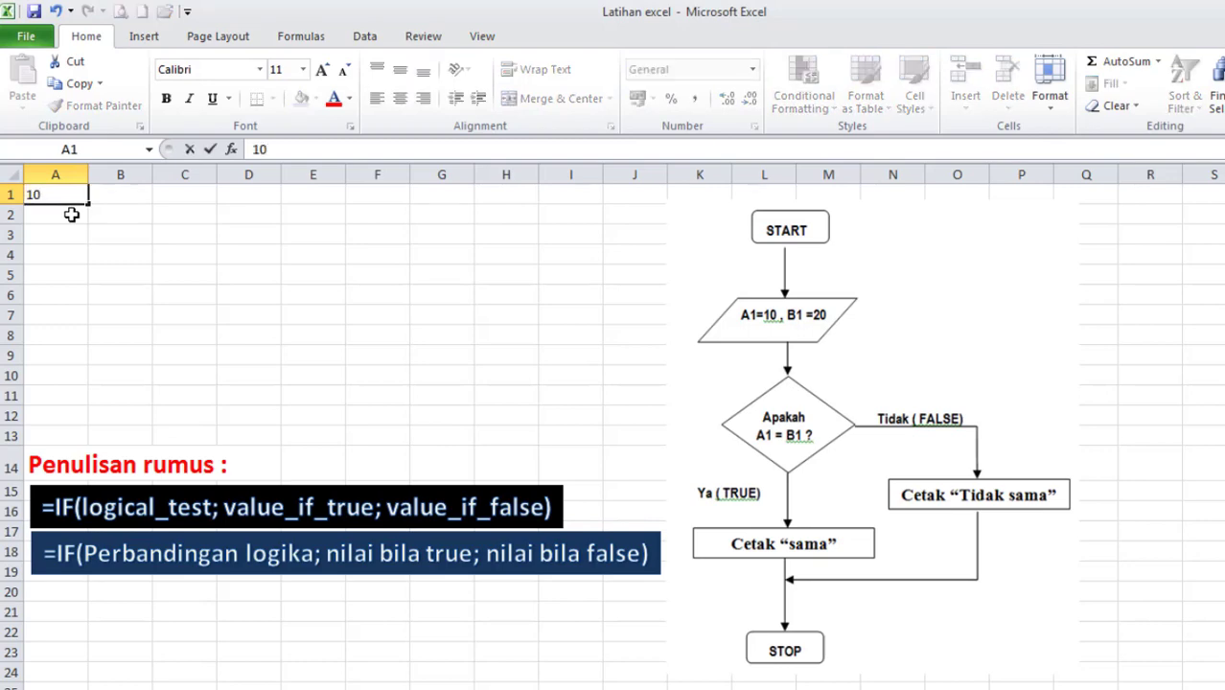
pyautogui.click(71, 215)
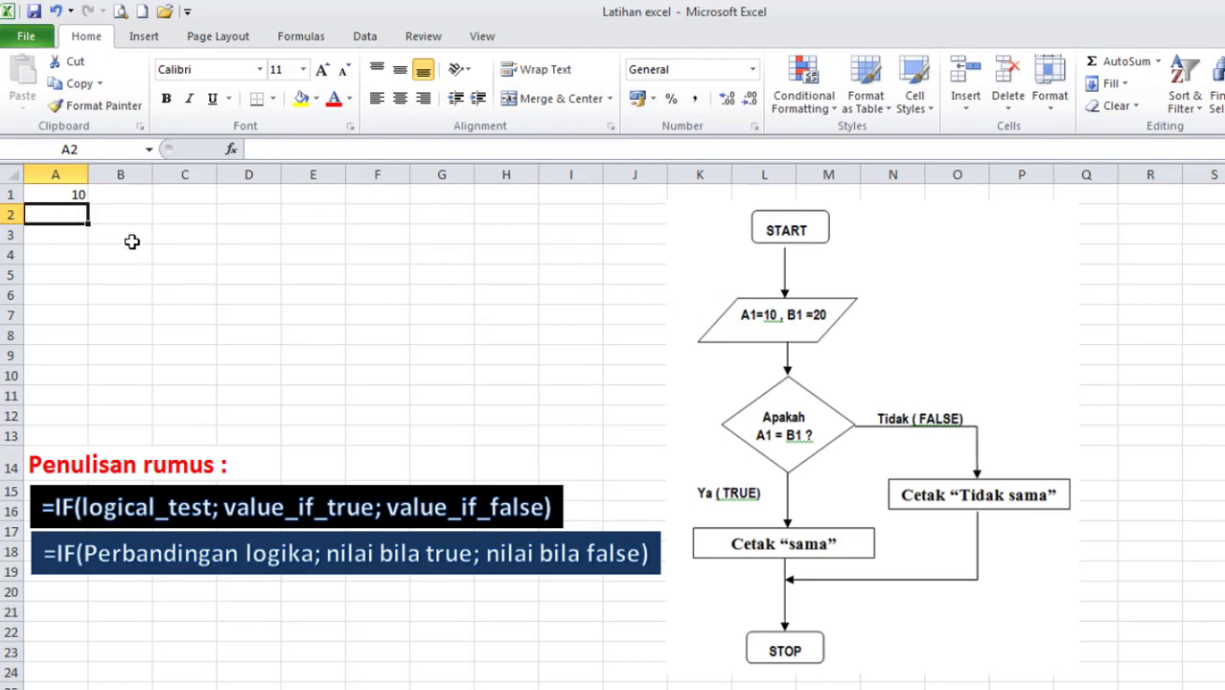
pyautogui.click(130, 190)
pyautogui.write('2')
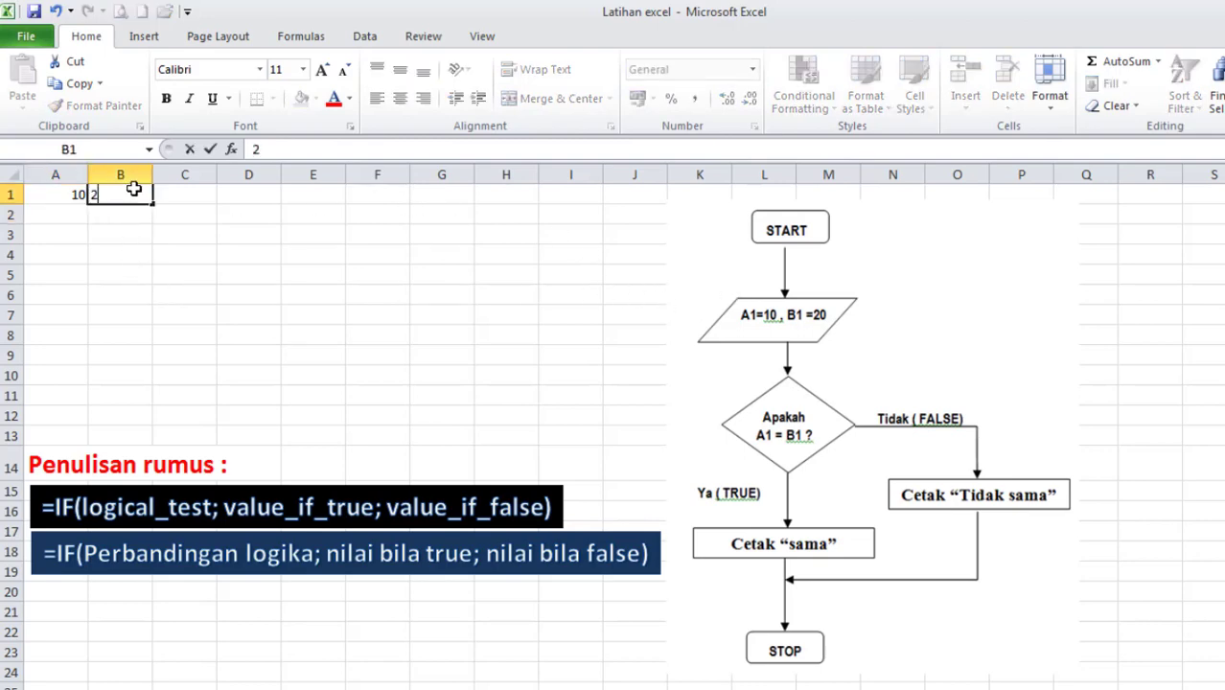
pyautogui.write('0')
pyautogui.press('Return')
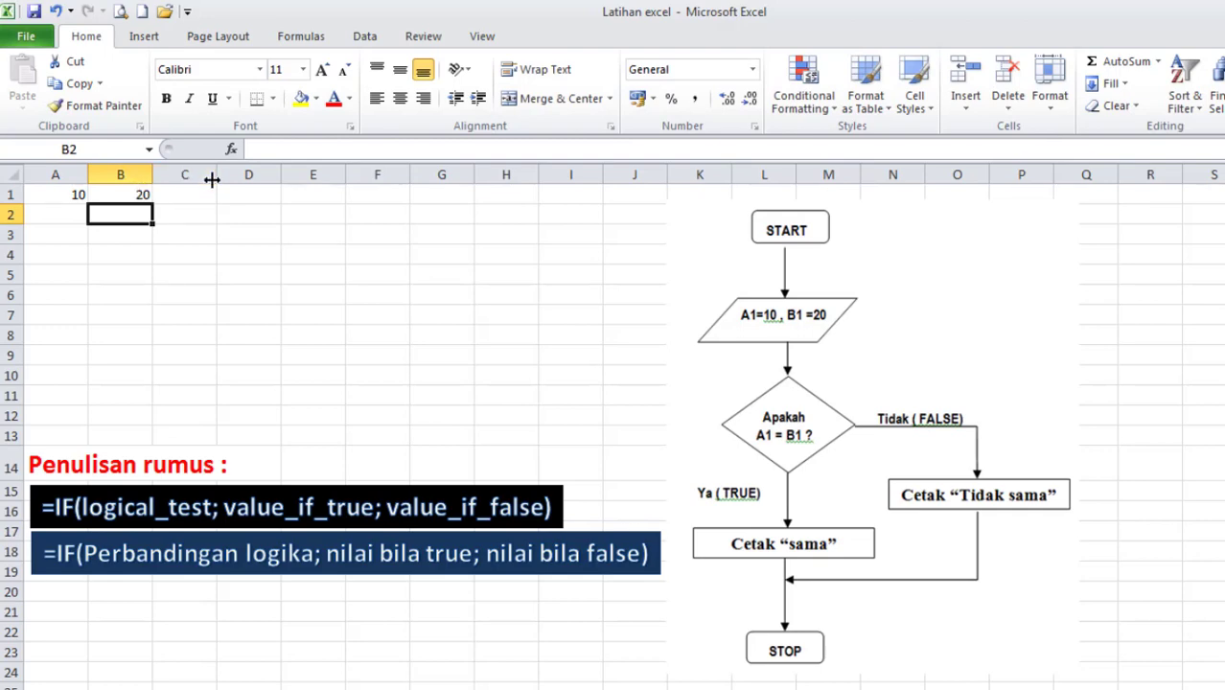
# Widen column C to a little more than twice its width.
pyautogui.moveTo(212, 179); pyautogui.dragTo(305, 176)
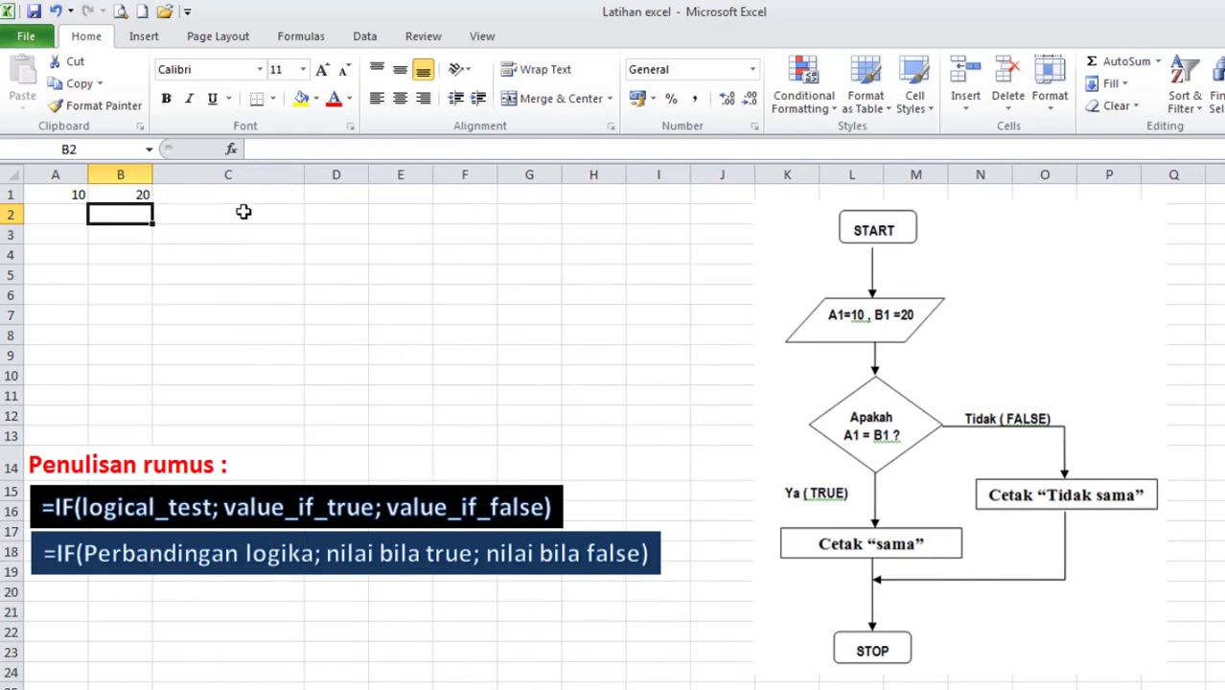
pyautogui.click(238, 198)
# Center the contents of A1:C1 and apply All Borders to the range.
pyautogui.moveTo(60, 197); pyautogui.dragTo(197, 195)
pyautogui.click(400, 98)
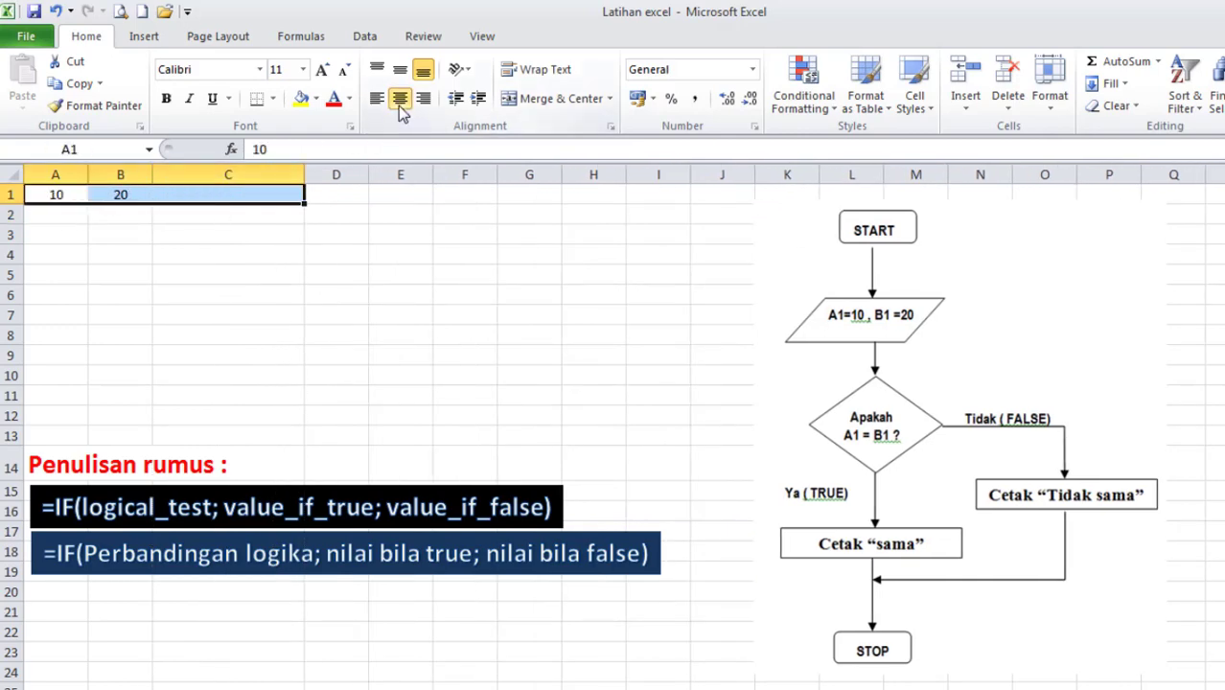
pyautogui.click(273, 100)
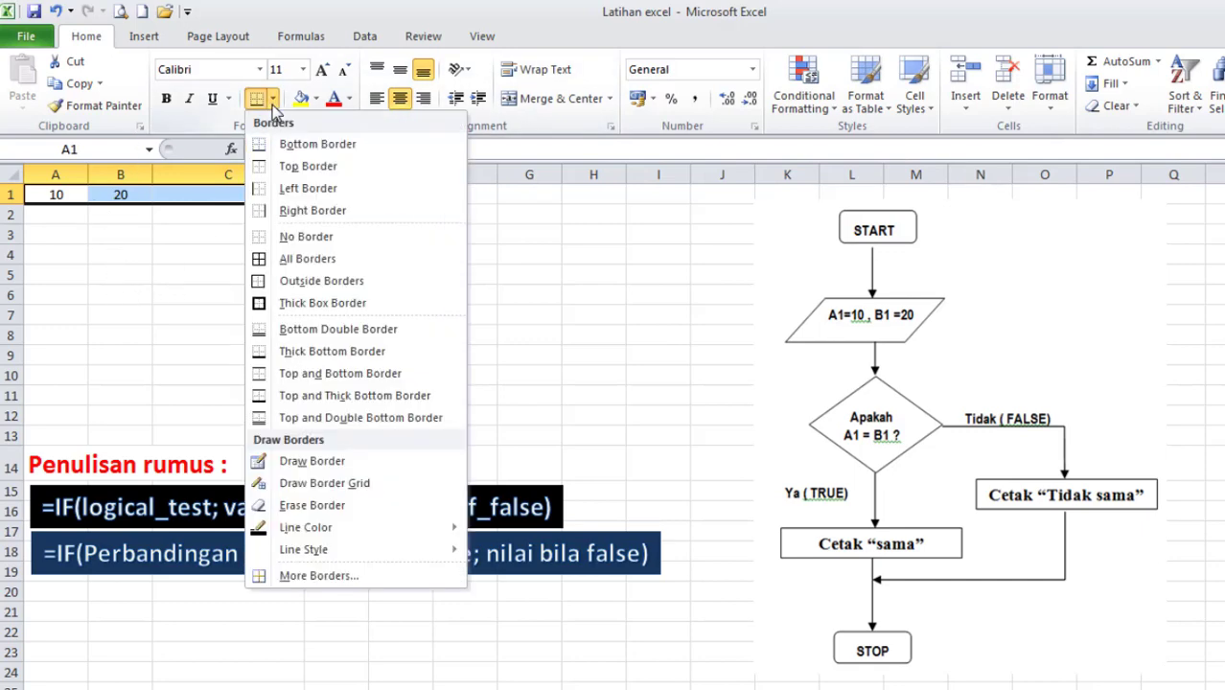
pyautogui.click(275, 260)
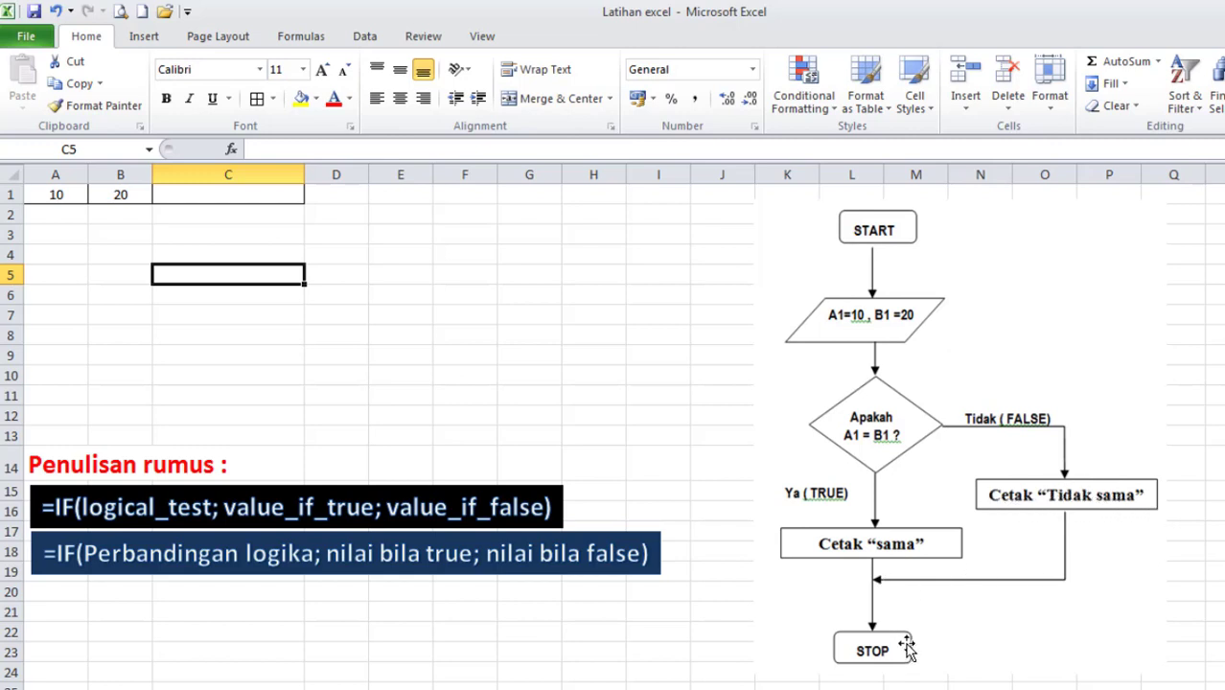
# Start an IF formula in cell C1 with A1=B1 as its logical test.
pyautogui.click(223, 194)
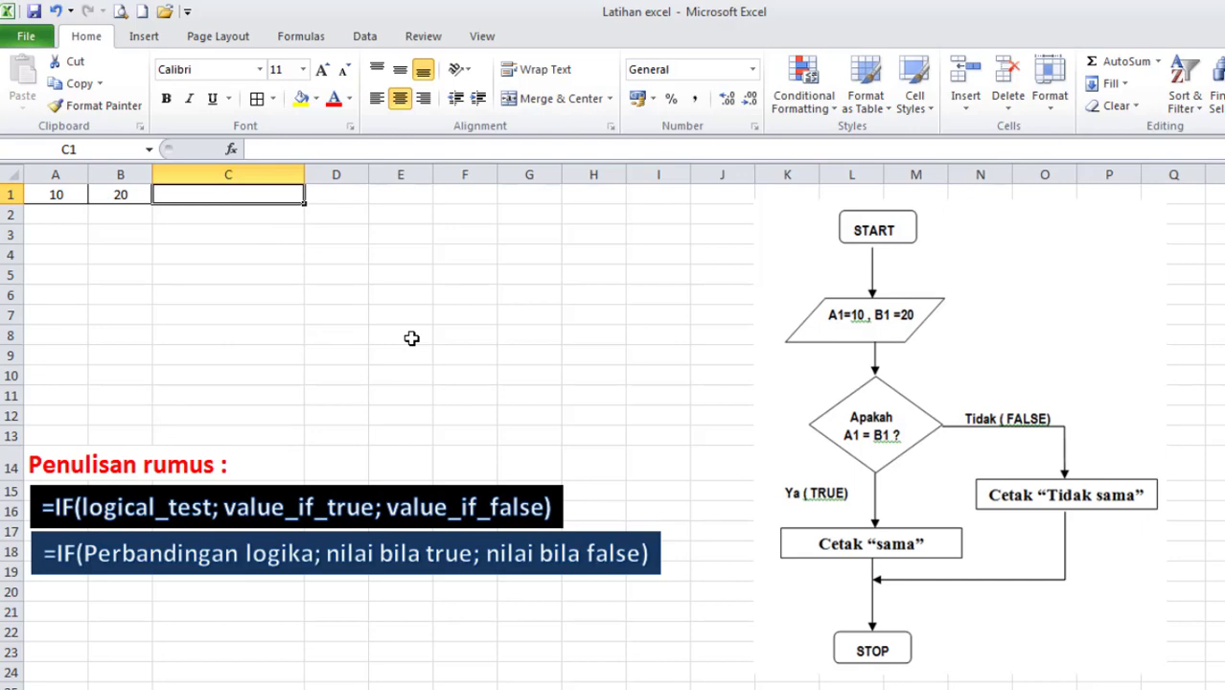
pyautogui.write('=IF')
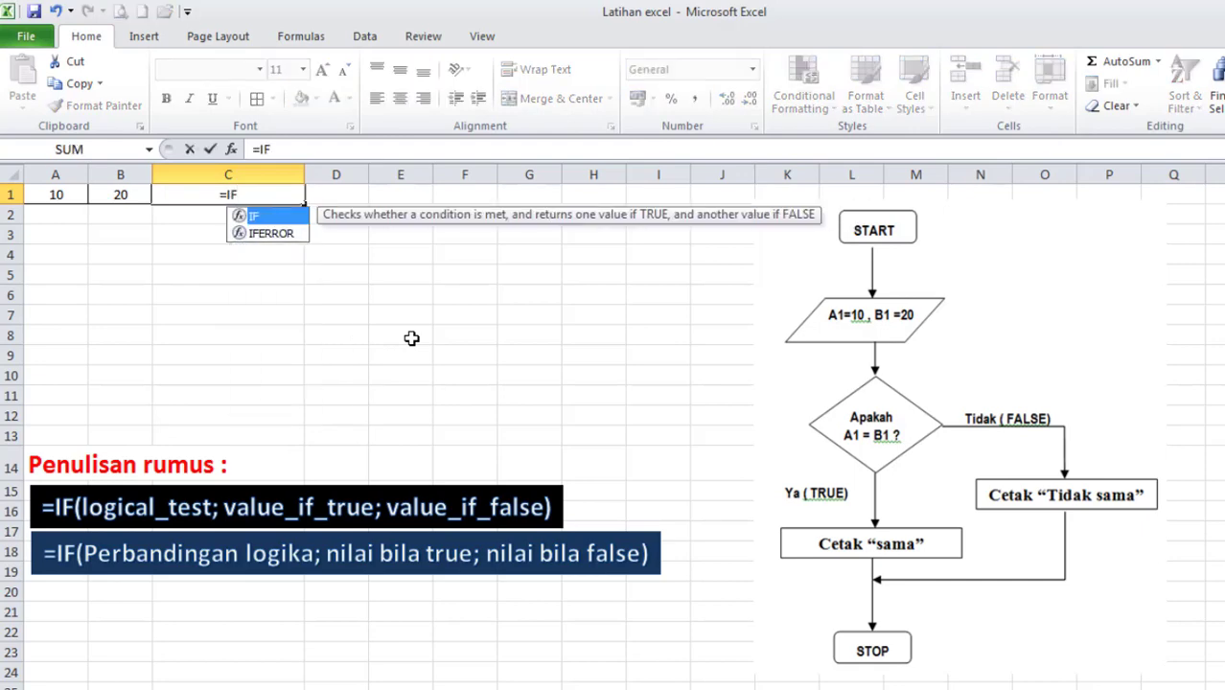
pyautogui.write('(')
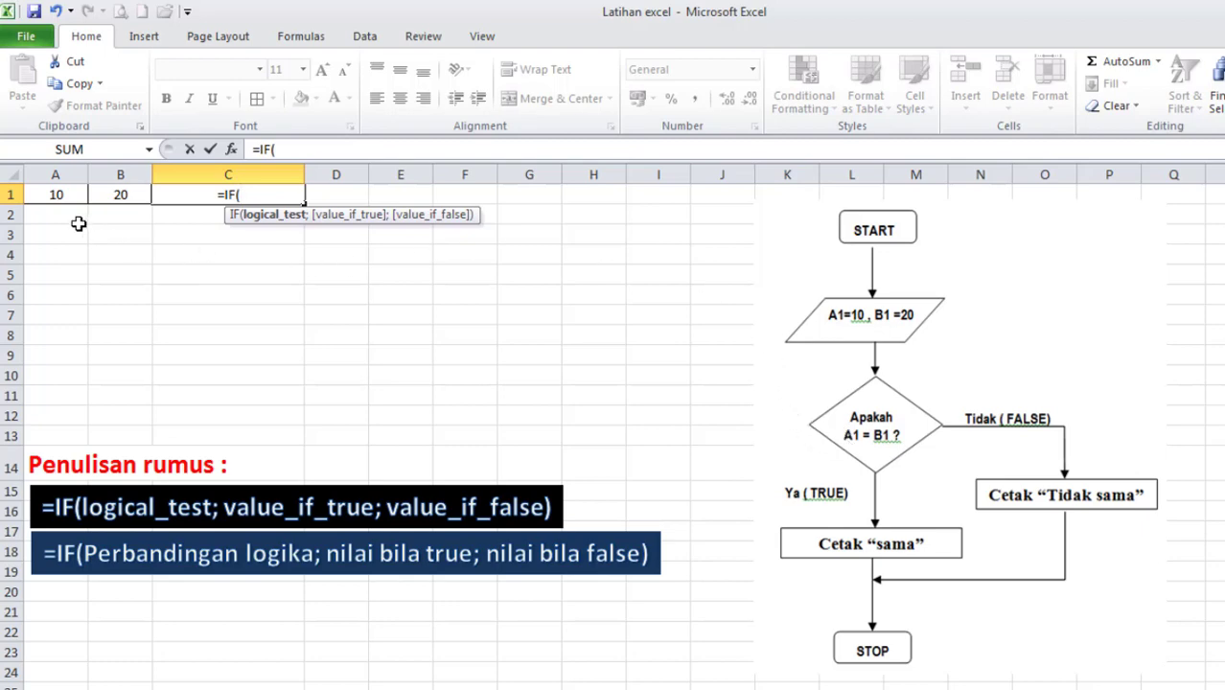
pyautogui.click(58, 195)
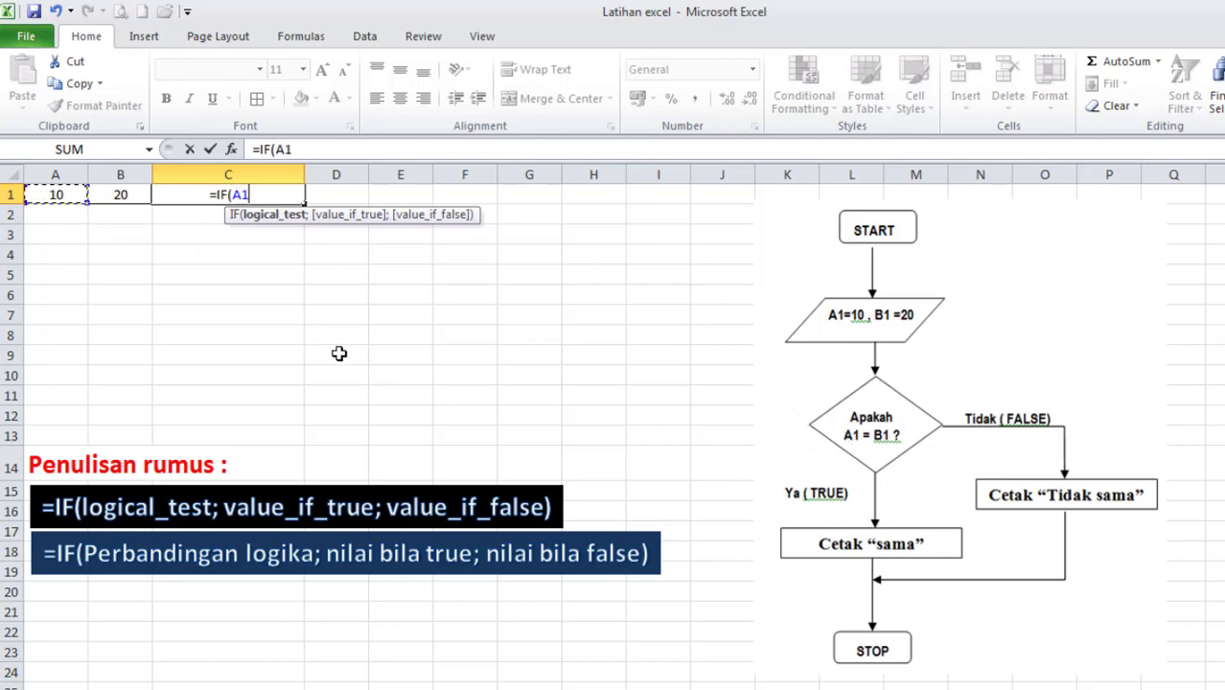
pyautogui.write('=')
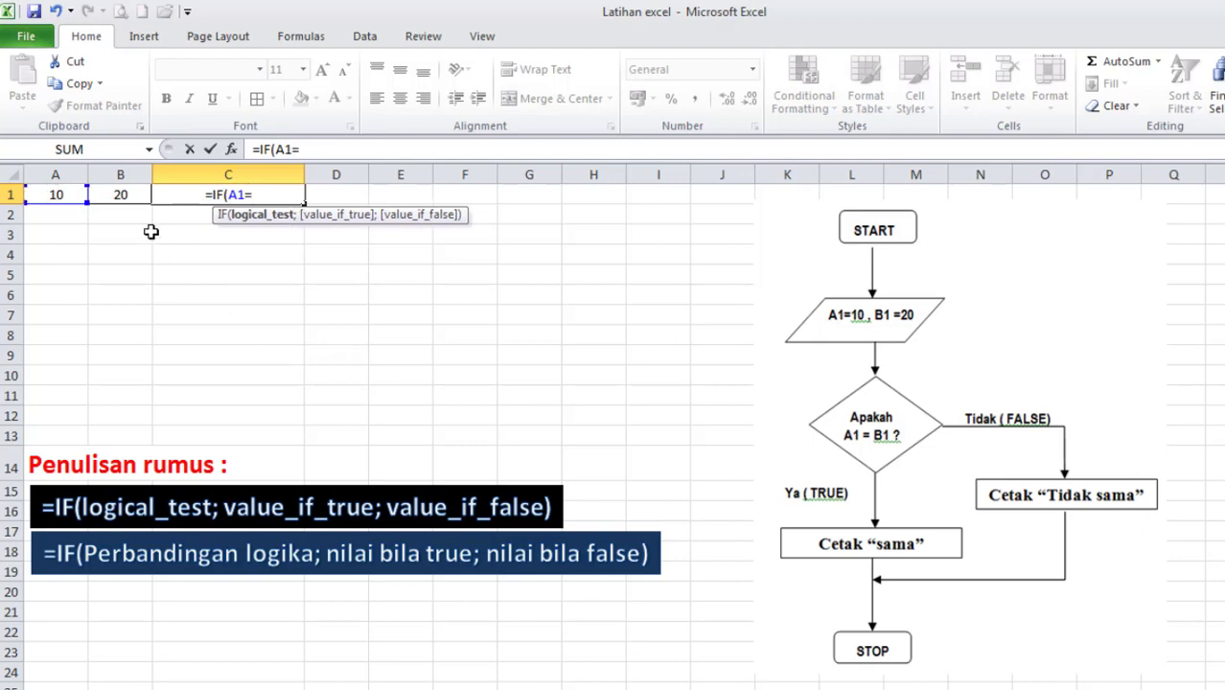
pyautogui.click(121, 196)
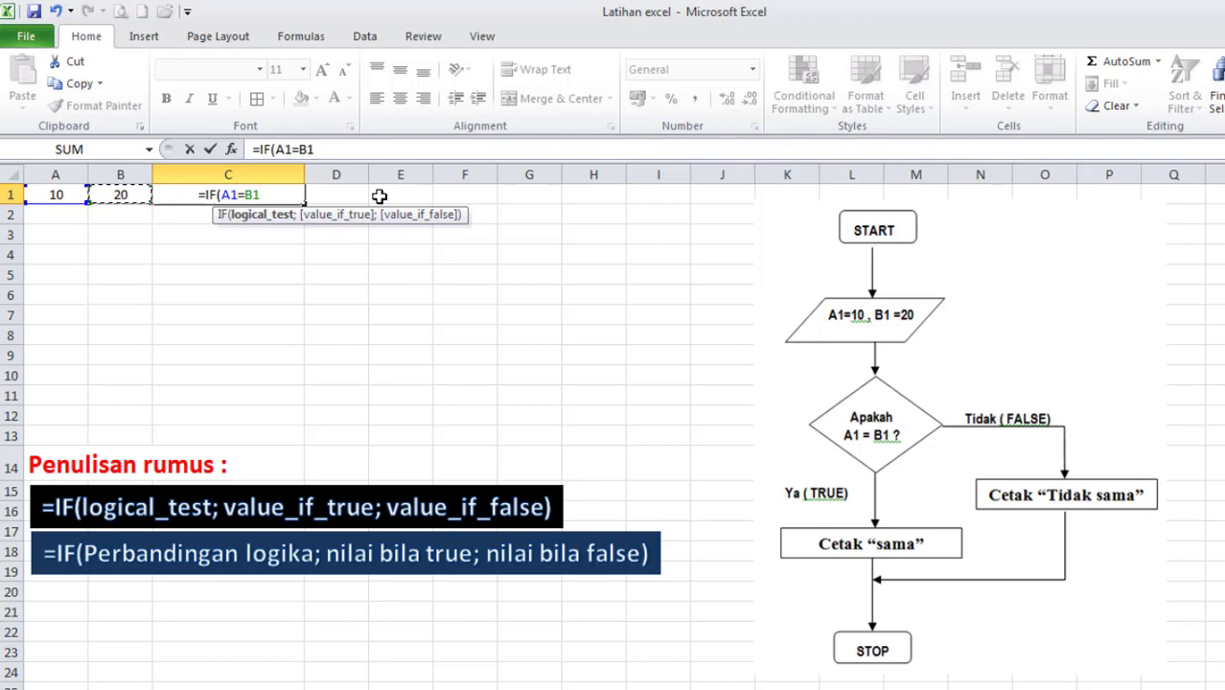
# Complete the IF formula in C1 with "Sama" as the true value and "Tidak sama" as the false value, and check it.
pyautogui.write(';')
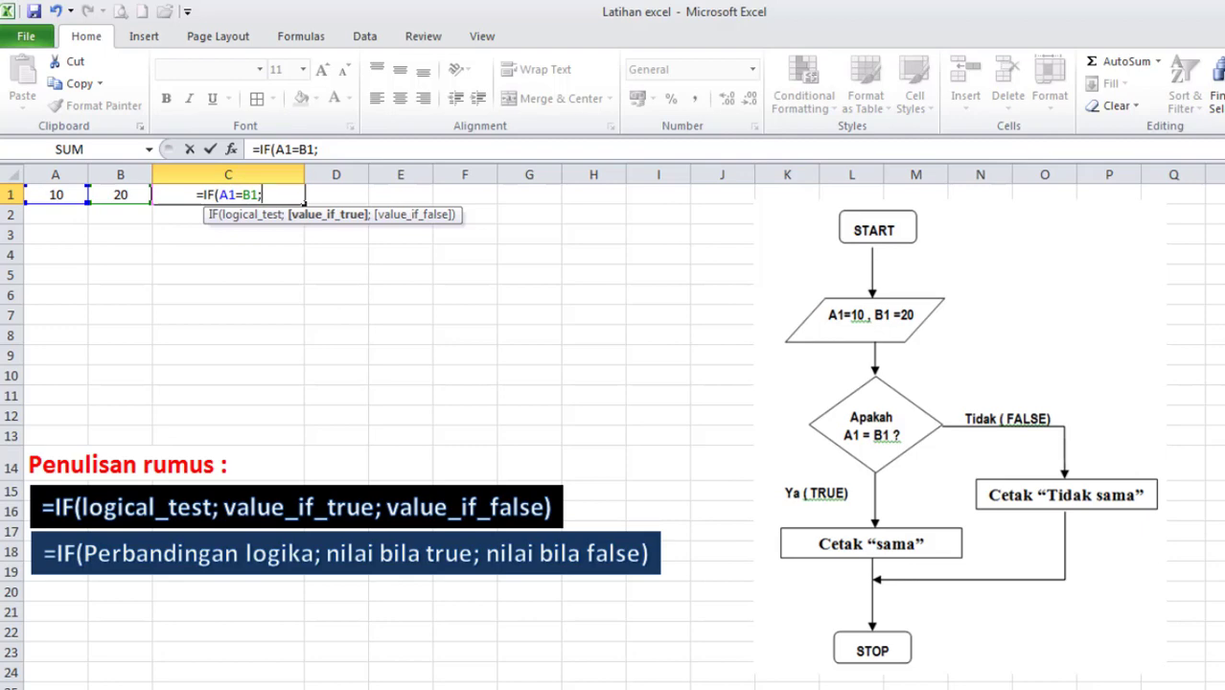
pyautogui.write('"')
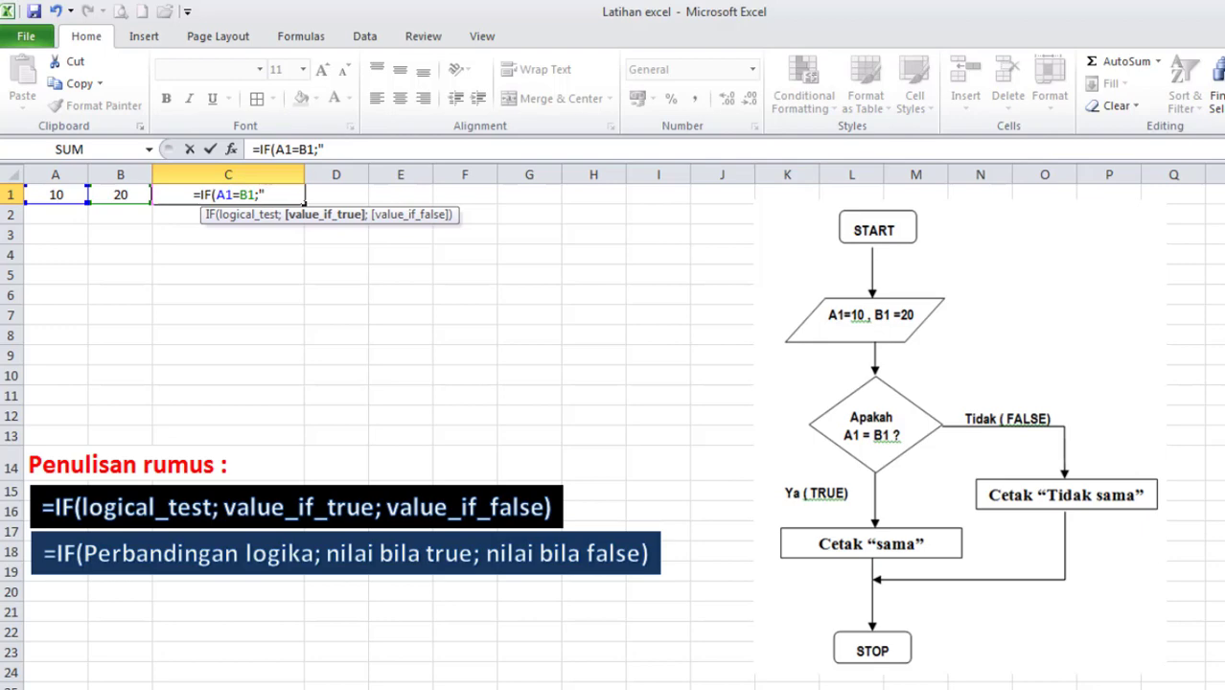
pyautogui.write('Sama')
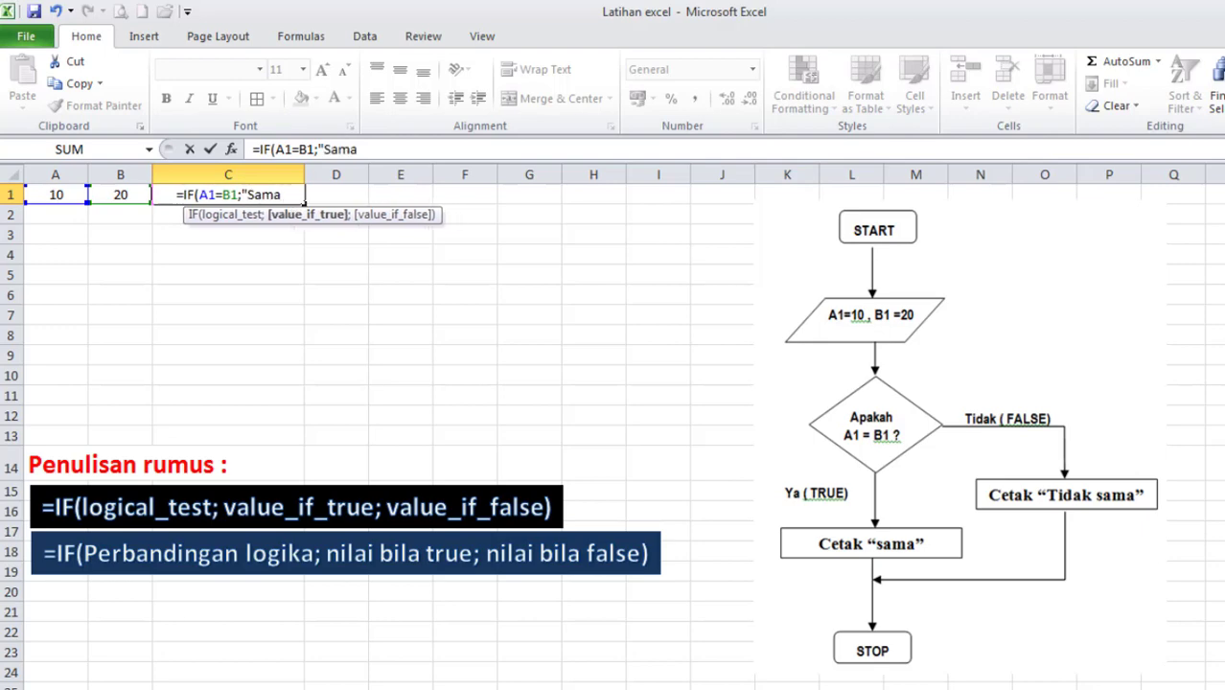
pyautogui.write('"')
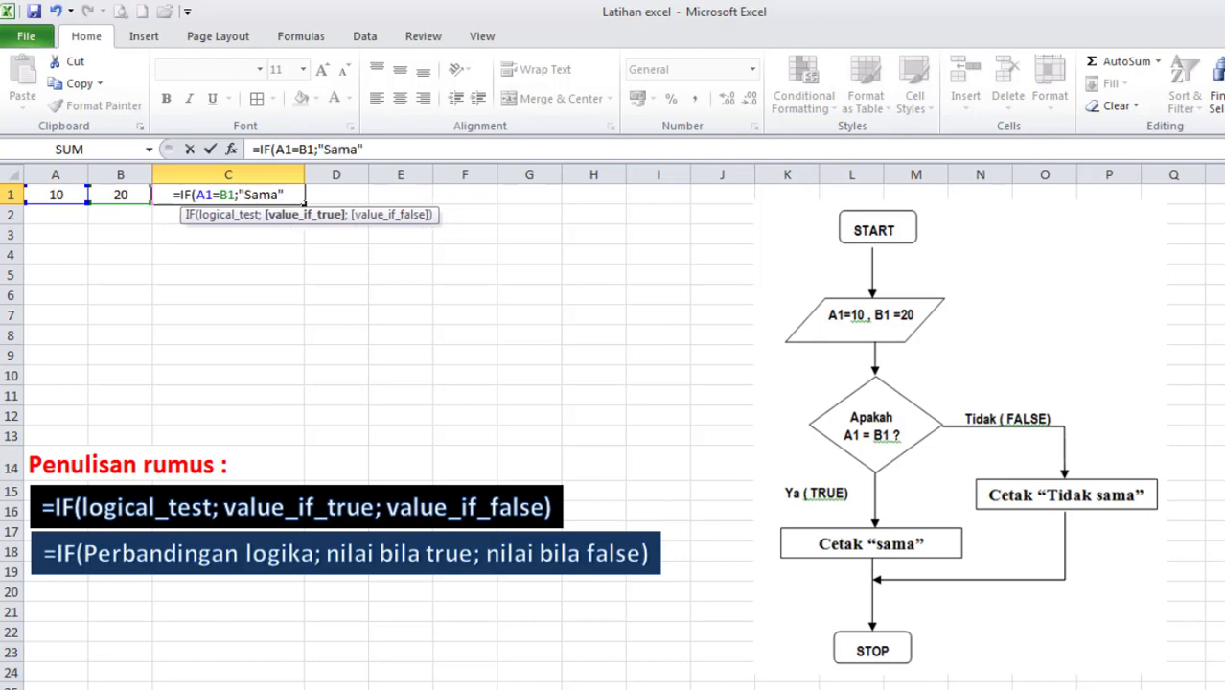
pyautogui.write(';')
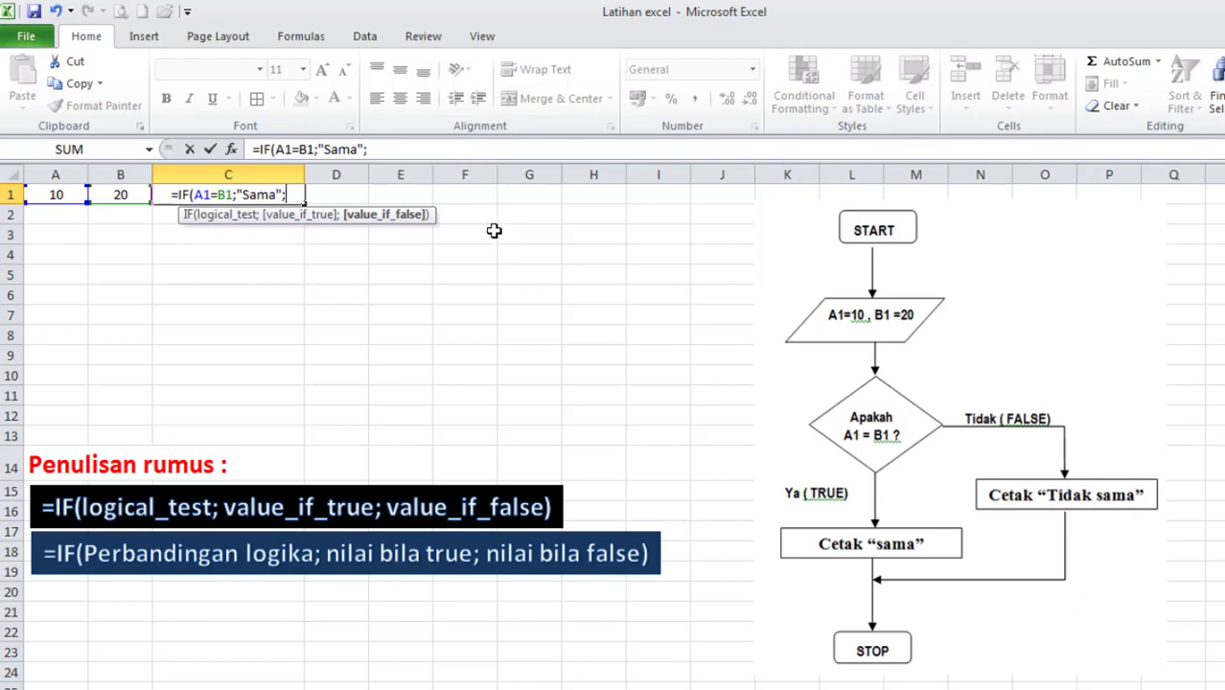
pyautogui.click(390, 148)
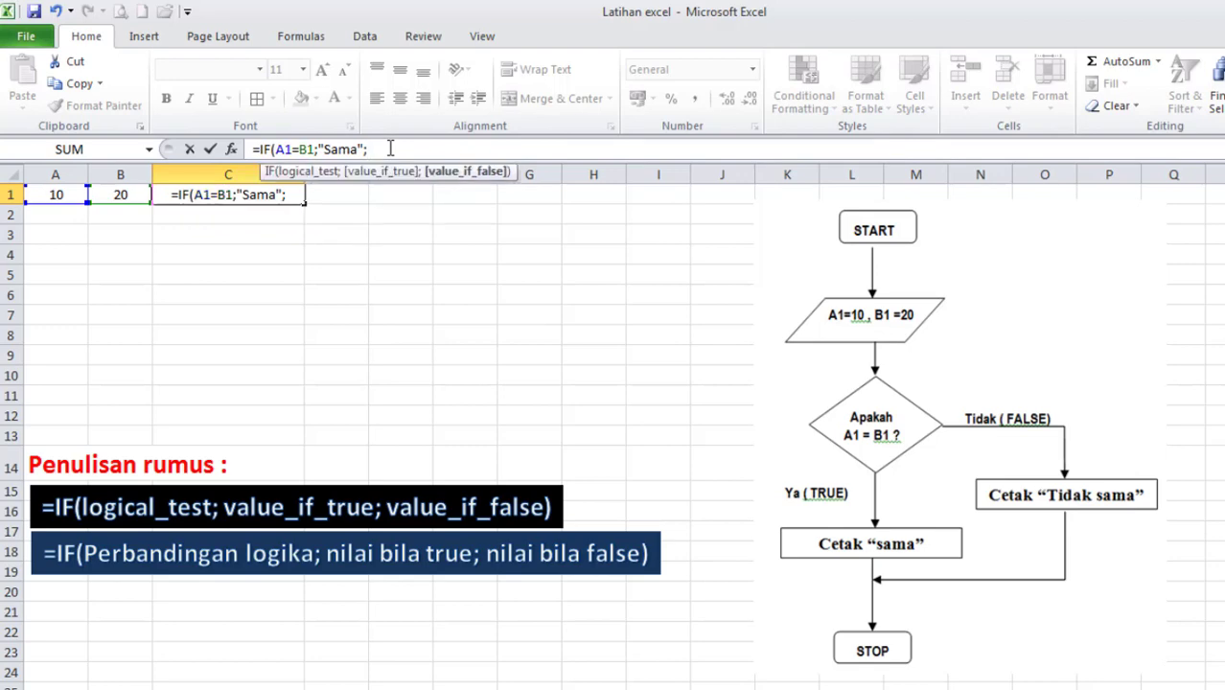
pyautogui.write('"')
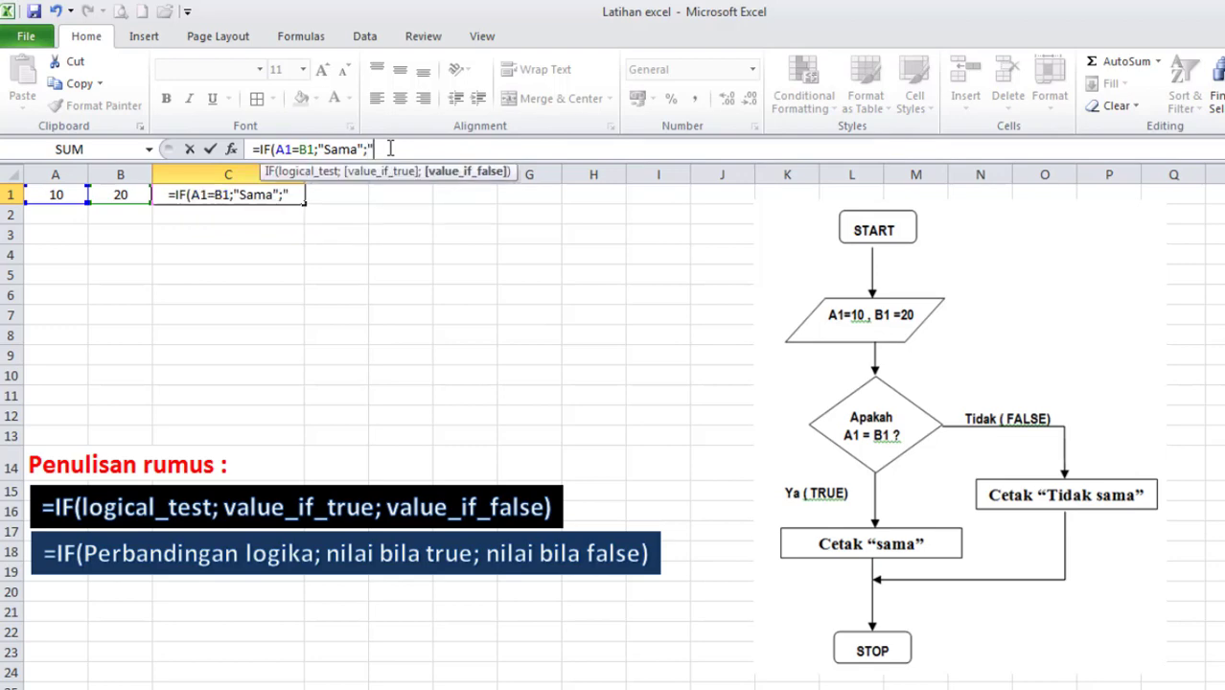
pyautogui.write('Tidak sama"')
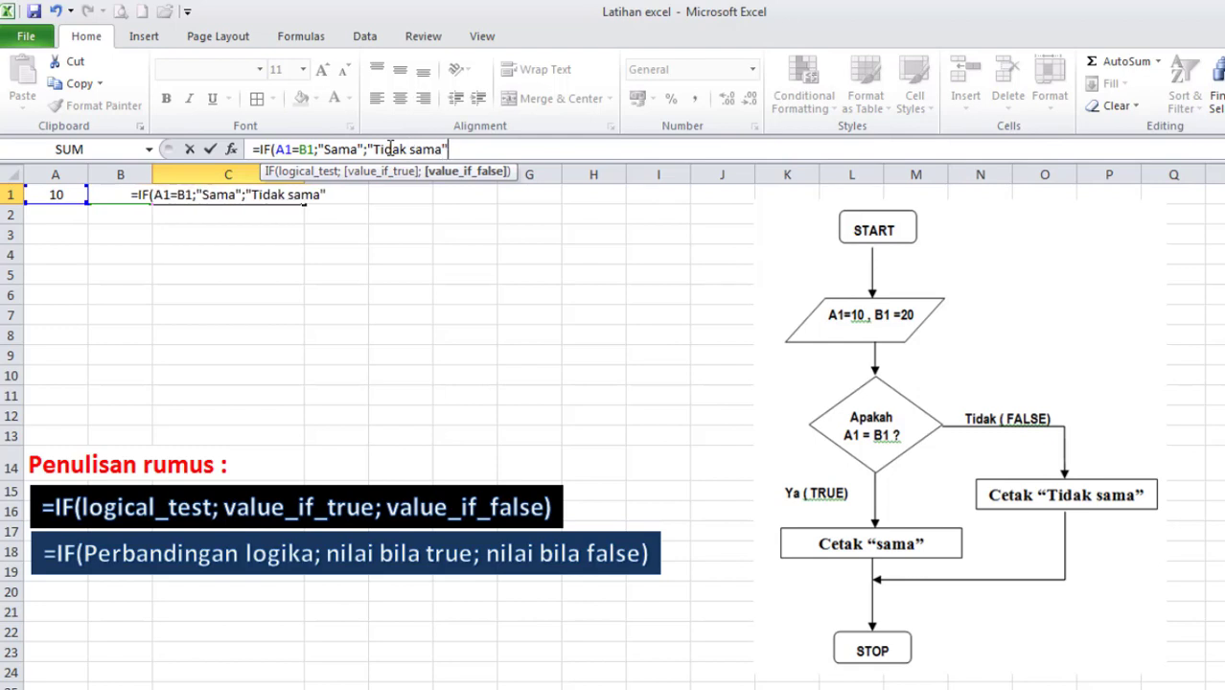
pyautogui.write(')')
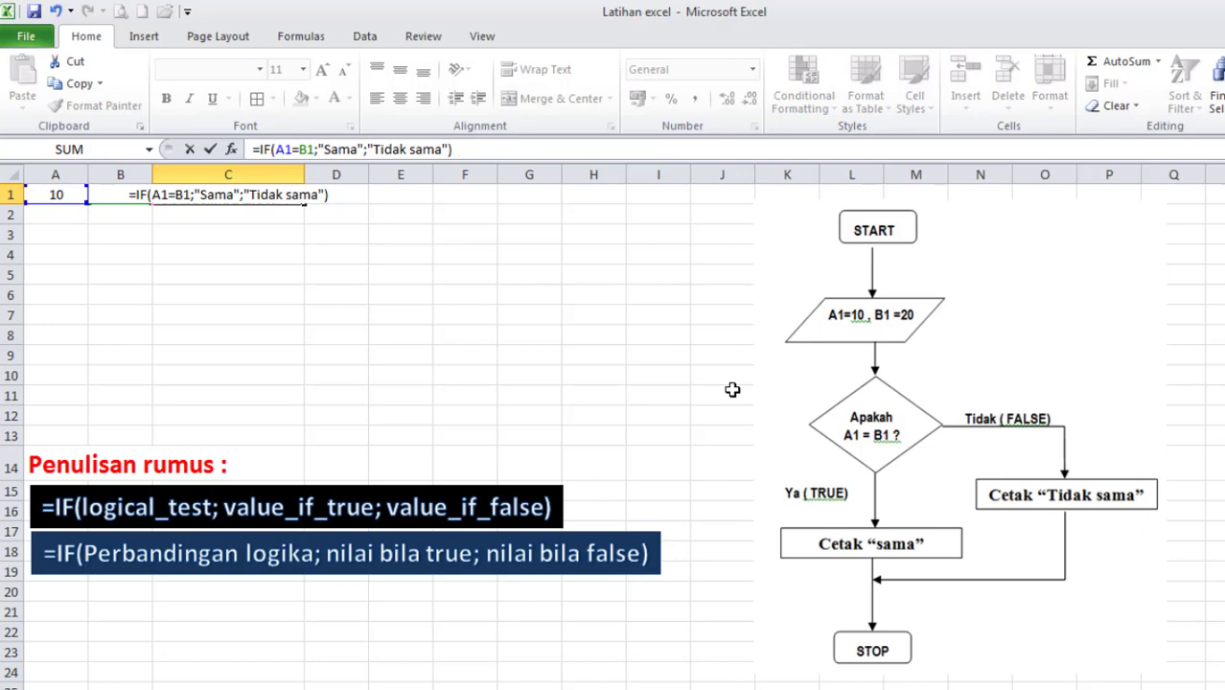
pyautogui.press('Return')
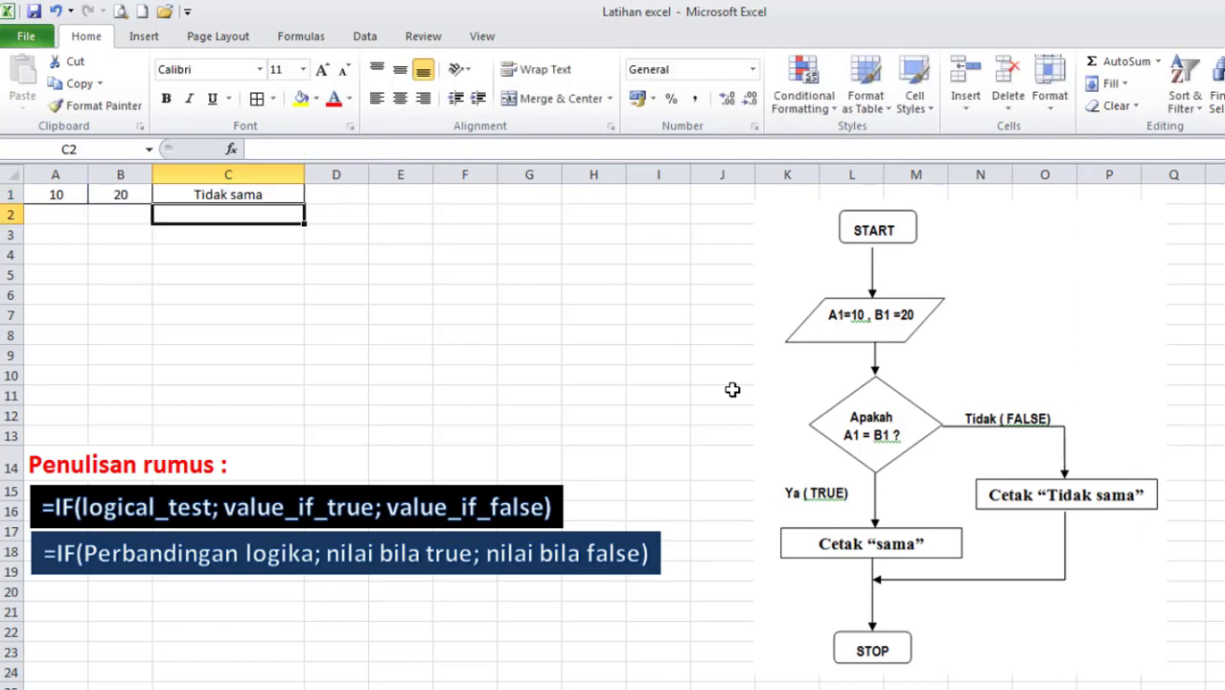
pyautogui.click(282, 196)
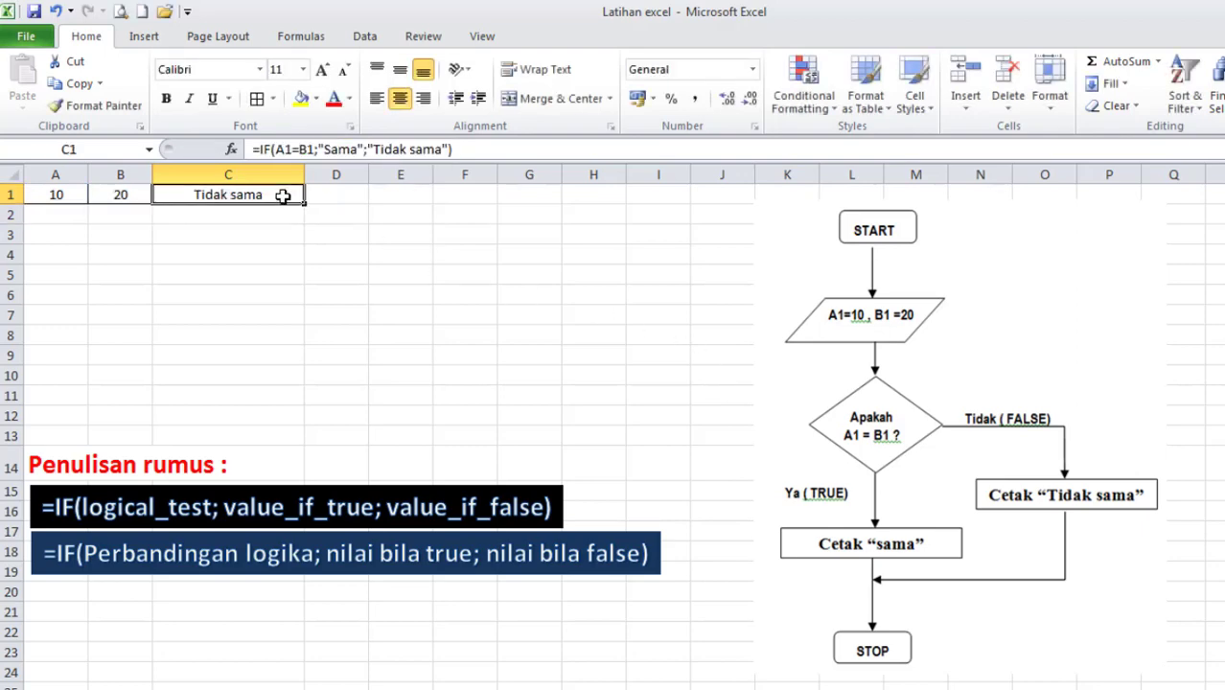
# Set cell A1 to 20 so it equals B1, and check the IF result in C1.
pyautogui.click(58, 196)
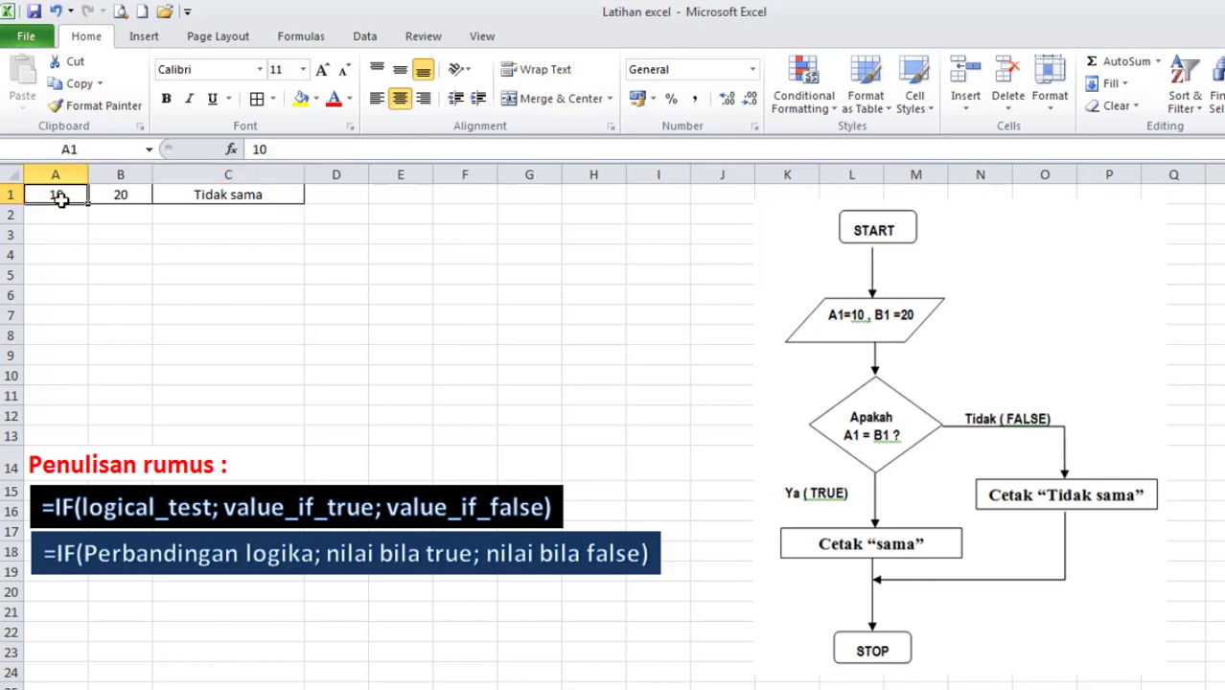
pyautogui.click(123, 197)
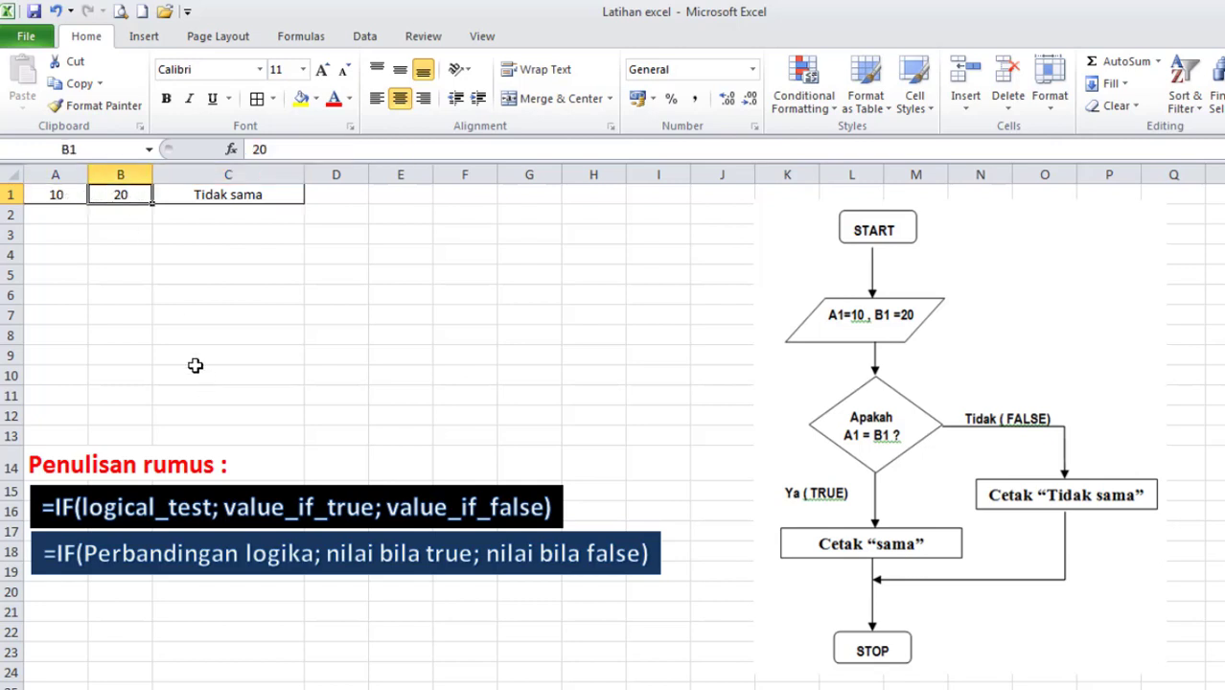
pyautogui.click(55, 196)
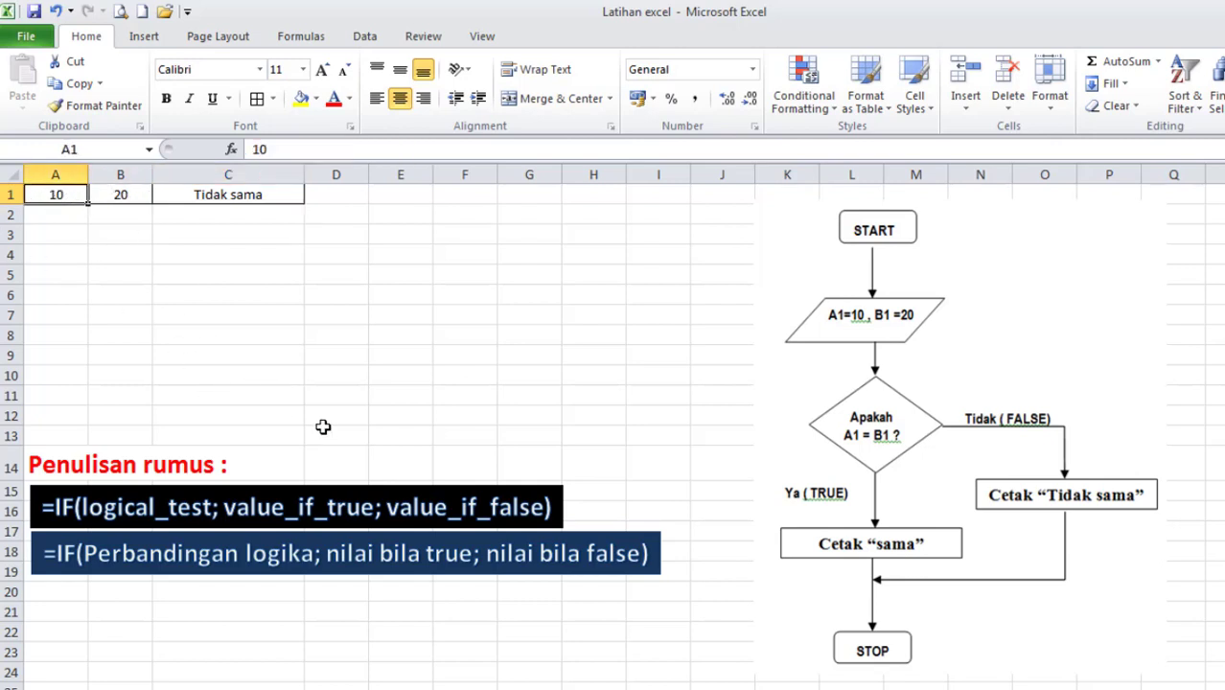
pyautogui.write('2')
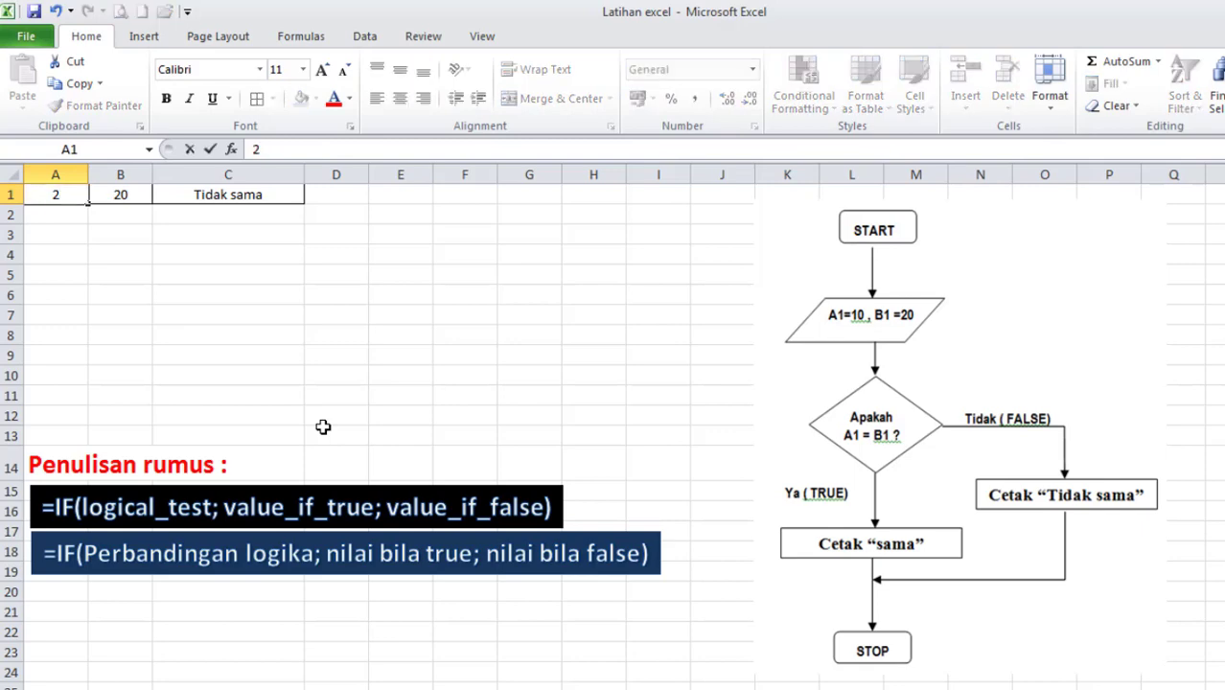
pyautogui.write('0')
pyautogui.press('Return')
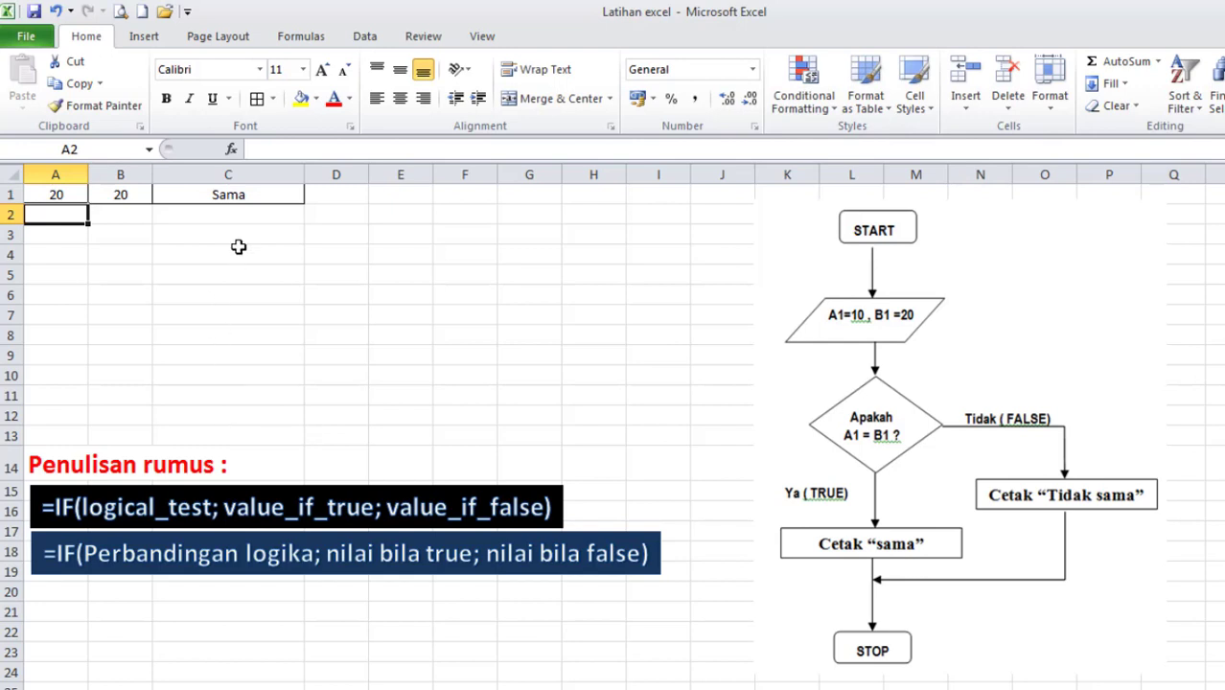
pyautogui.click(248, 199)
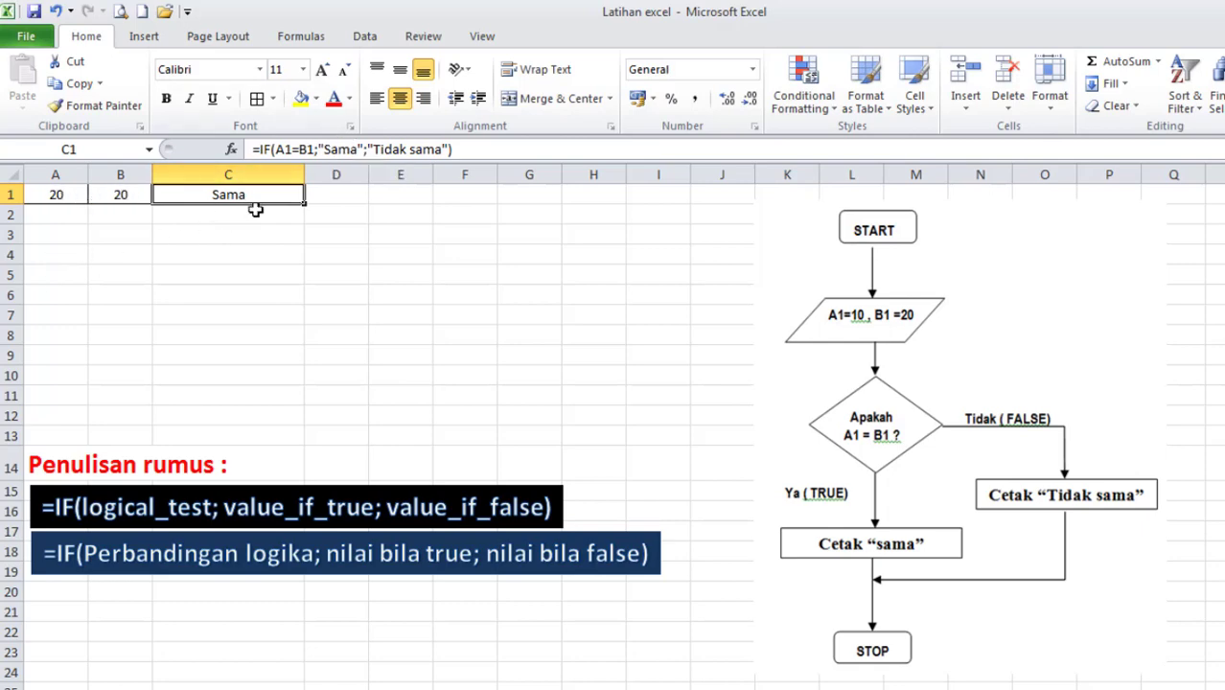
# Set cell A1 back to 10 and check the IF result in C1.
pyautogui.click(46, 196)
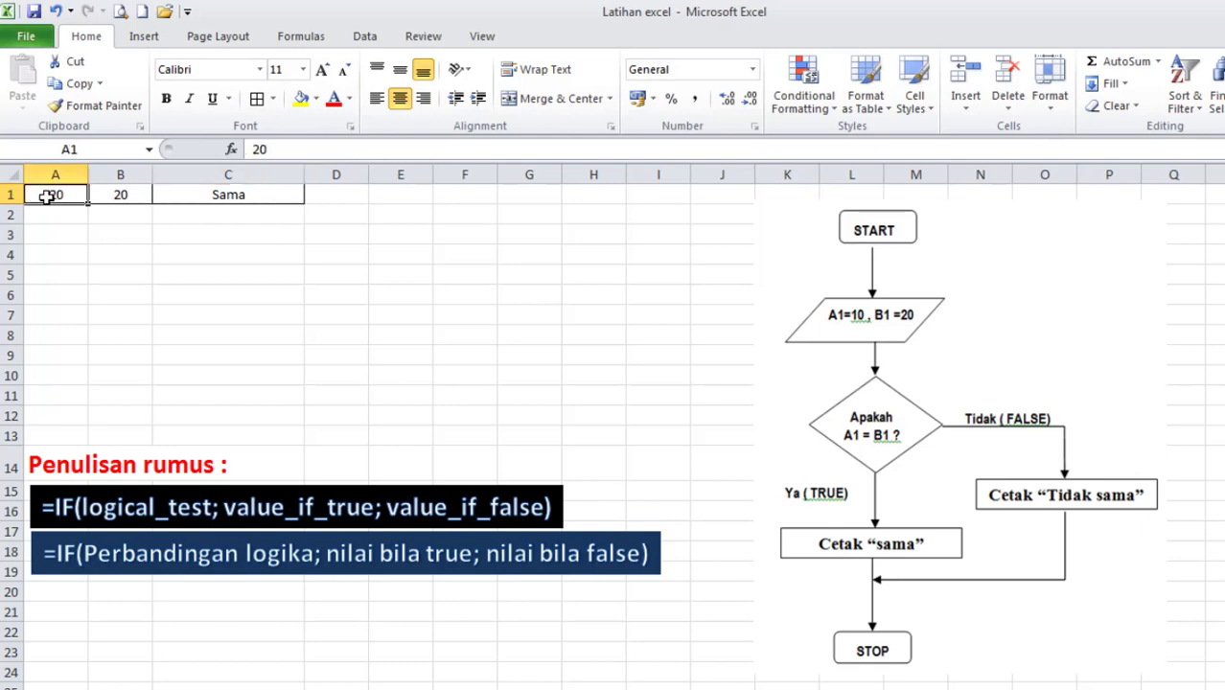
pyautogui.write('1')
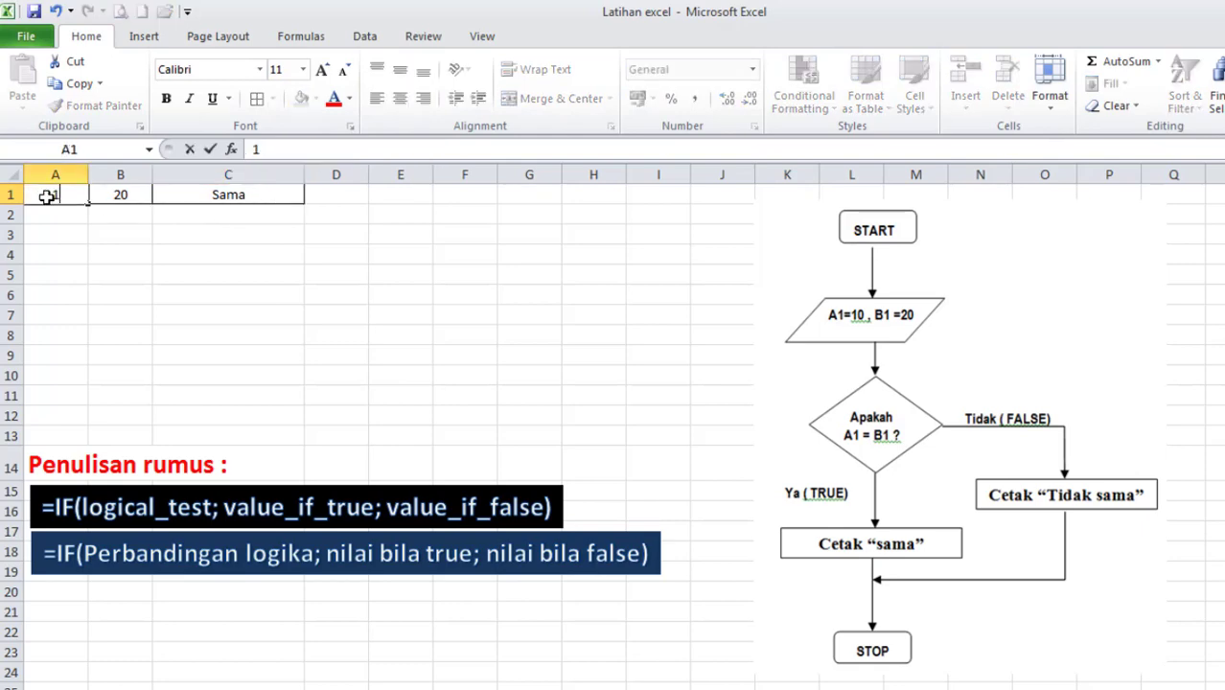
pyautogui.write('0')
pyautogui.press('Return')
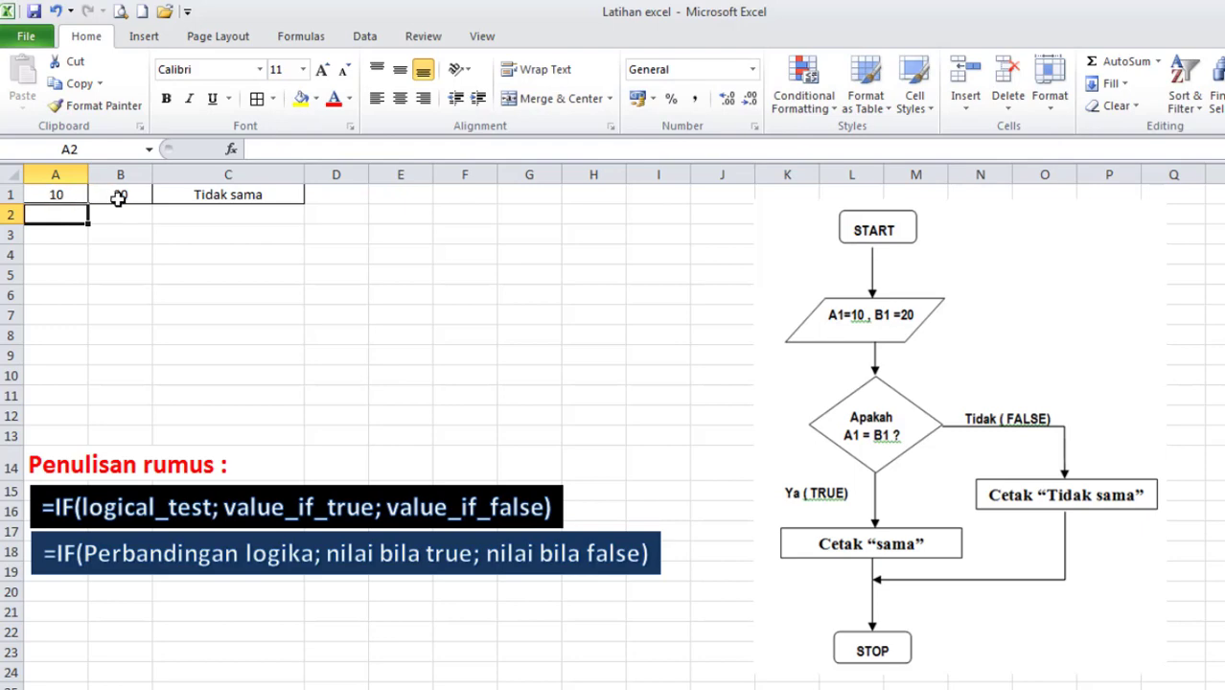
pyautogui.click(215, 195)
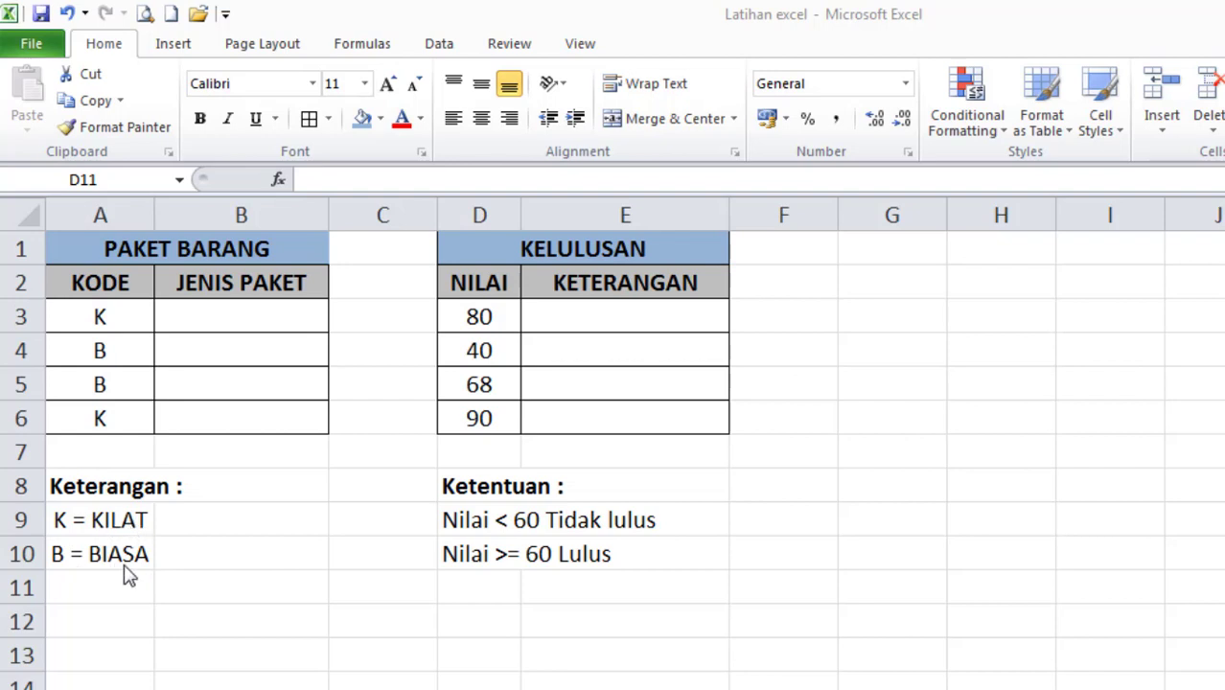
# Start an IF formula in cell B3 with A3="B" as its logical test.
pyautogui.click(235, 316)
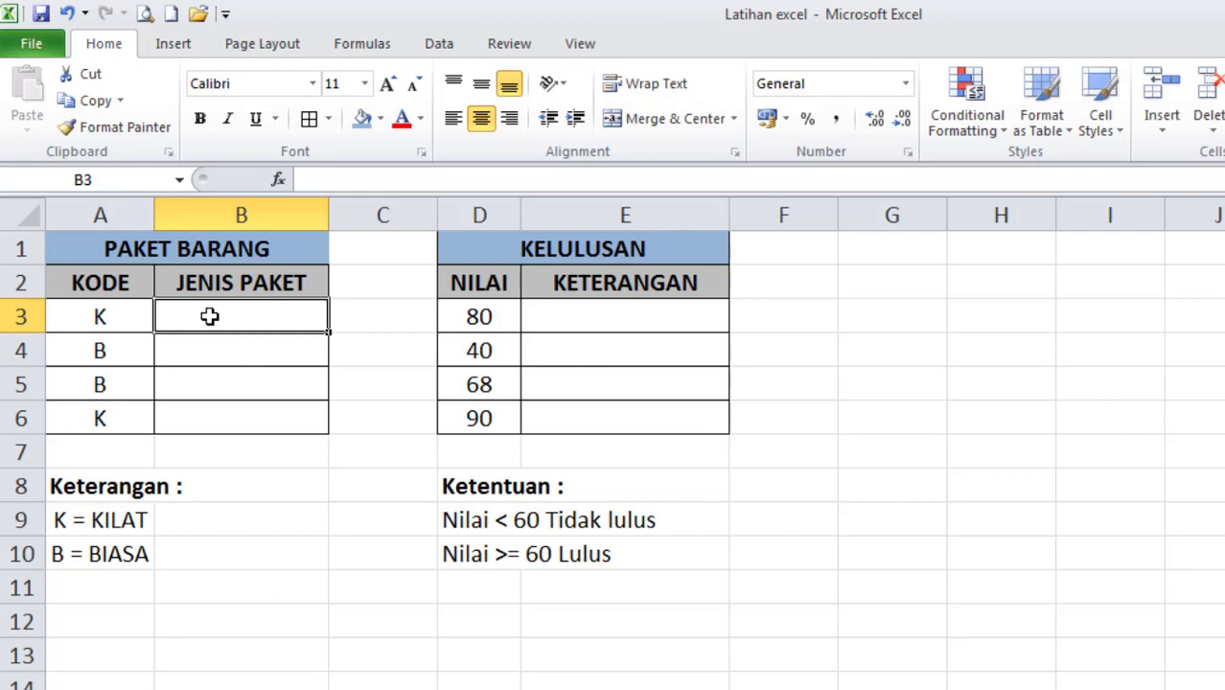
pyautogui.write('=')
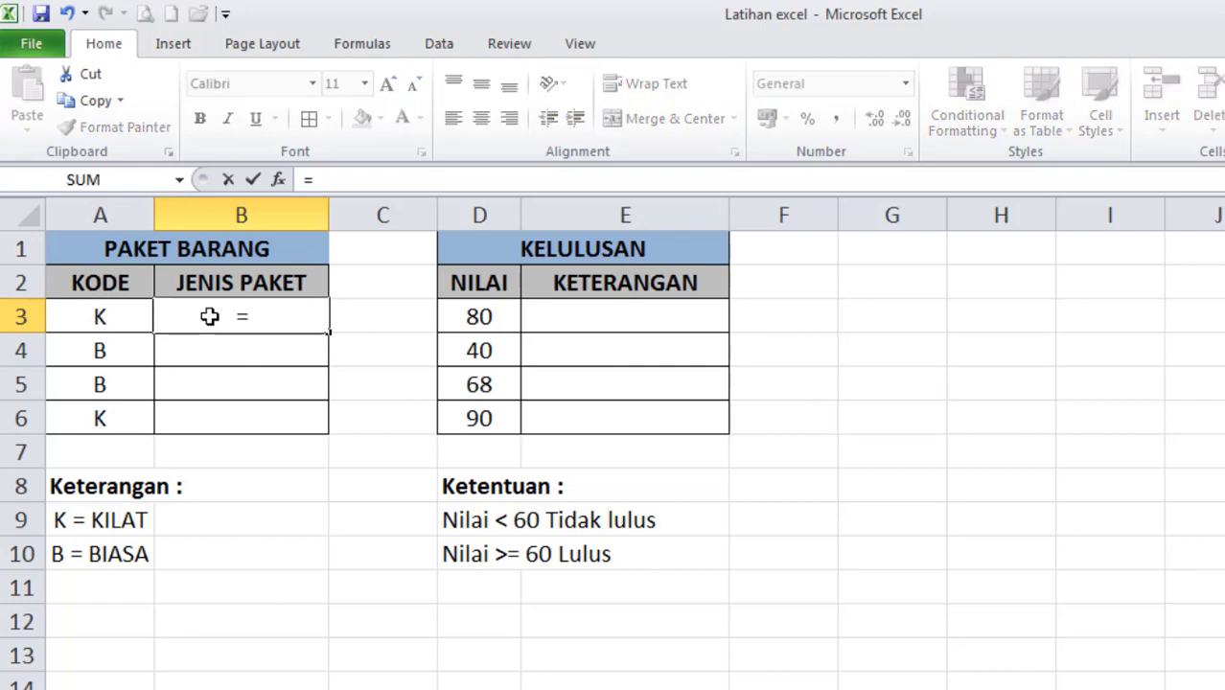
pyautogui.write('IF')
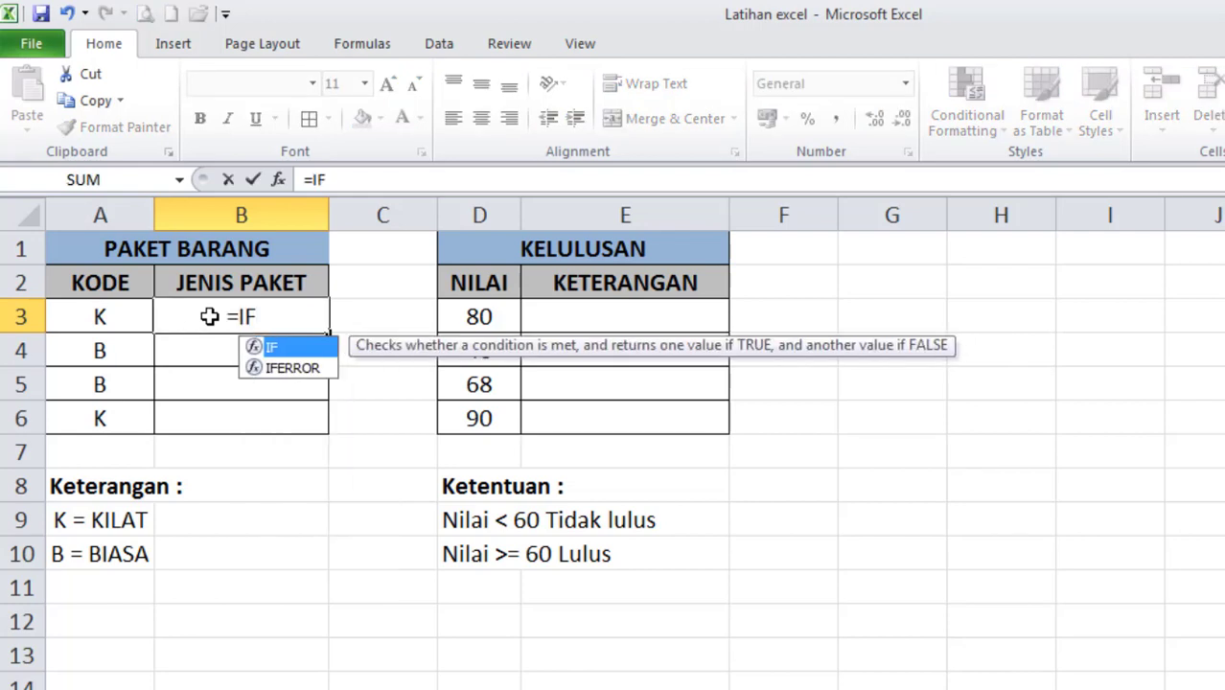
pyautogui.write('(')
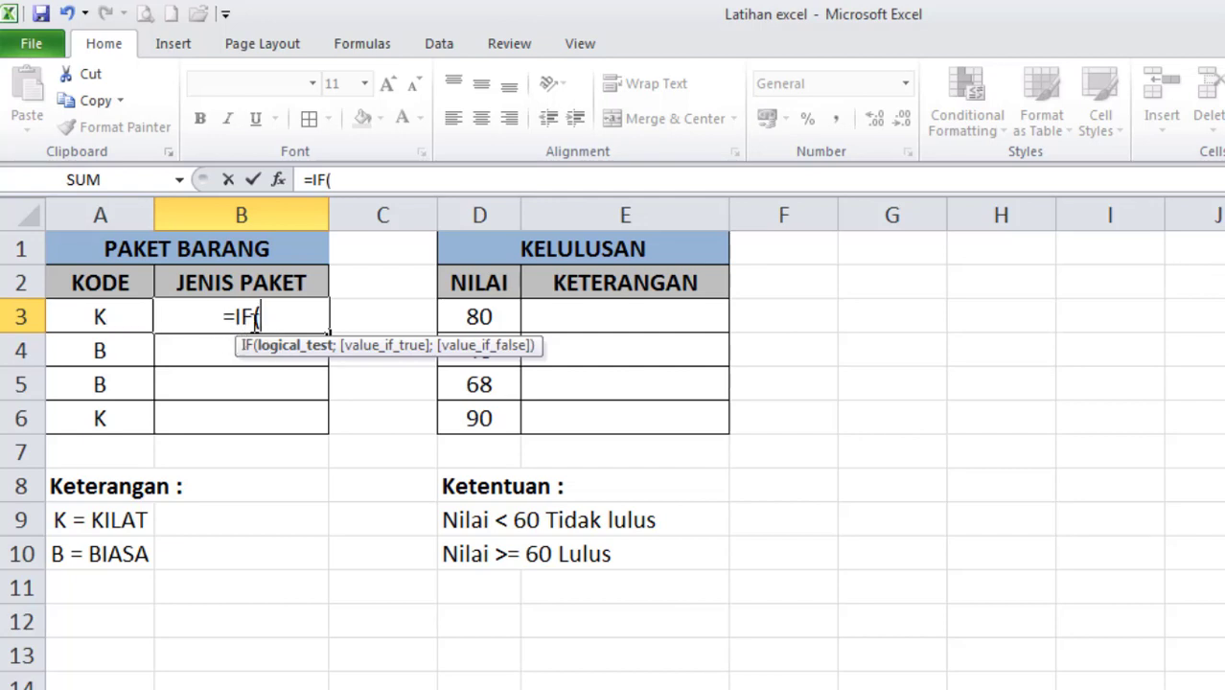
pyautogui.click(100, 318)
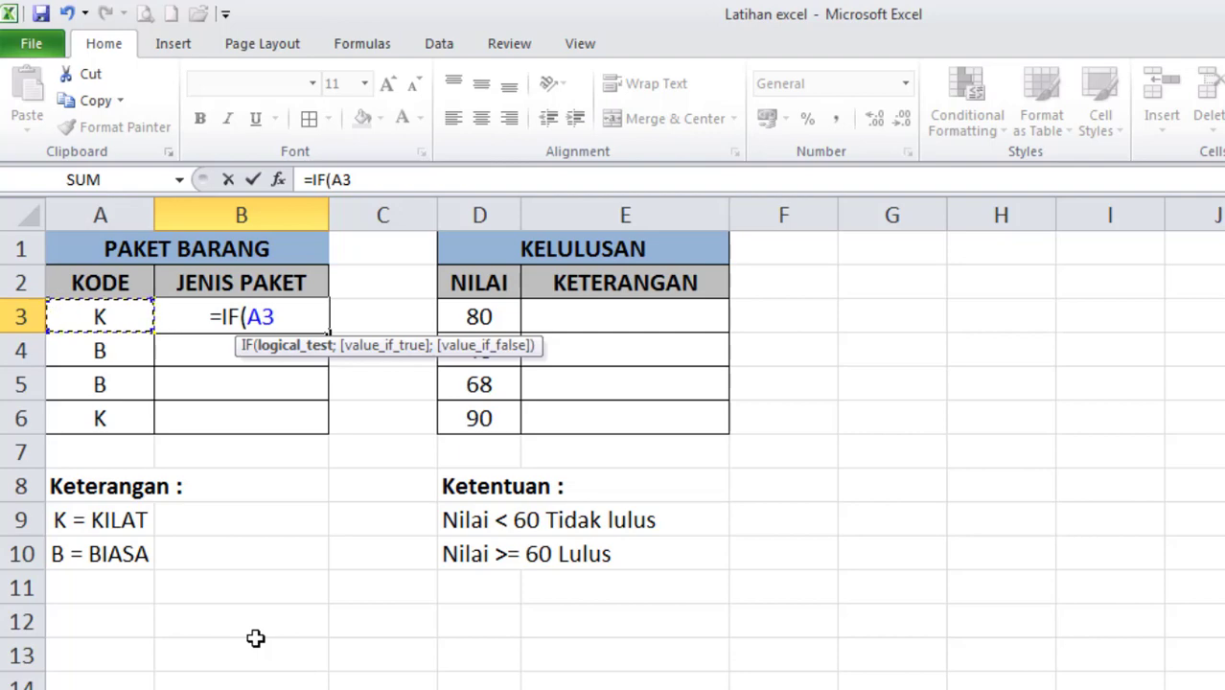
pyautogui.write('=')
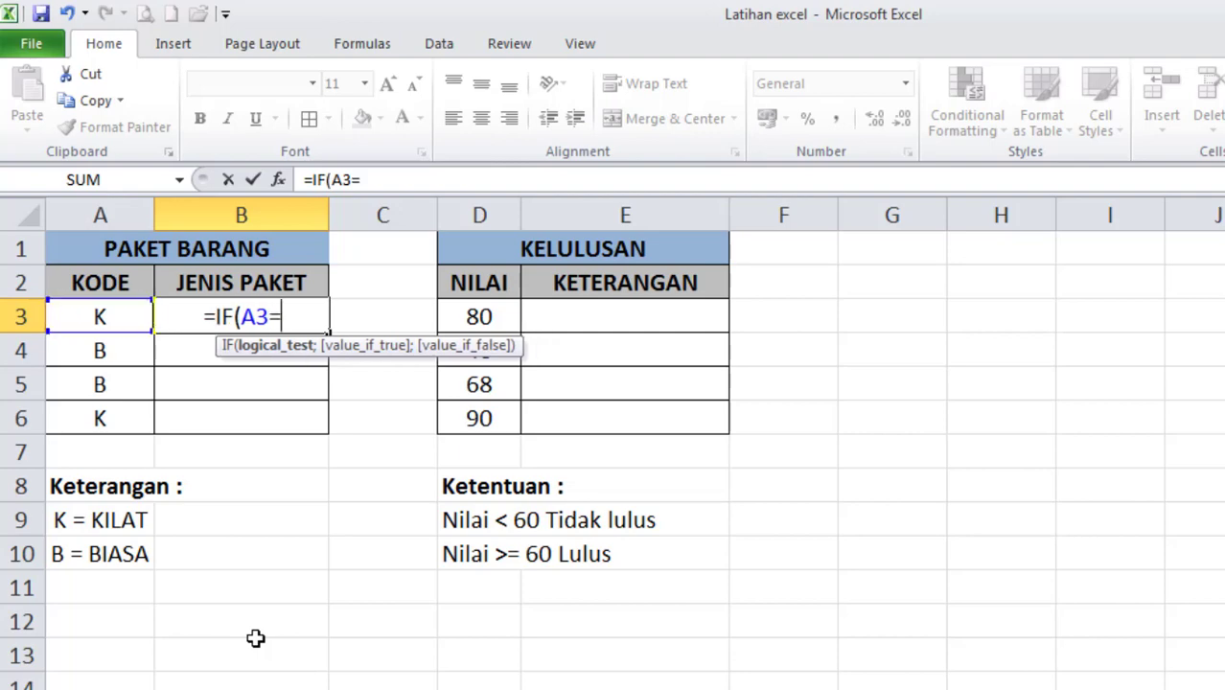
pyautogui.write('"B')
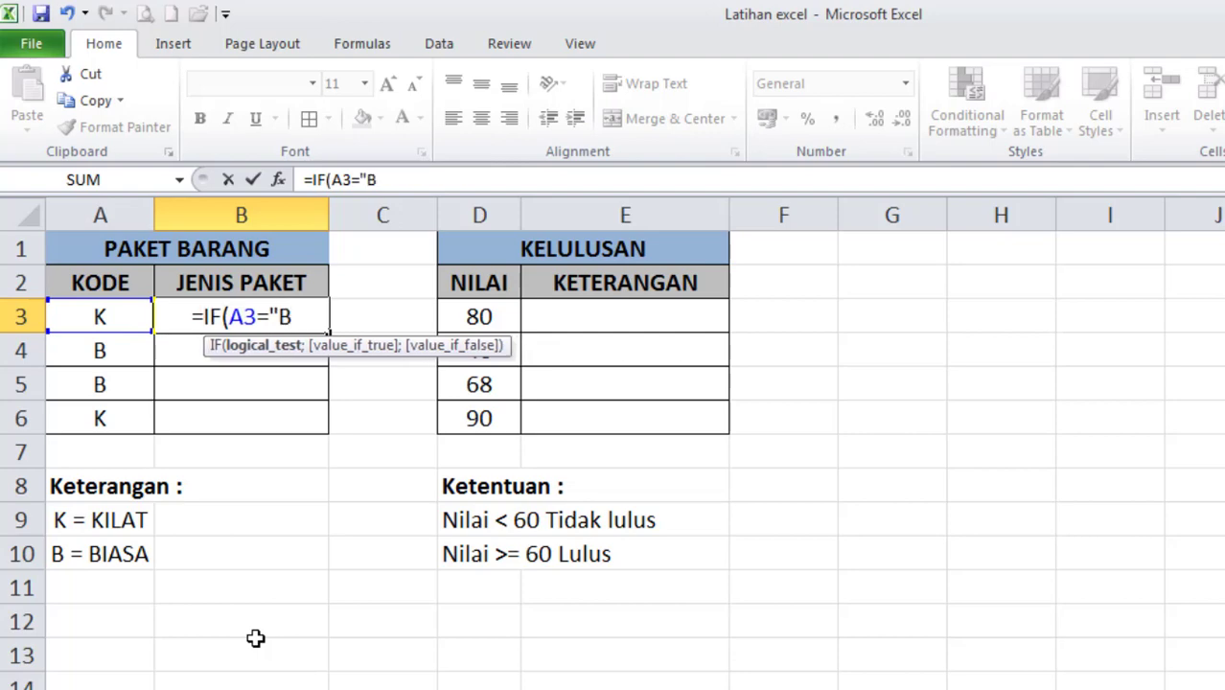
pyautogui.write('"')
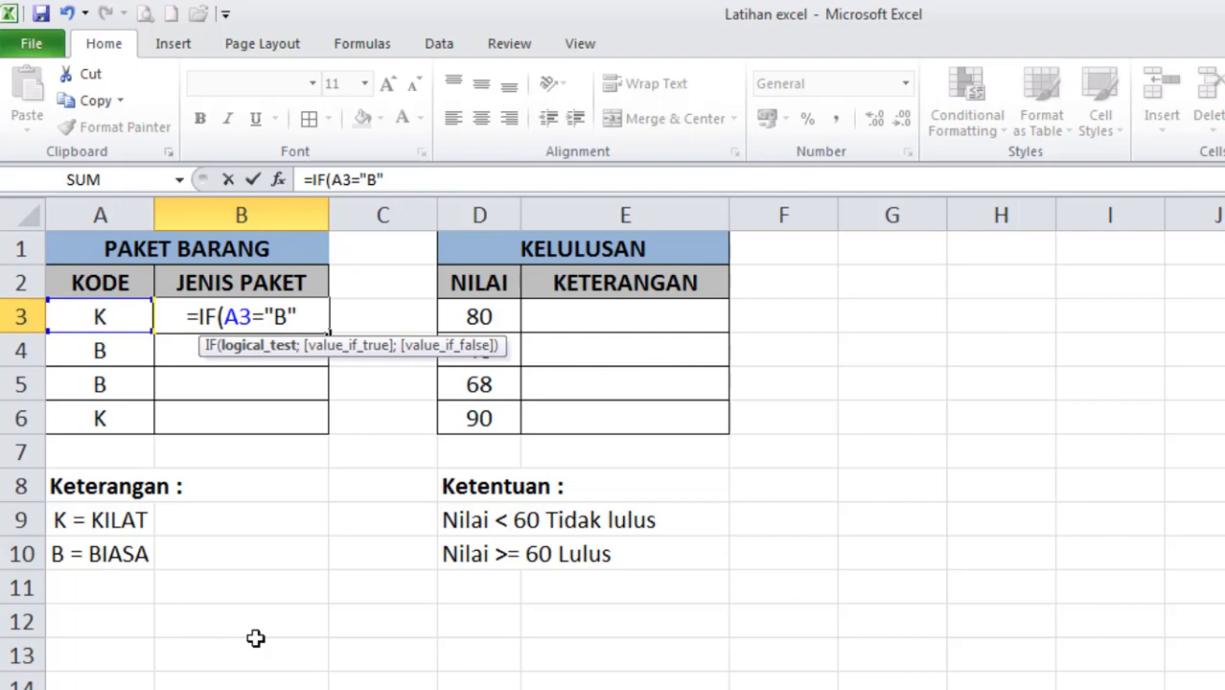
pyautogui.write(';')
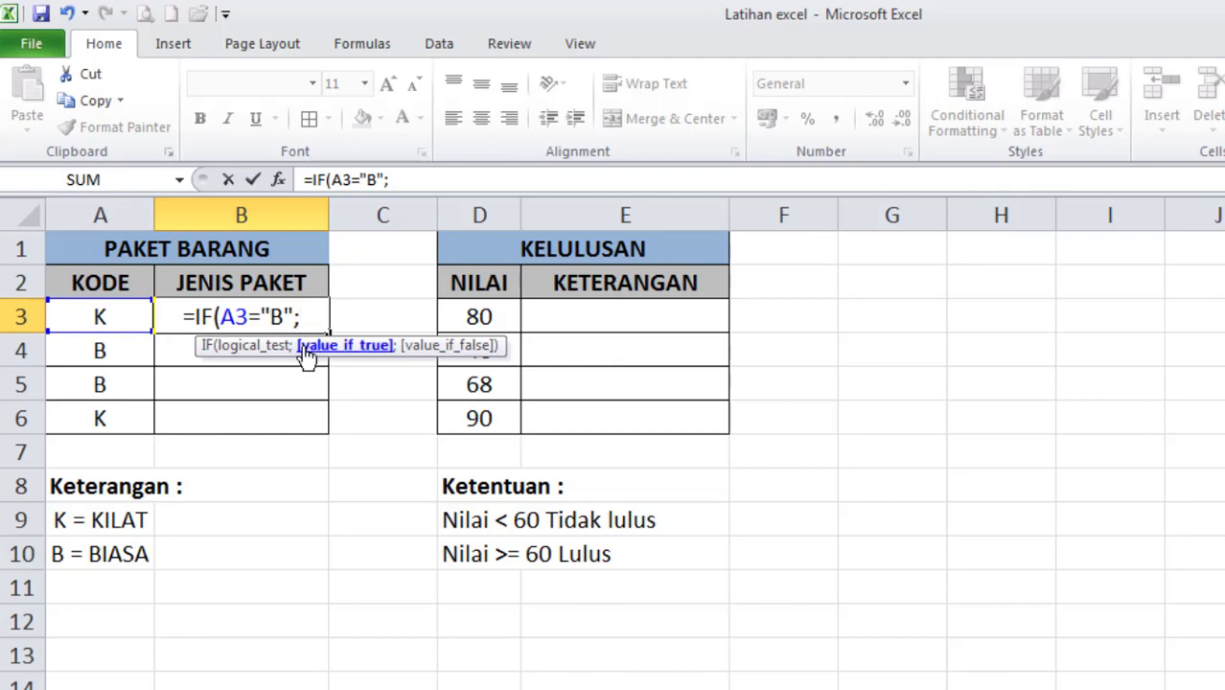
# Complete the IF formula in B3 with "BIASA" as the true value and "KILAT" as the false value, and fill it down to B6.
pyautogui.write('"')
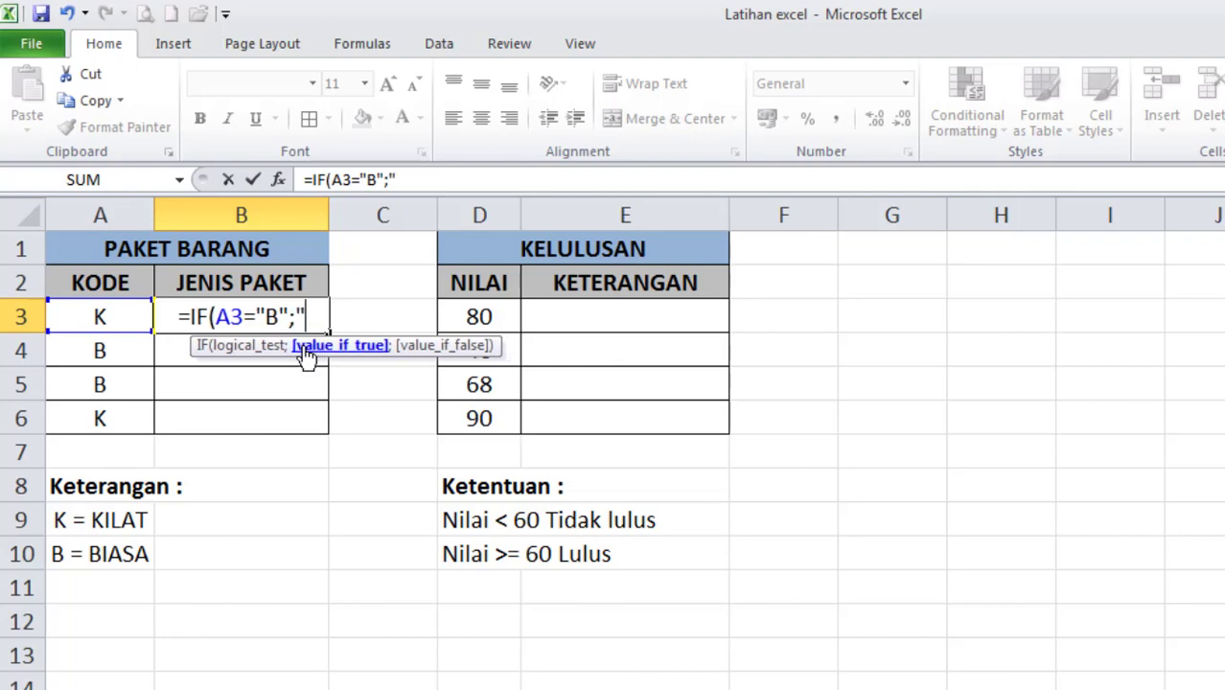
pyautogui.write('BIASA')
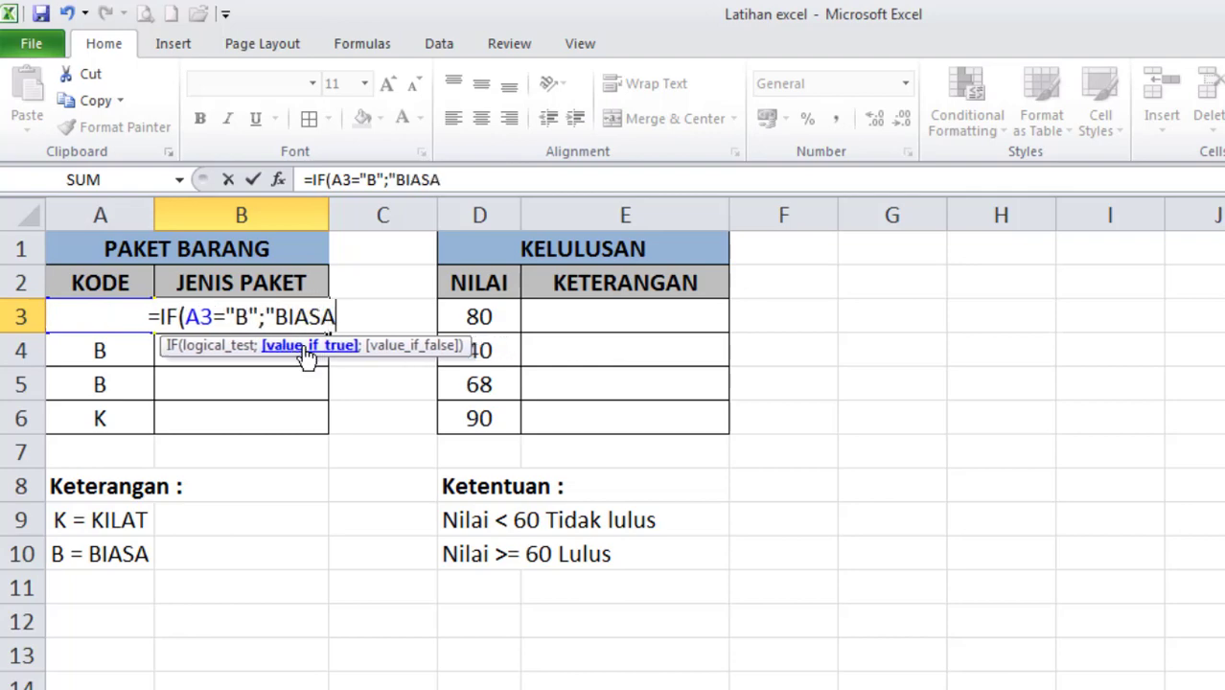
pyautogui.write('";')
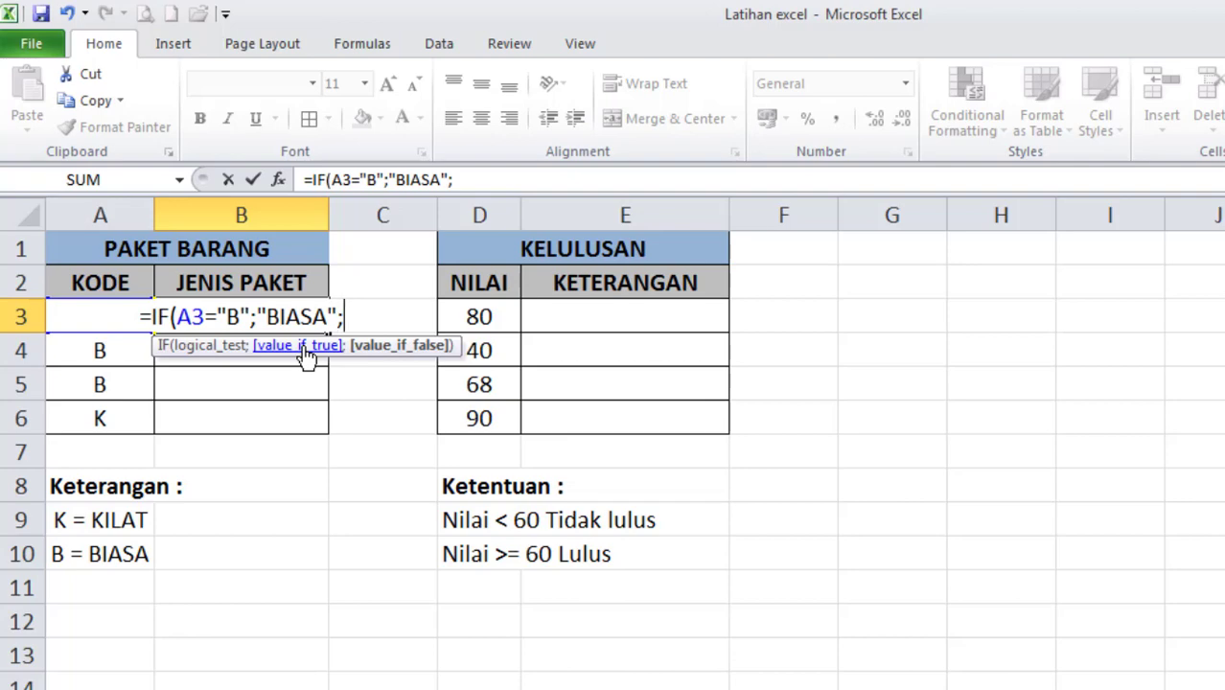
pyautogui.write('"KIL')
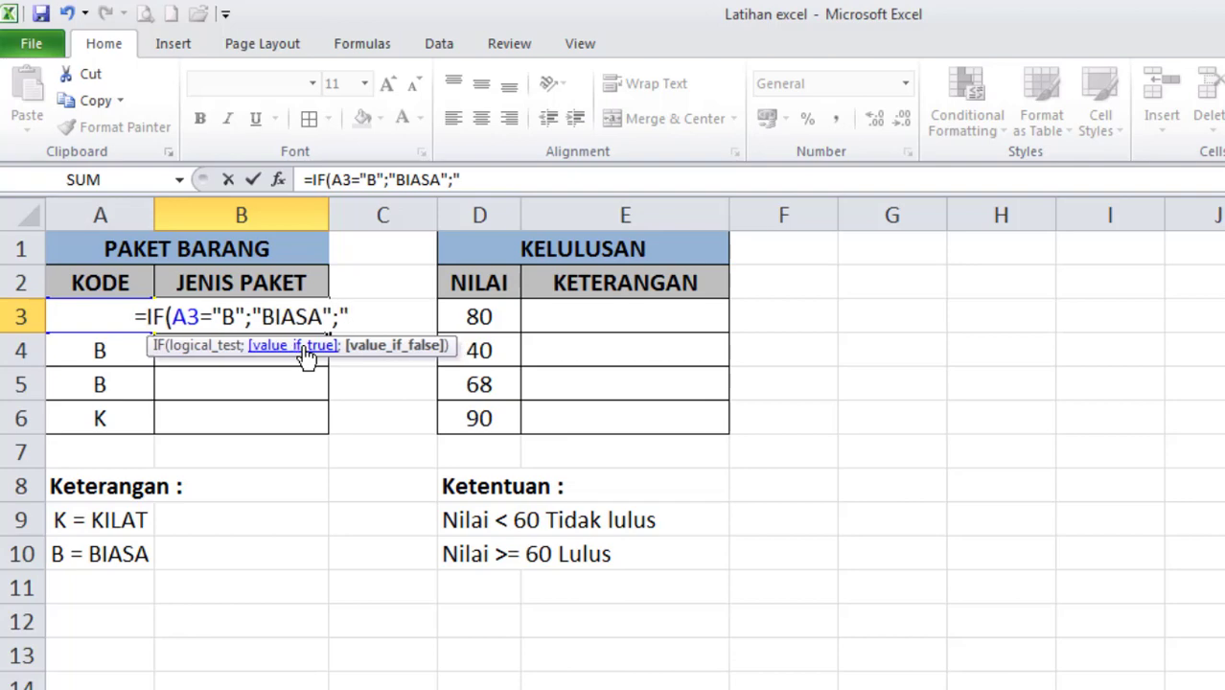
pyautogui.write('T"')
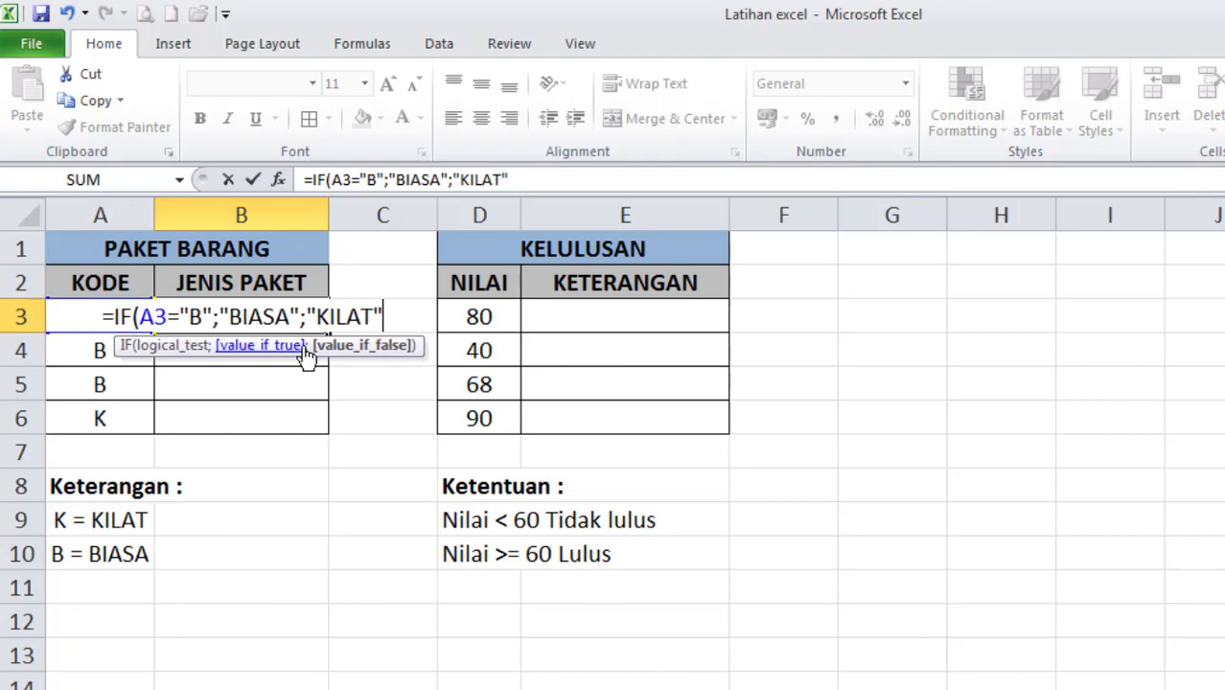
pyautogui.write(')')
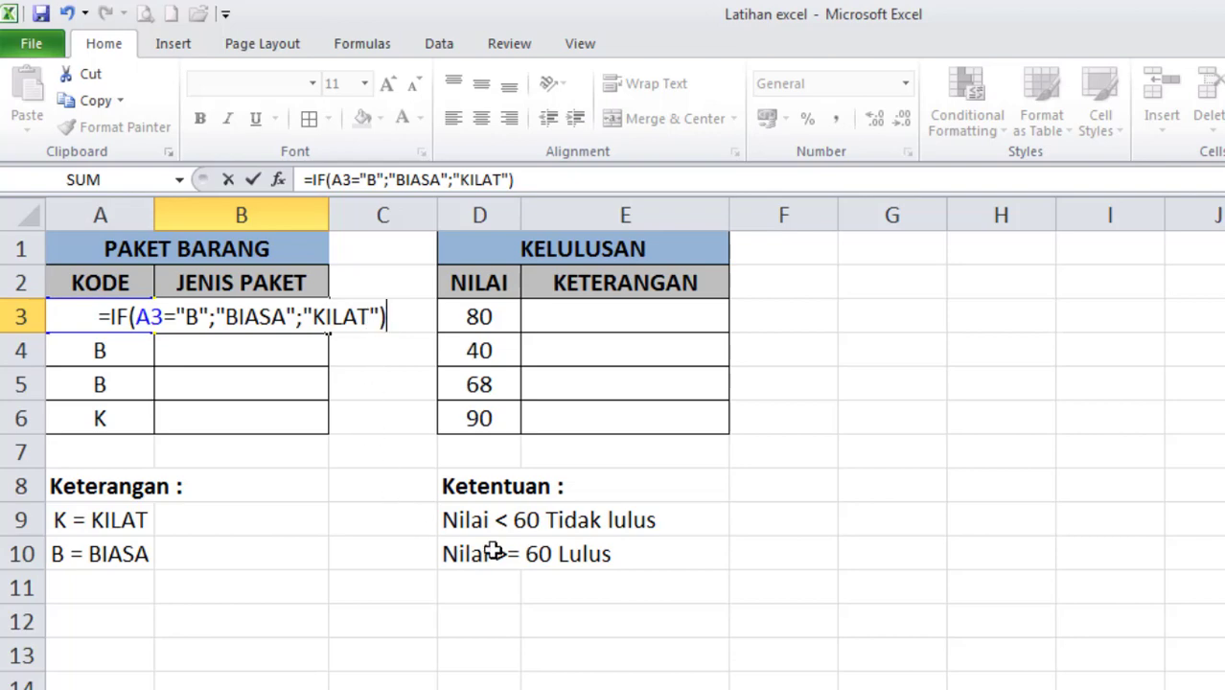
pyautogui.press('Return')
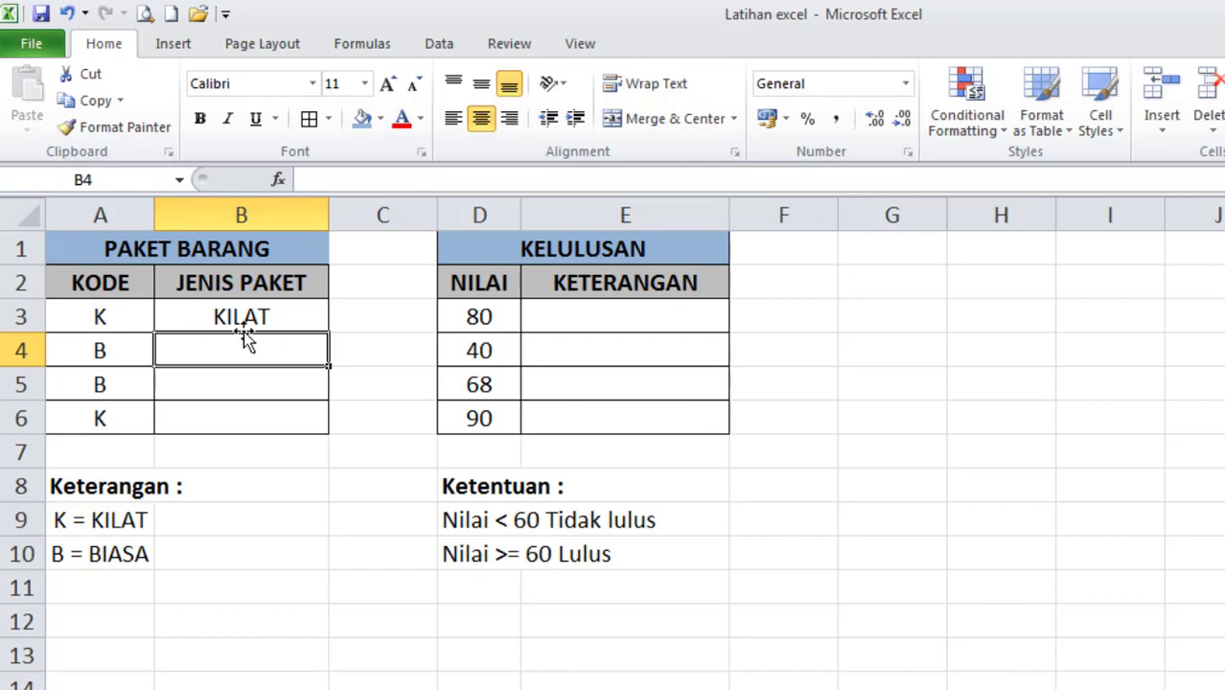
pyautogui.click(218, 316)
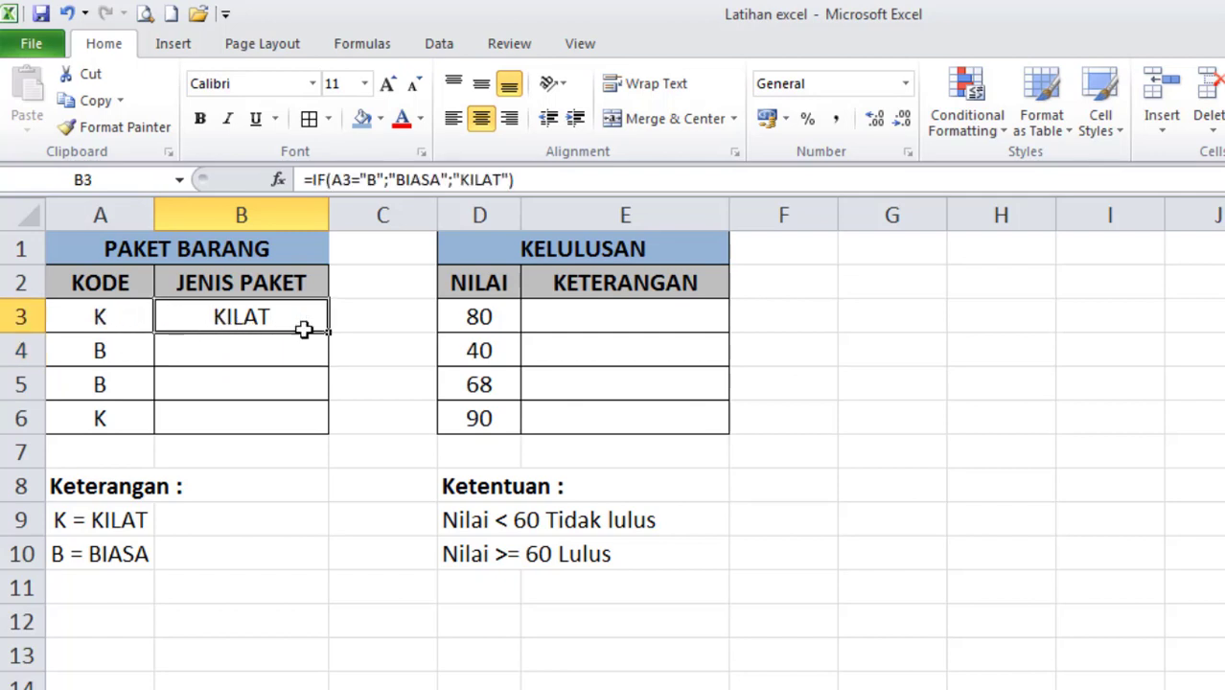
pyautogui.moveTo(326, 356); pyautogui.dragTo(326, 430)
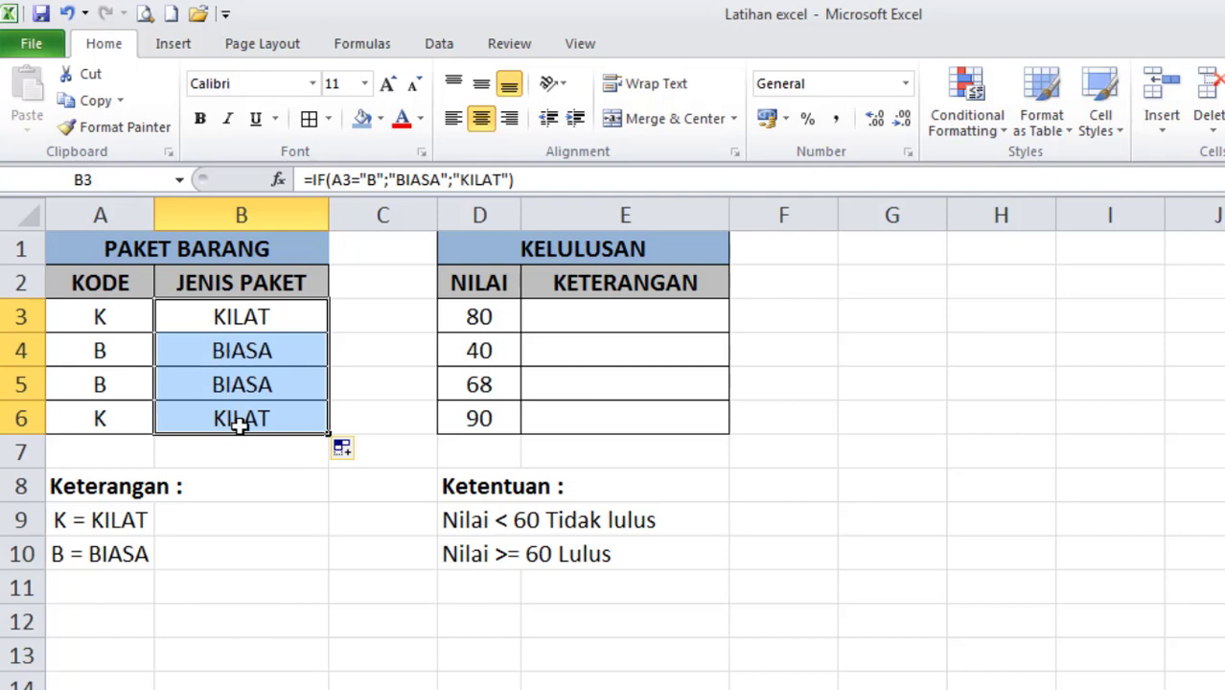
# Change the code in cell A5 to K to test the formula, and undo the change.
pyautogui.click(101, 385)
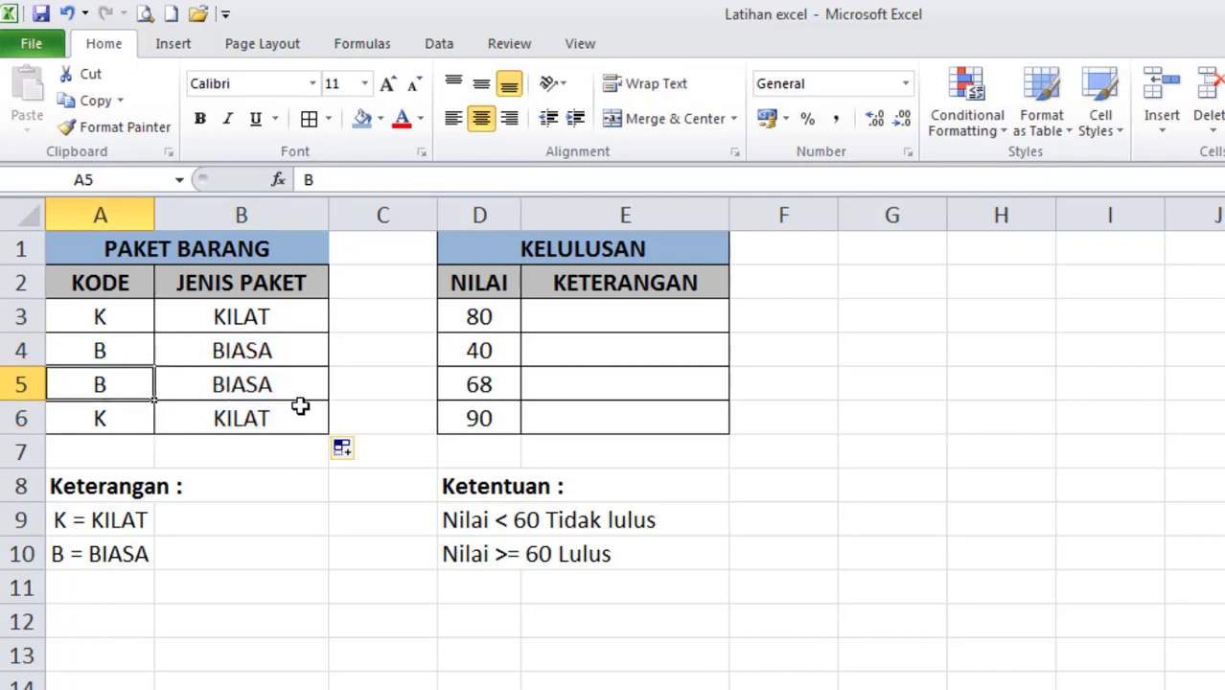
pyautogui.write('K')
pyautogui.press('Return')
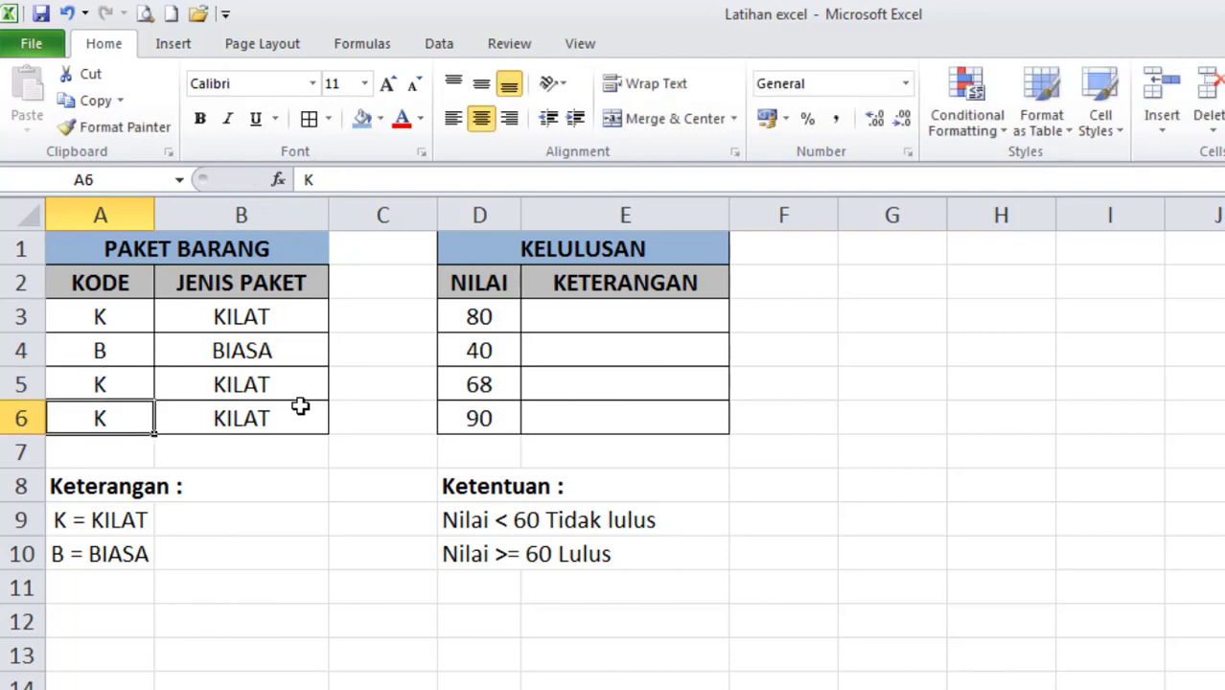
pyautogui.hotkey('ctrl', 'z')
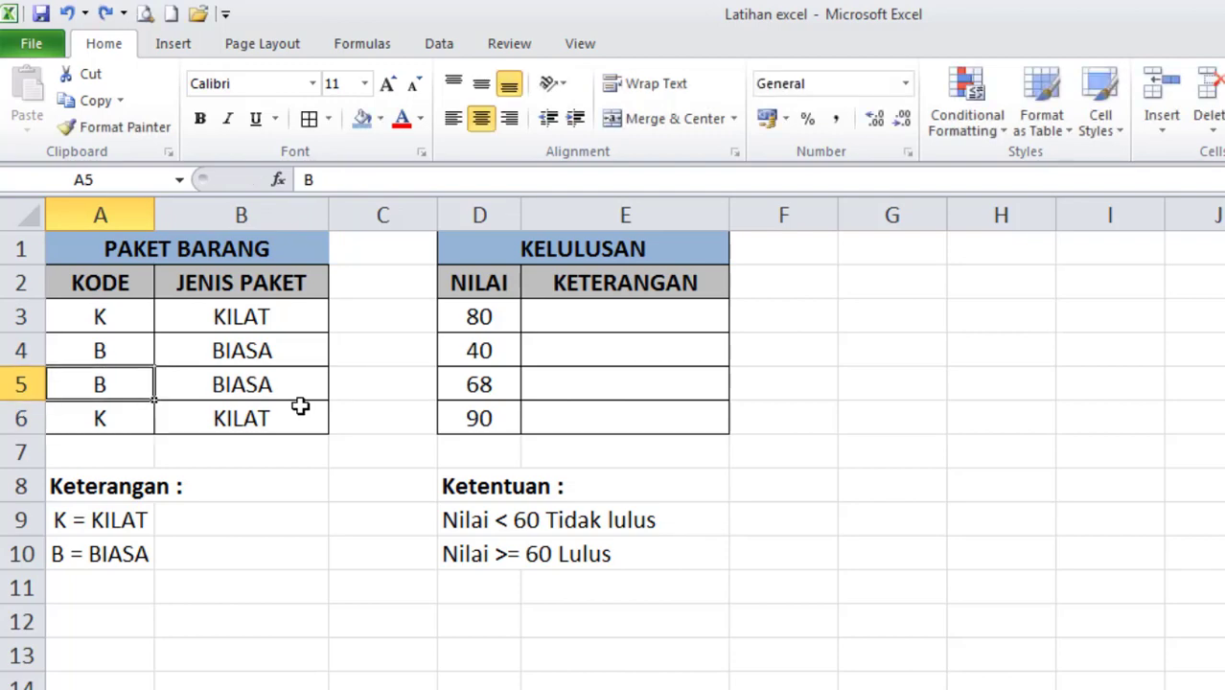
# Change the logical test in B3's formula to A3="K" and remove "BIASA" so that "KILAT" becomes the true value.
pyautogui.click(267, 324)
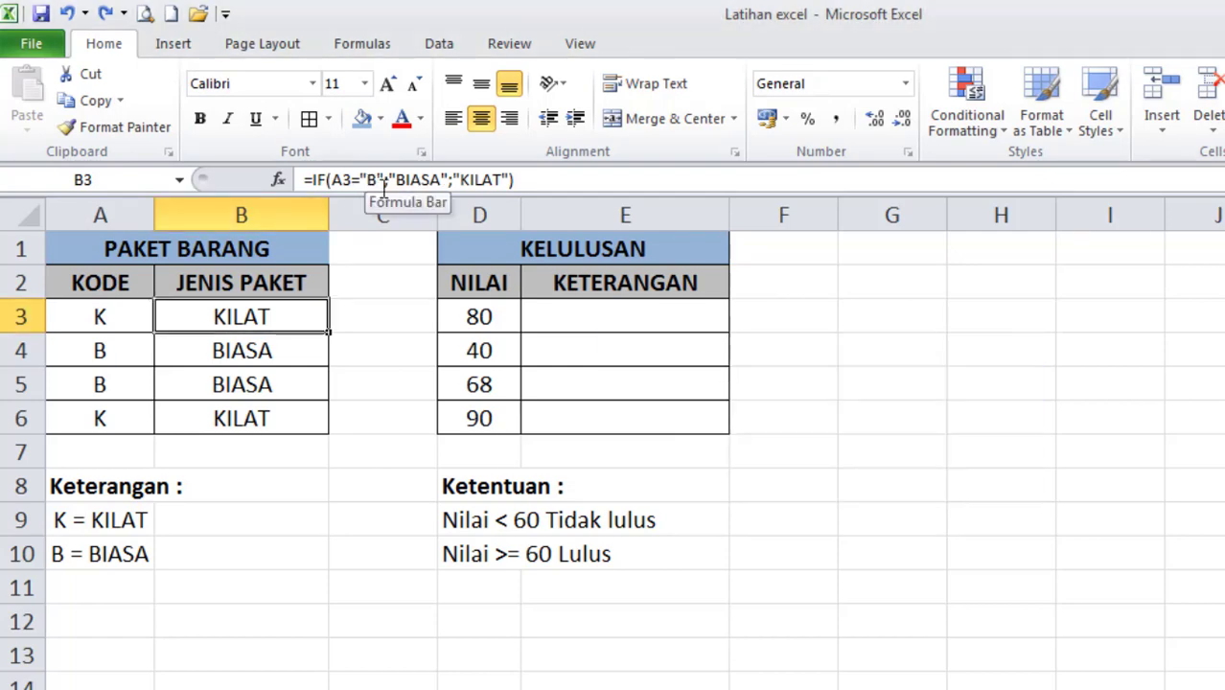
pyautogui.click(371, 179)
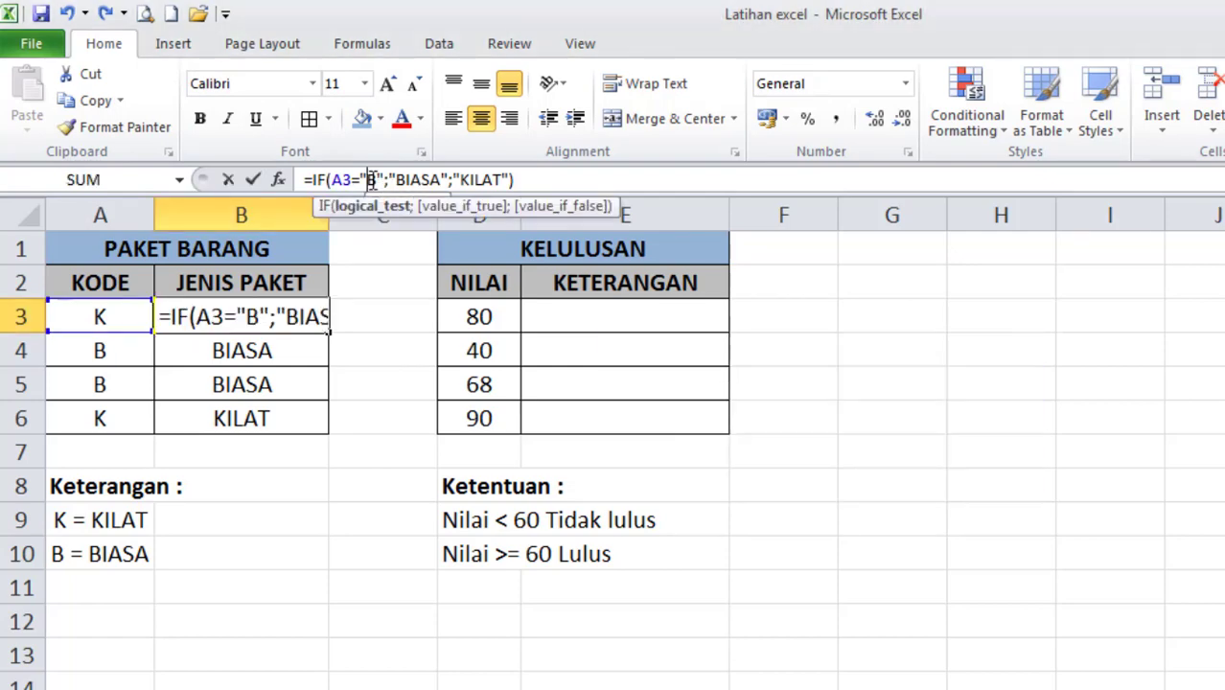
pyautogui.moveTo(367, 180); pyautogui.dragTo(378, 186)
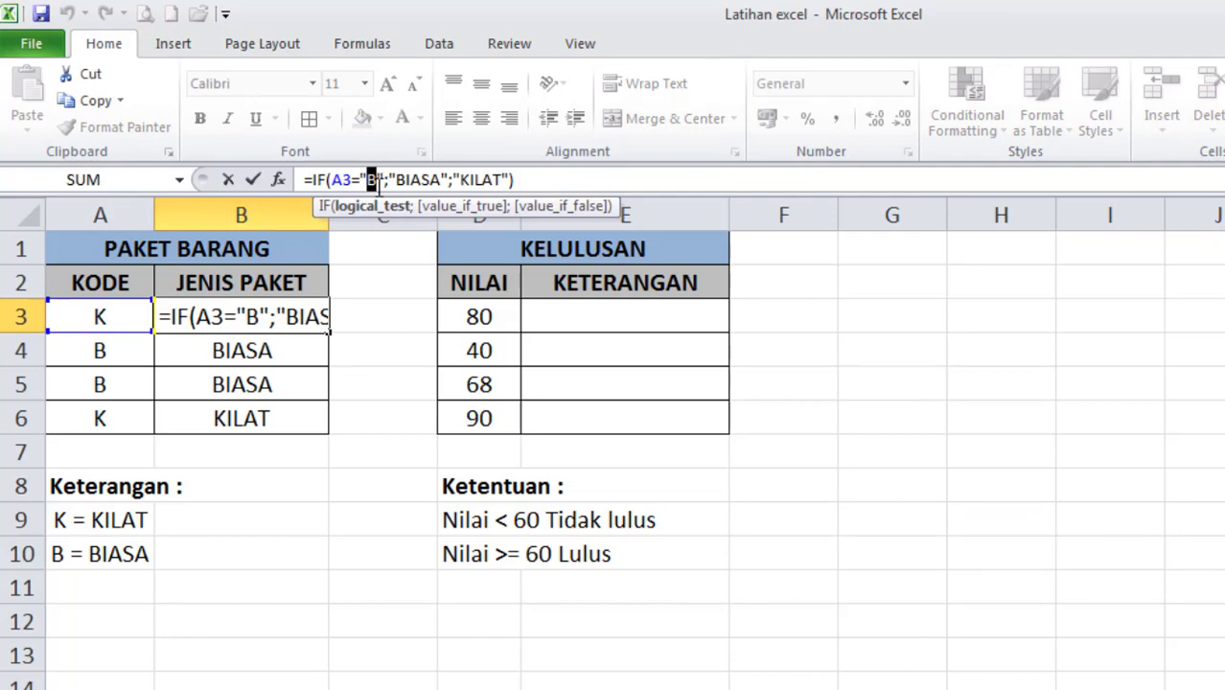
pyautogui.write('K')
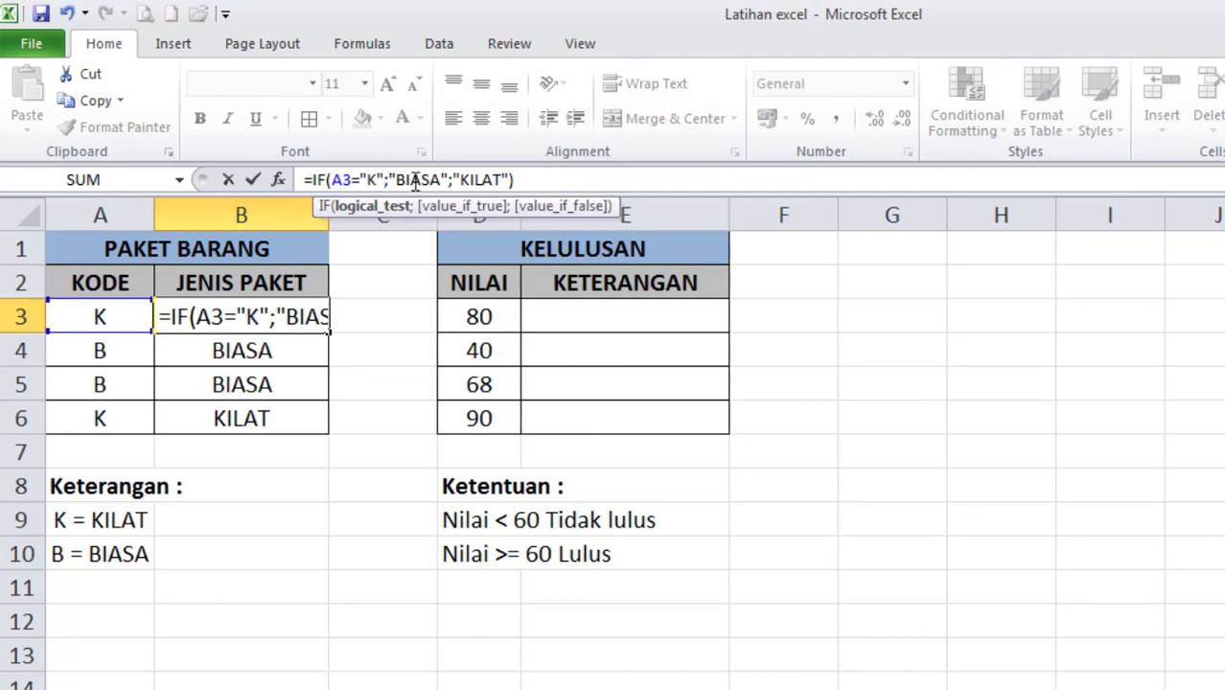
pyautogui.doubleClick(412, 180)
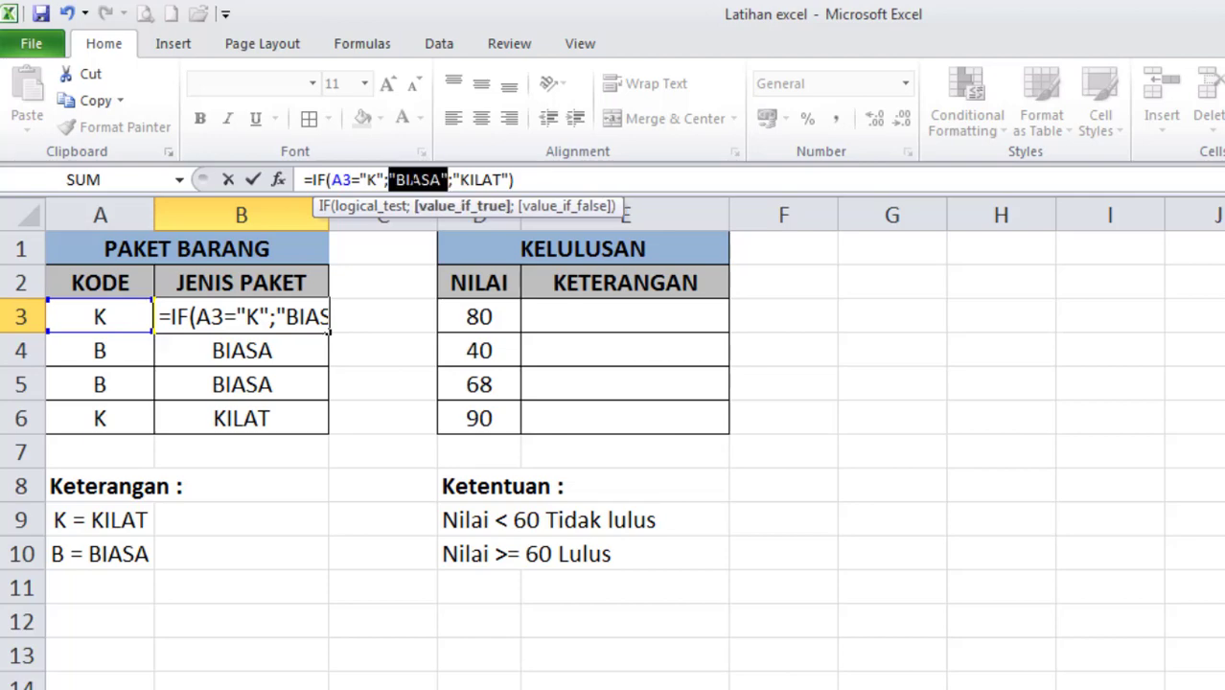
pyautogui.press('Delete')
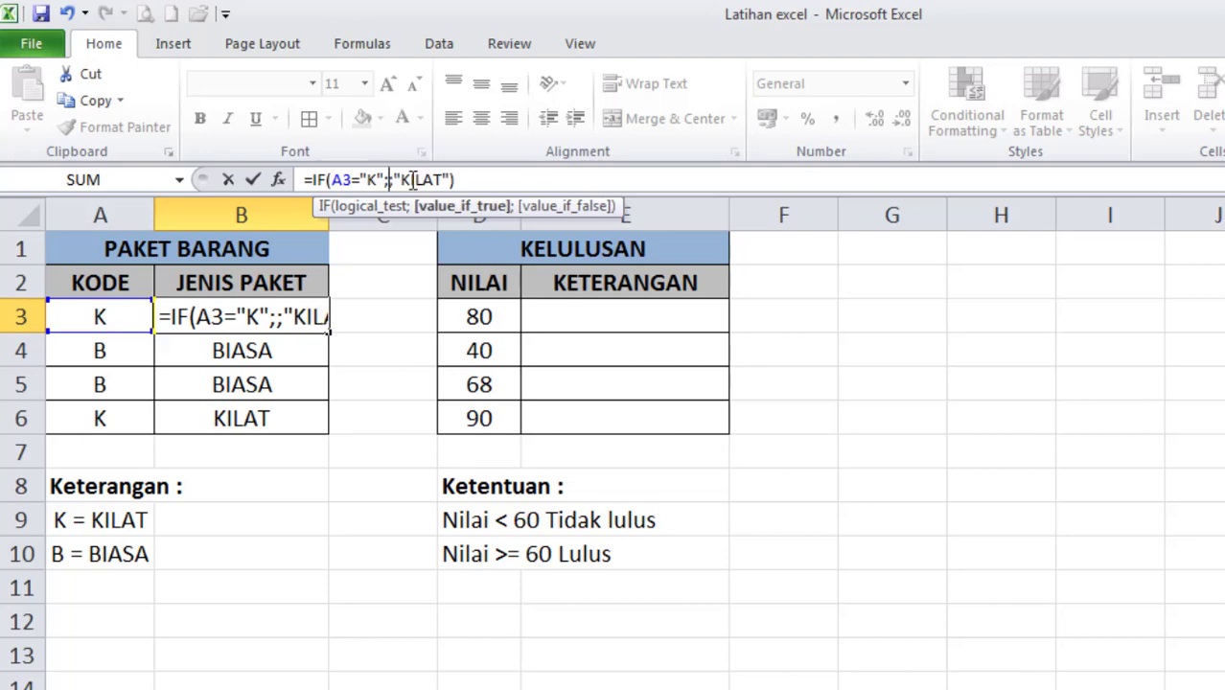
pyautogui.press('Delete')
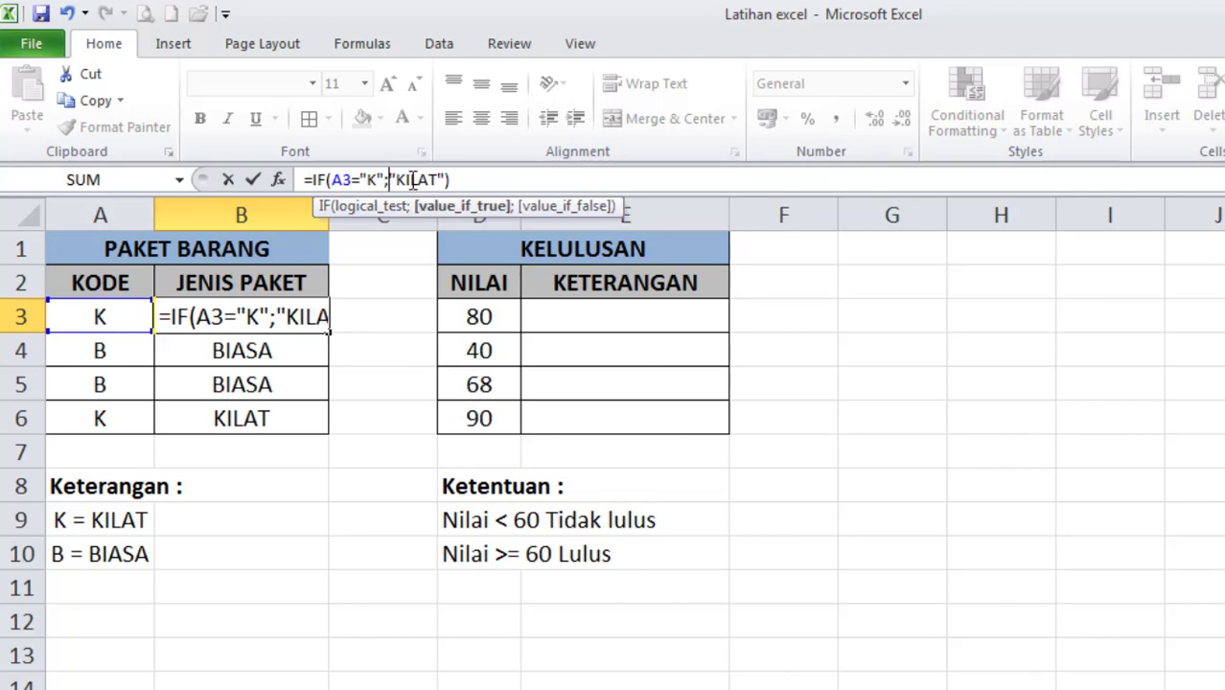
# Add "BIASA" as the false value in B3's IF formula and fill the revised formula down to B6.
pyautogui.press('End')
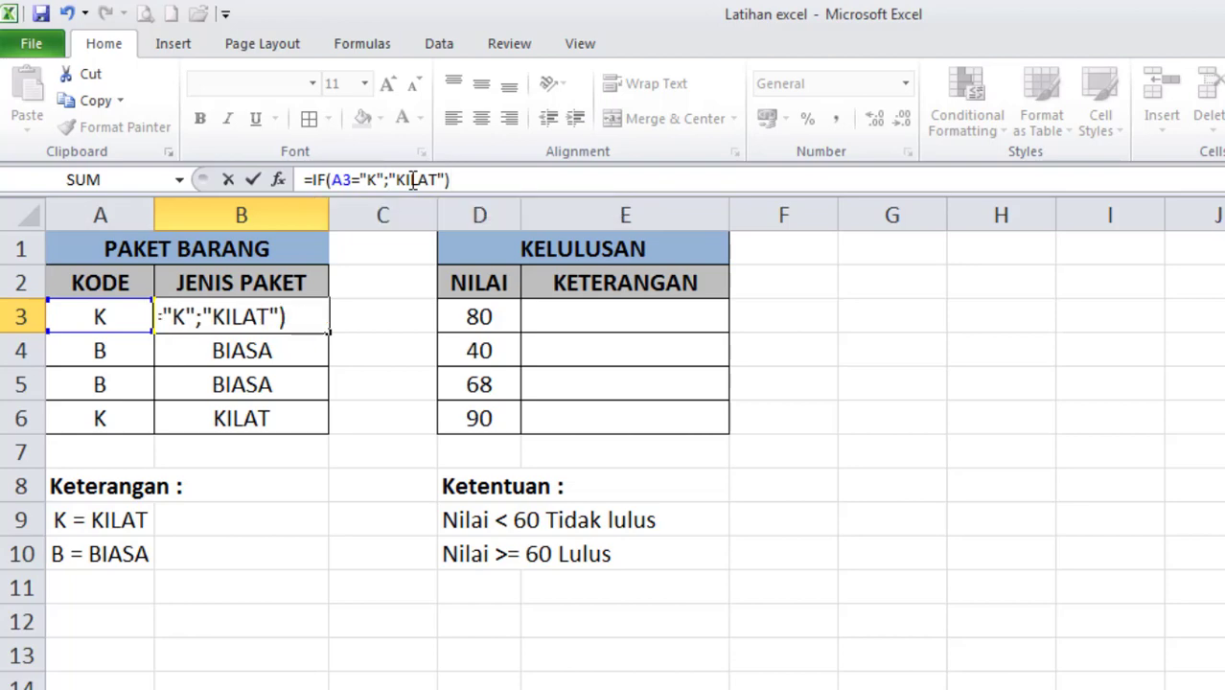
pyautogui.press('Left')
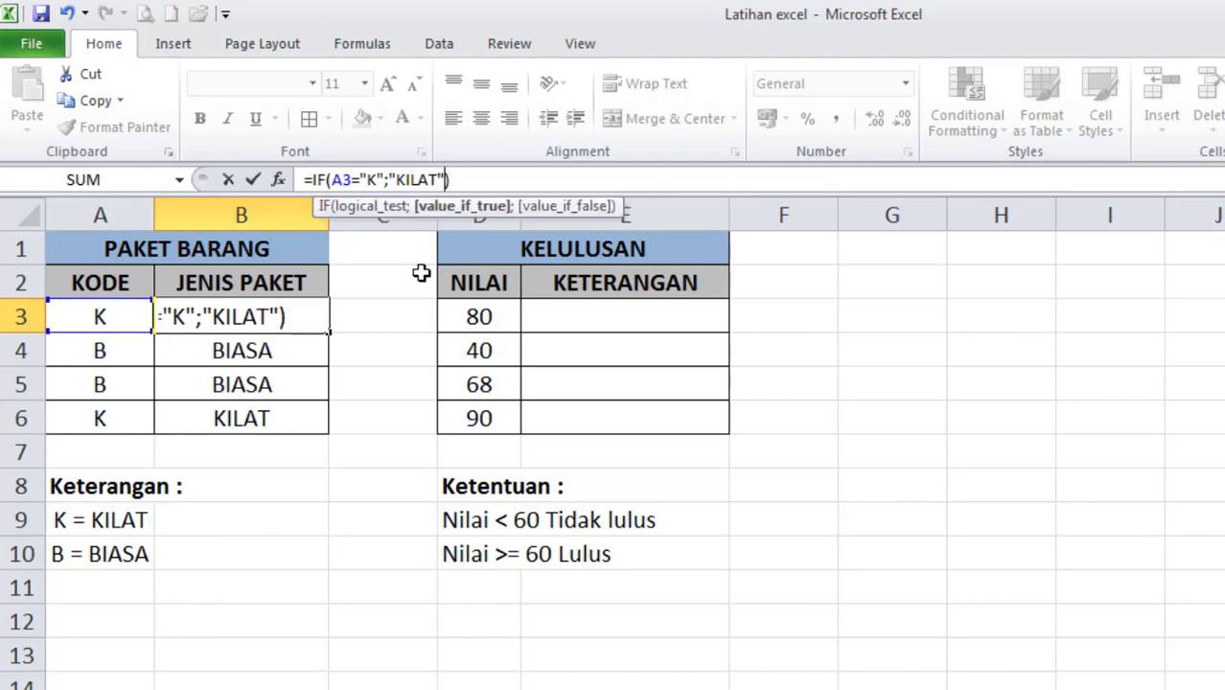
pyautogui.write(';')
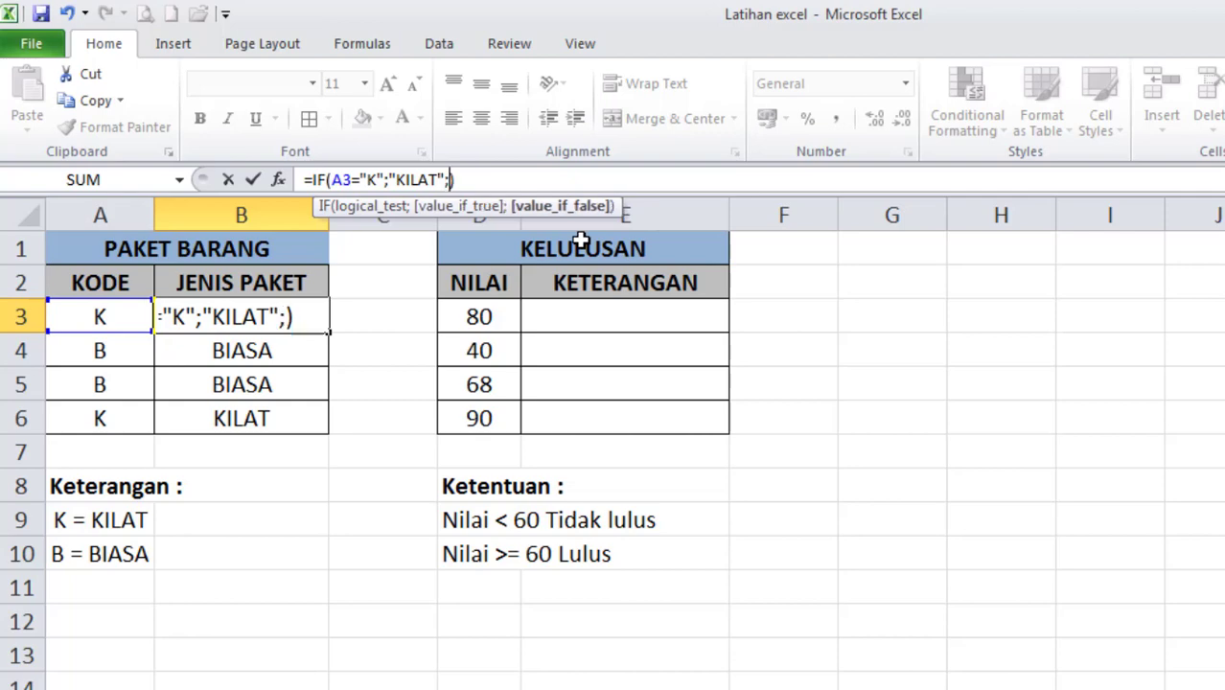
pyautogui.write('"BIASA')
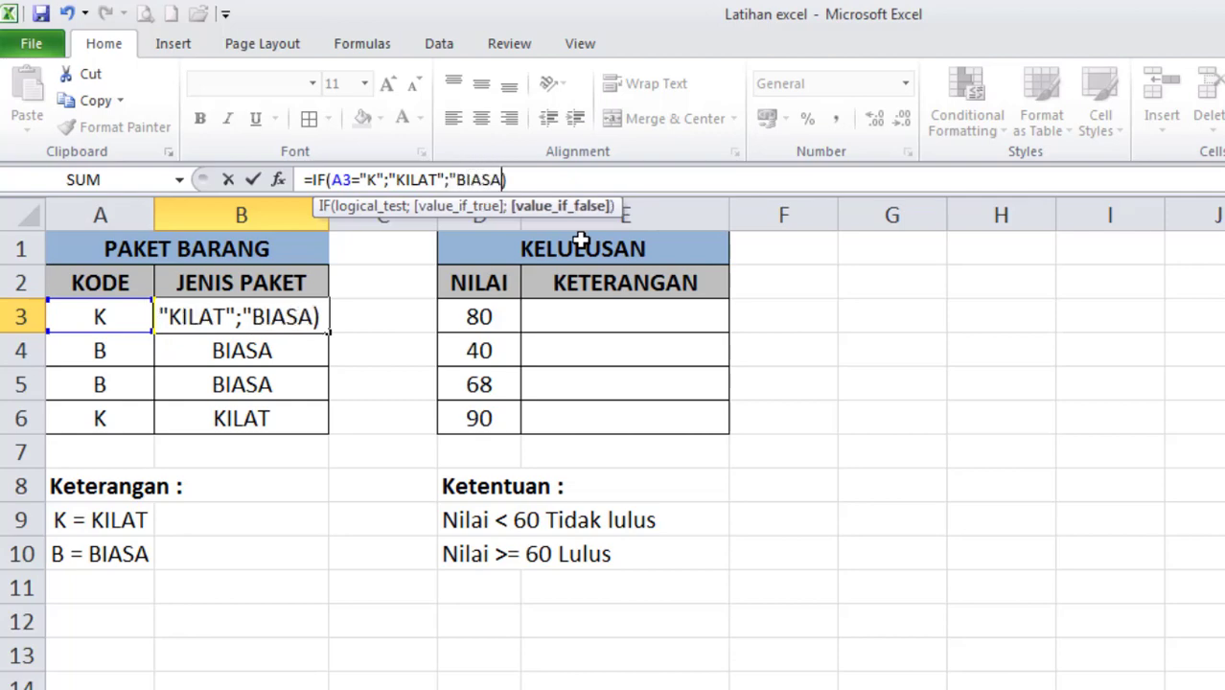
pyautogui.write('"')
pyautogui.press('Return')
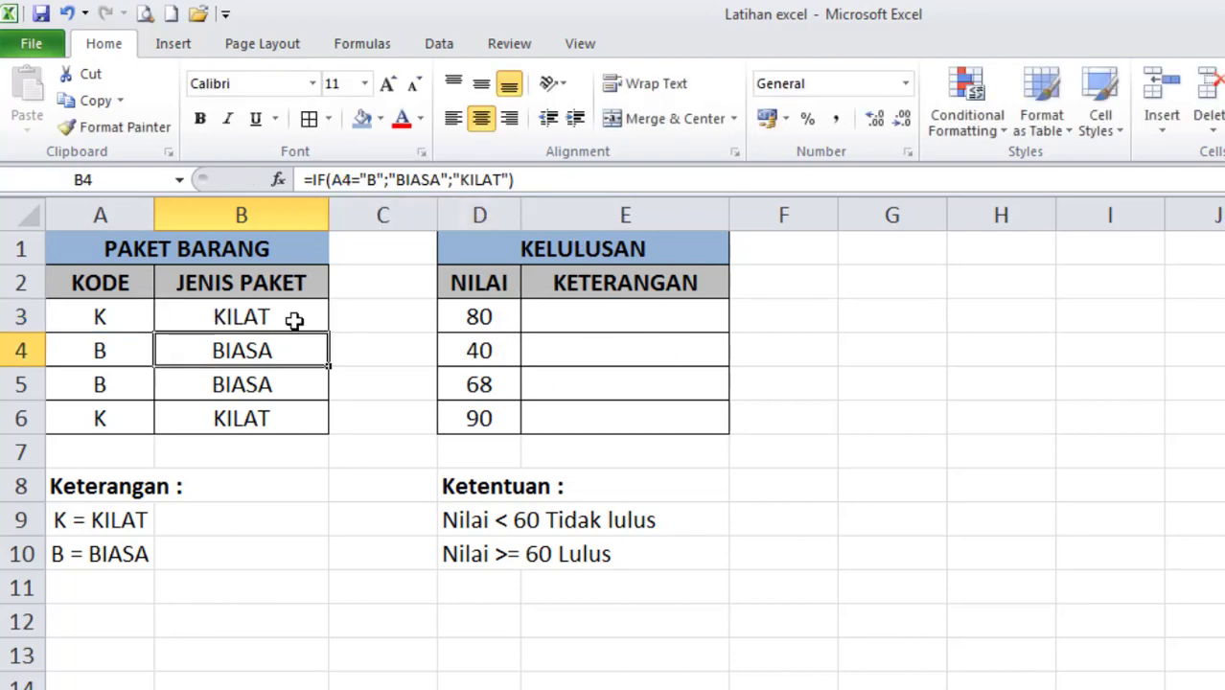
pyautogui.click(294, 321)
pyautogui.moveTo(329, 332); pyautogui.dragTo(338, 420)
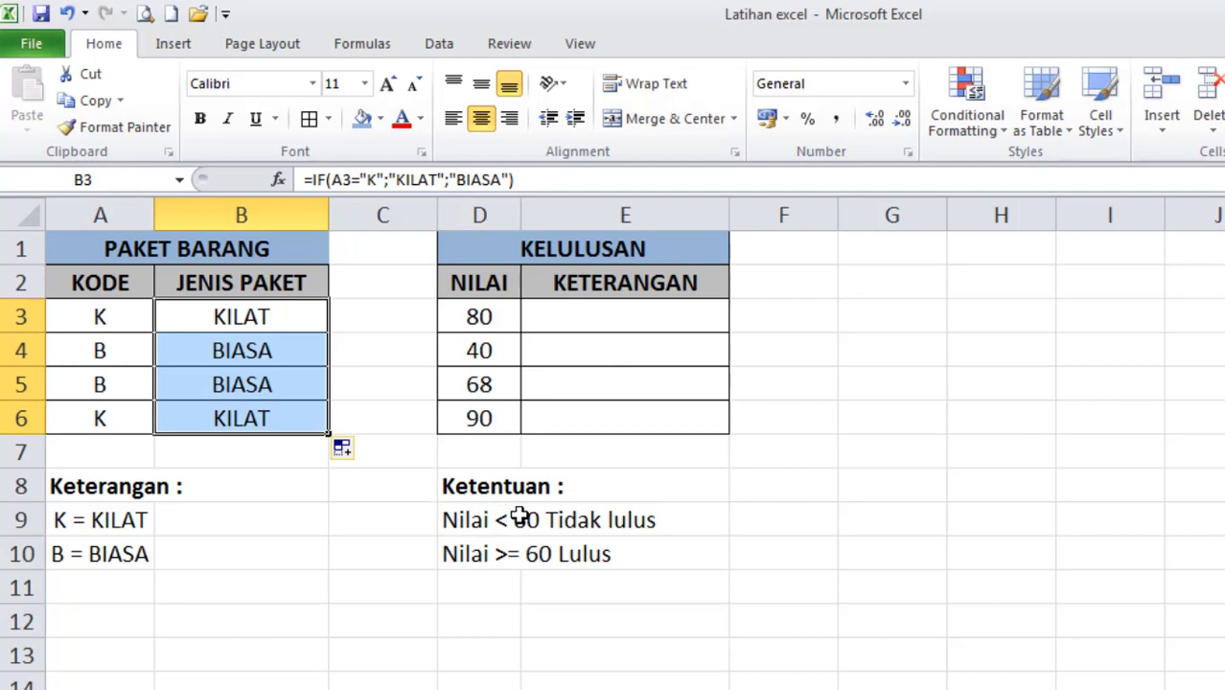
# Start an IF formula in E3 of the KELULUSAN table with the logical test D3<60.
pyautogui.click(561, 316)
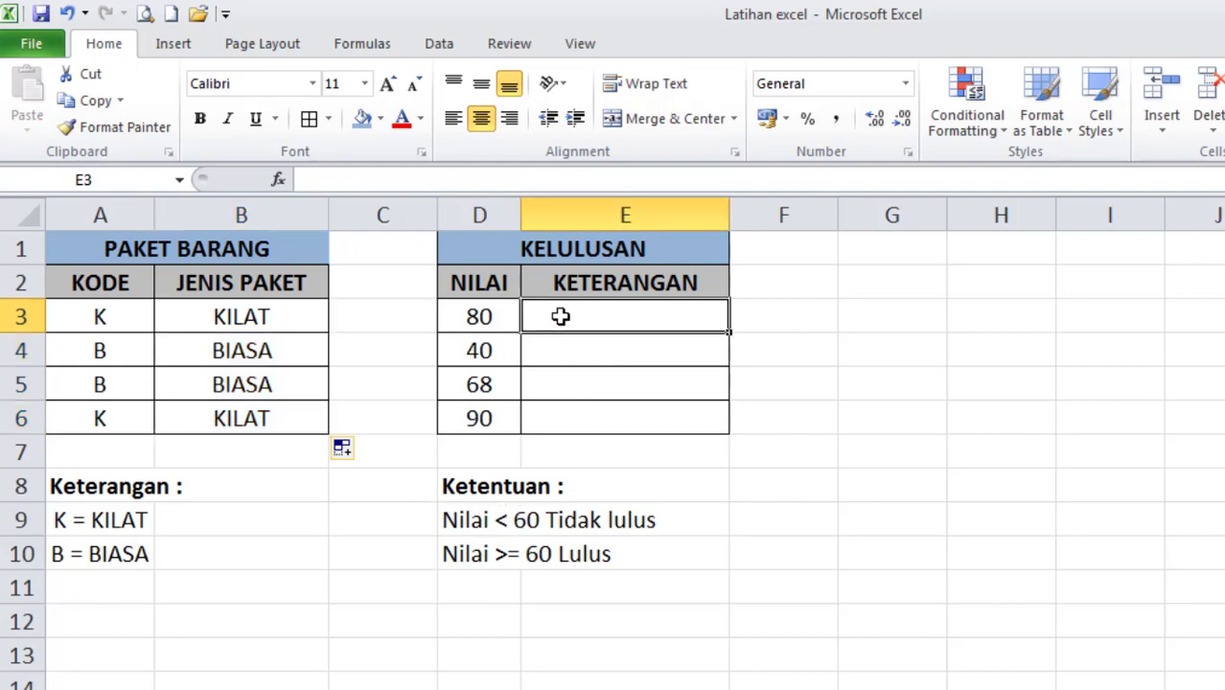
pyautogui.write('=')
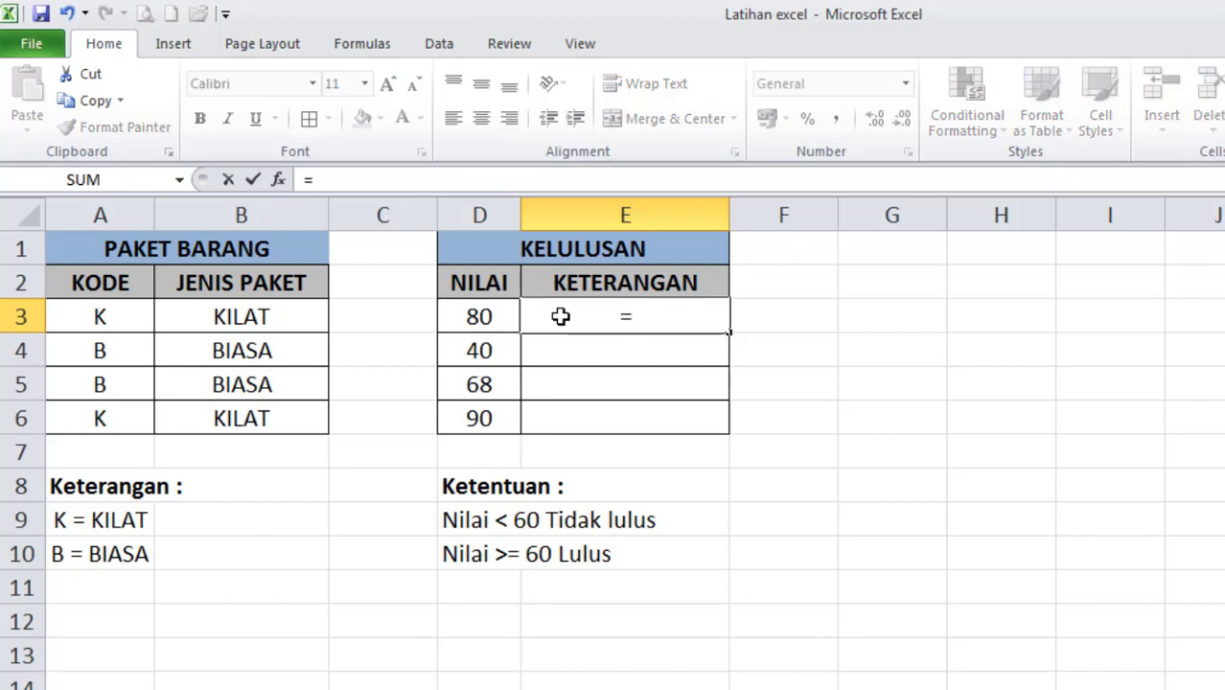
pyautogui.write('IF(')
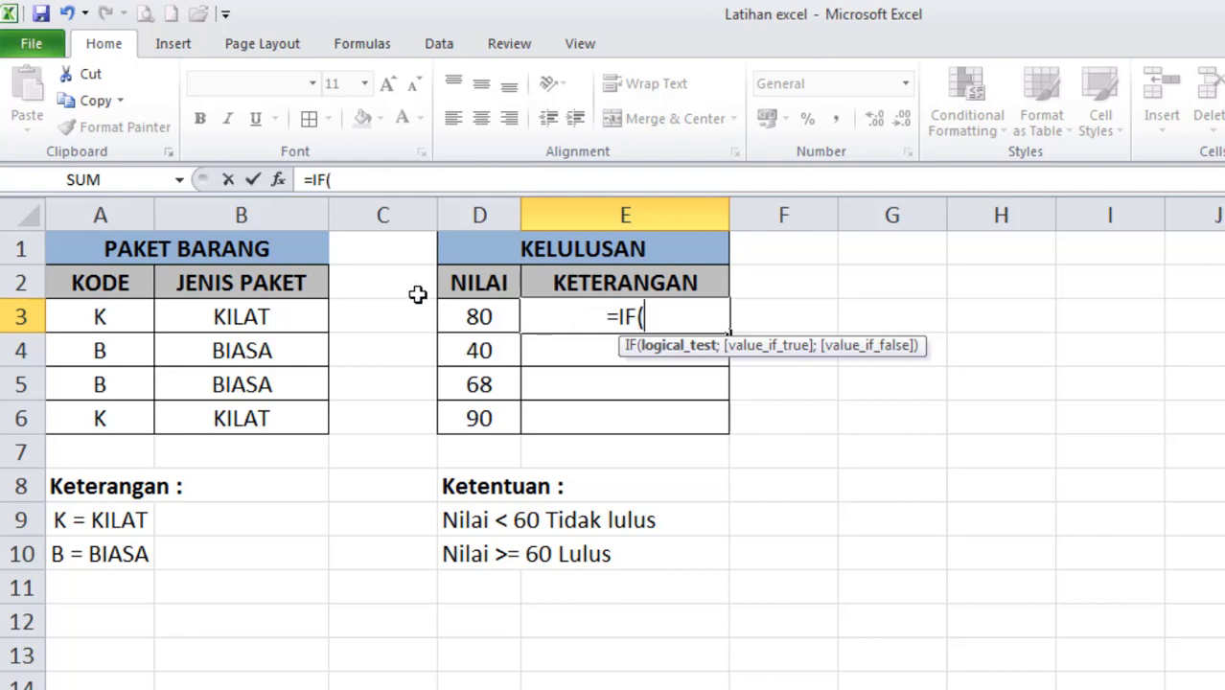
pyautogui.click(479, 318)
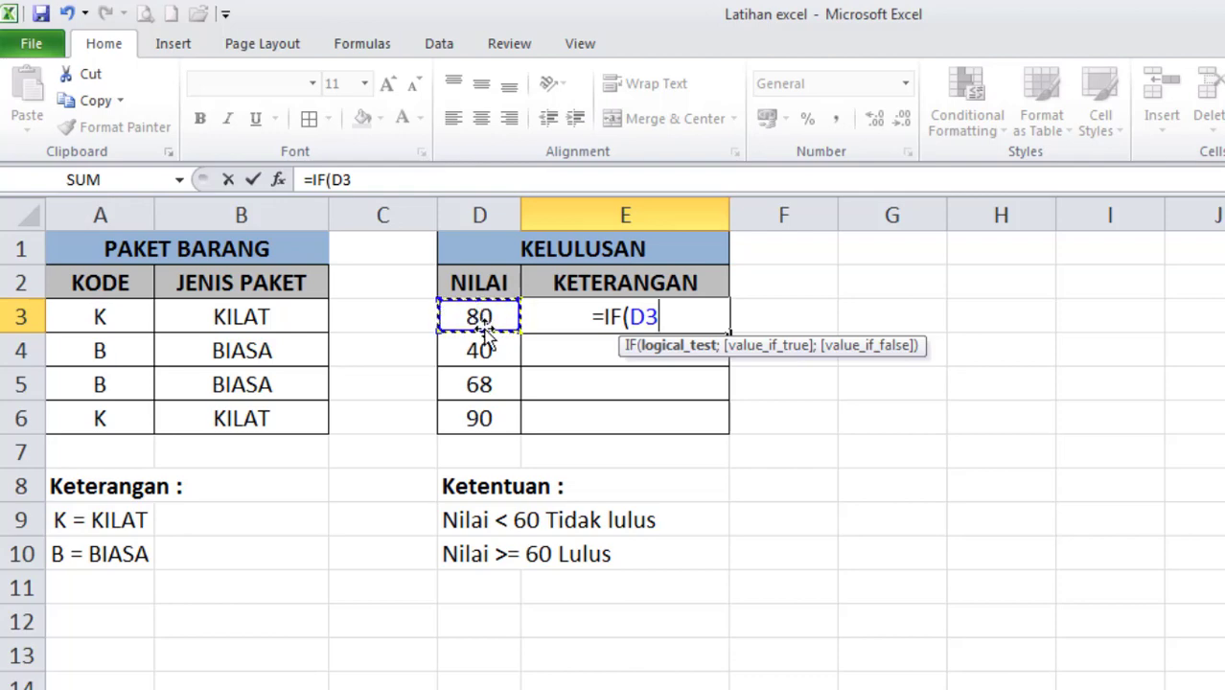
pyautogui.write('<')
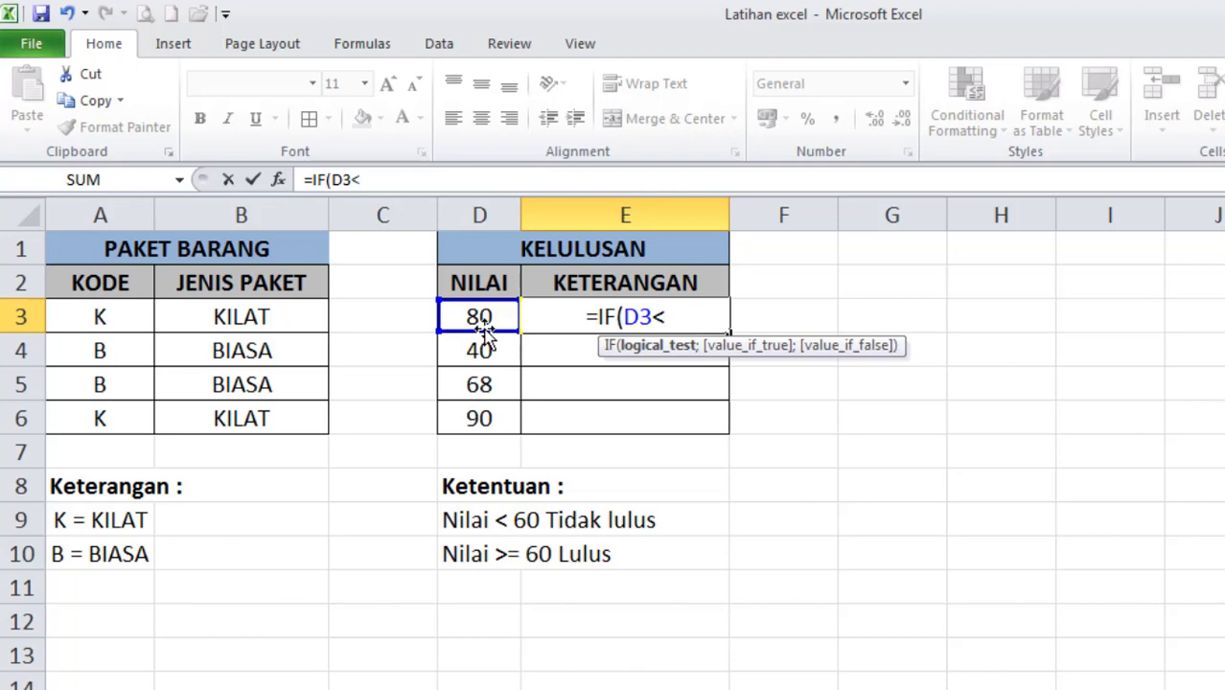
pyautogui.write('60')
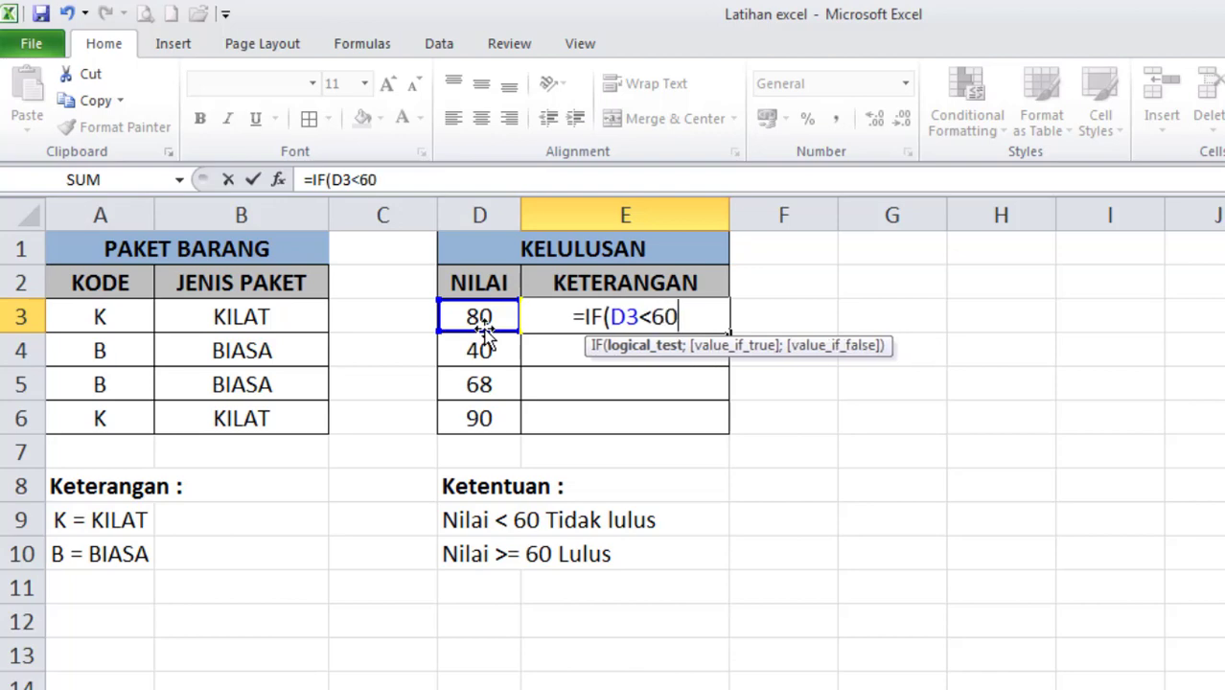
pyautogui.write(';')
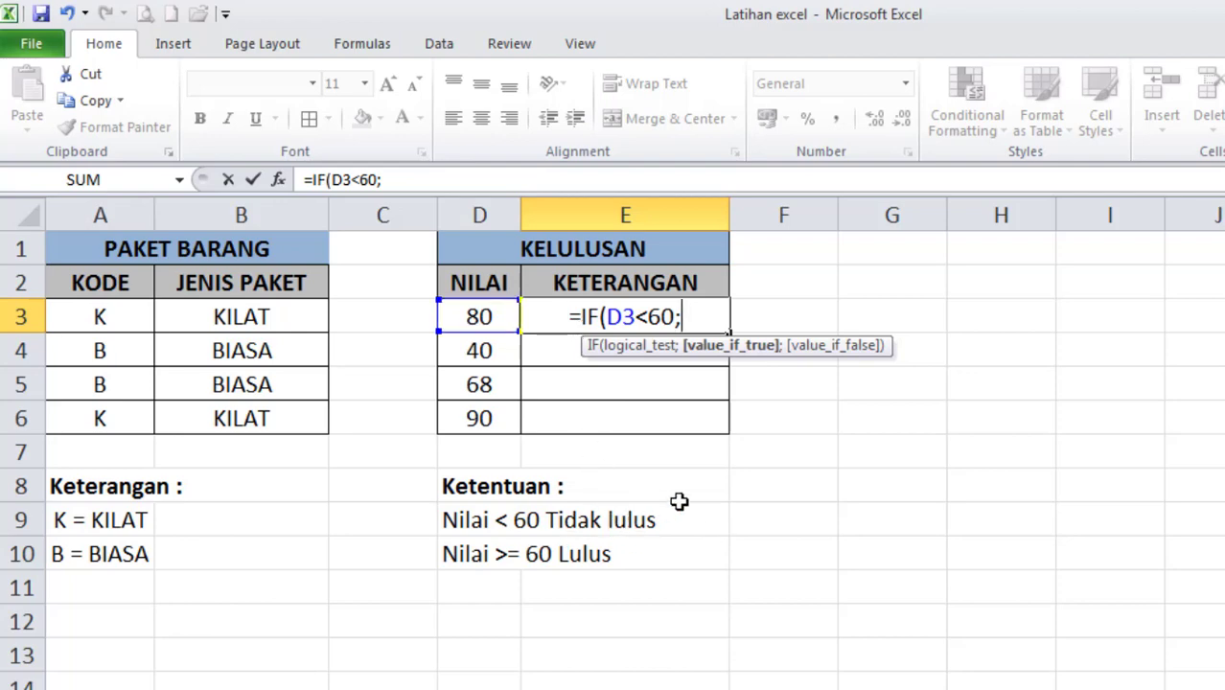
# Complete E3's IF formula with "Tidak Lulus" as the true value and "Lulus" as the false value.
pyautogui.write('"T')
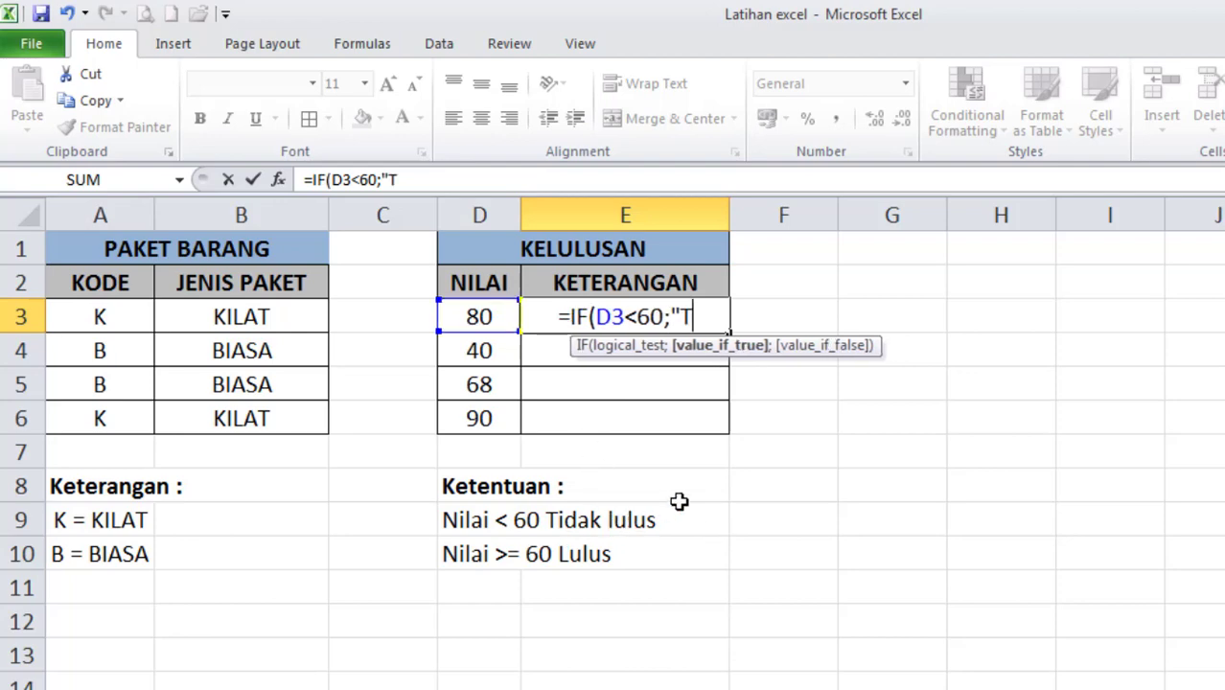
pyautogui.write('idak L')
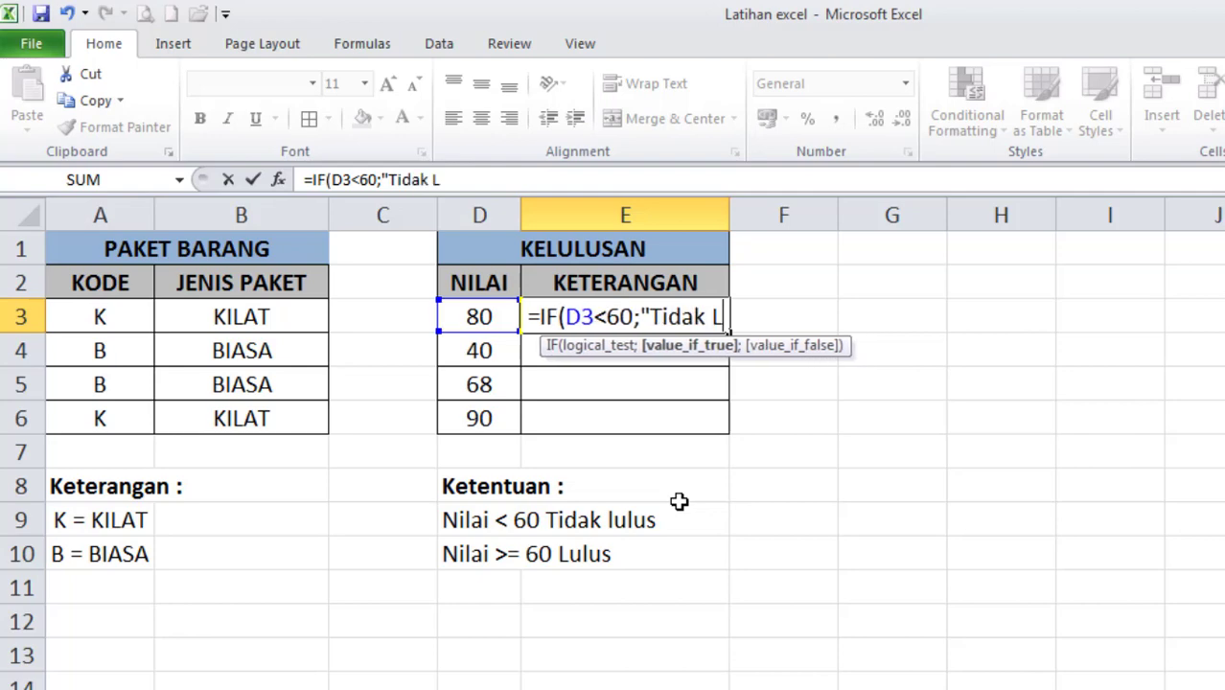
pyautogui.write('ulus')
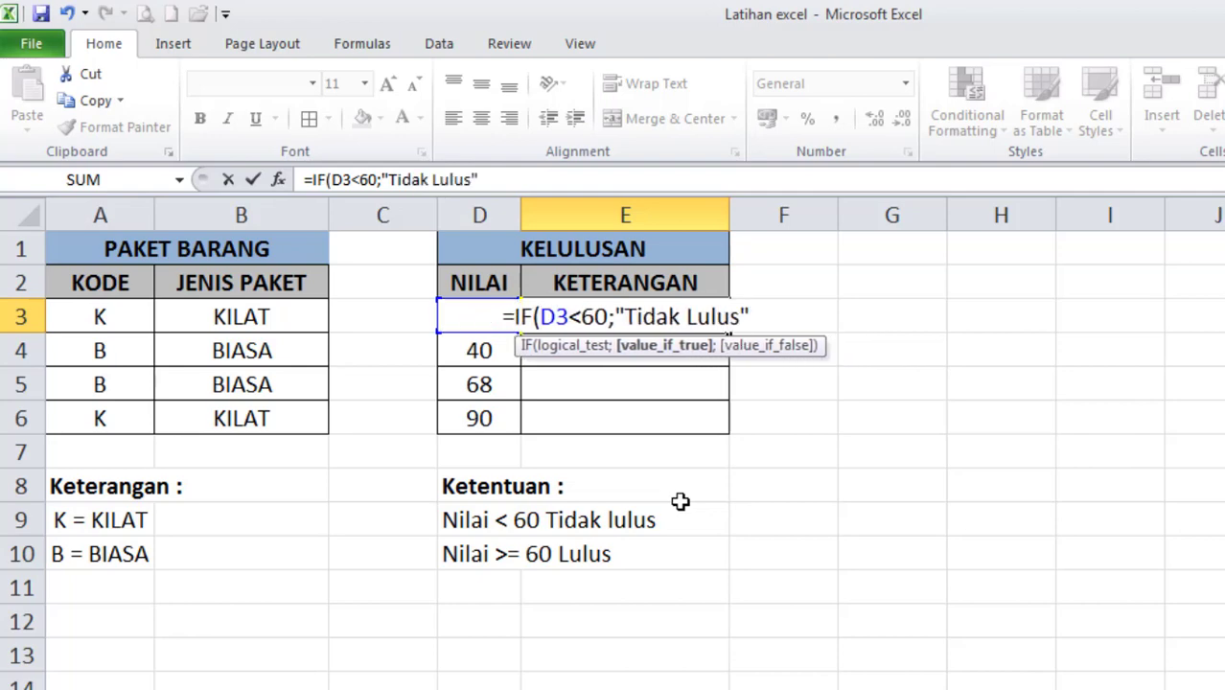
pyautogui.write(';')
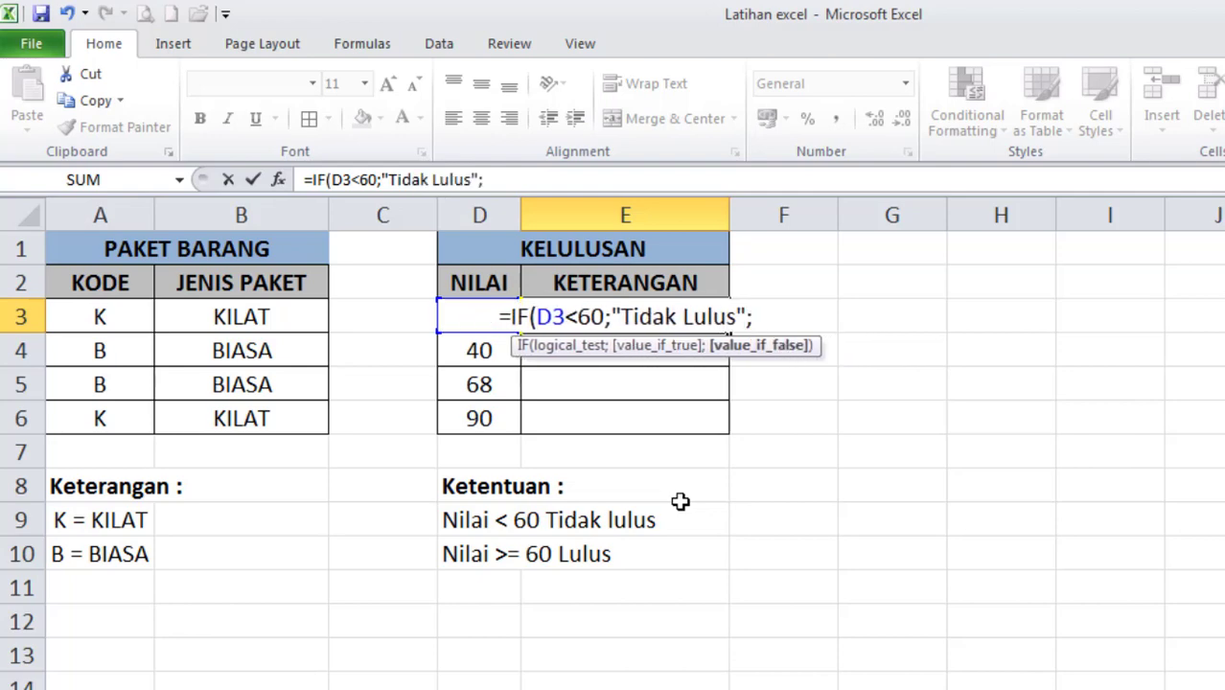
pyautogui.write('"')
pyautogui.write('Lulus')
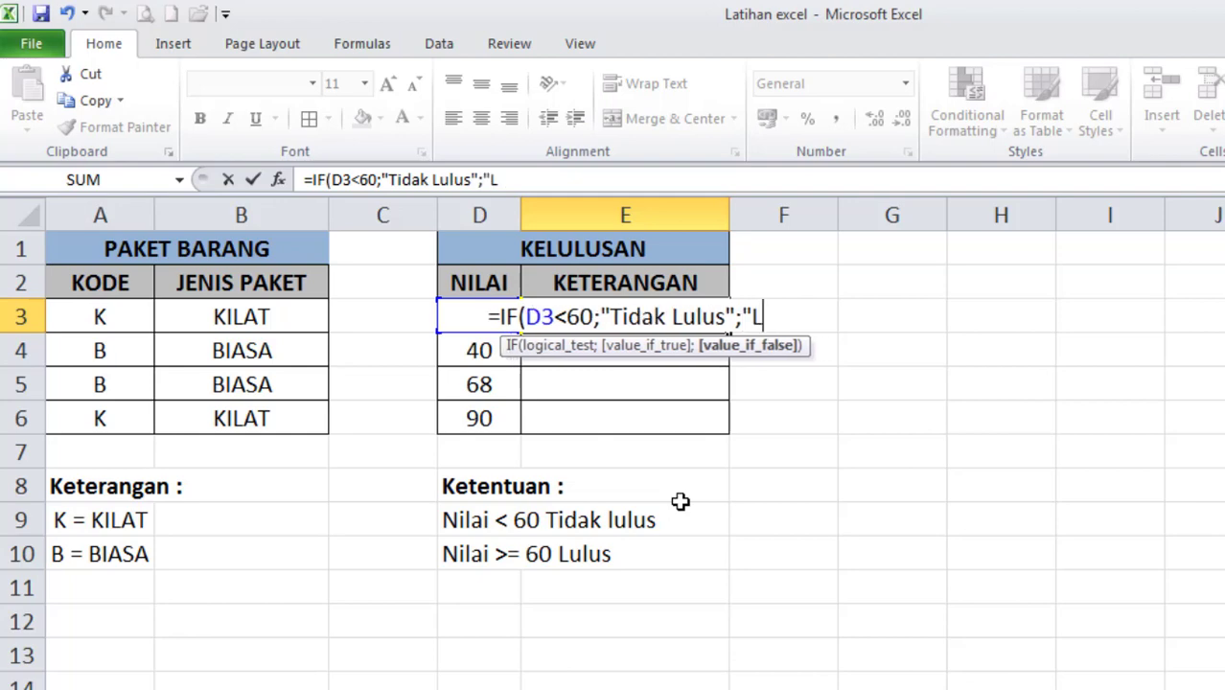
pyautogui.write('")')
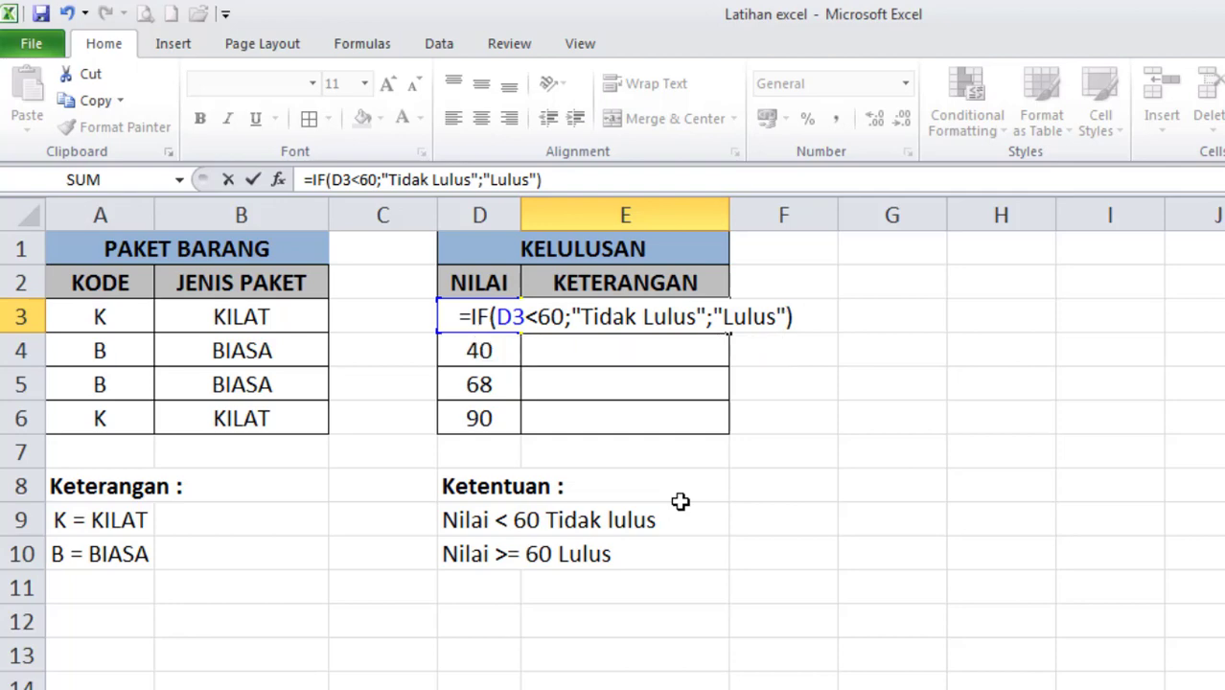
pyautogui.press('Return')
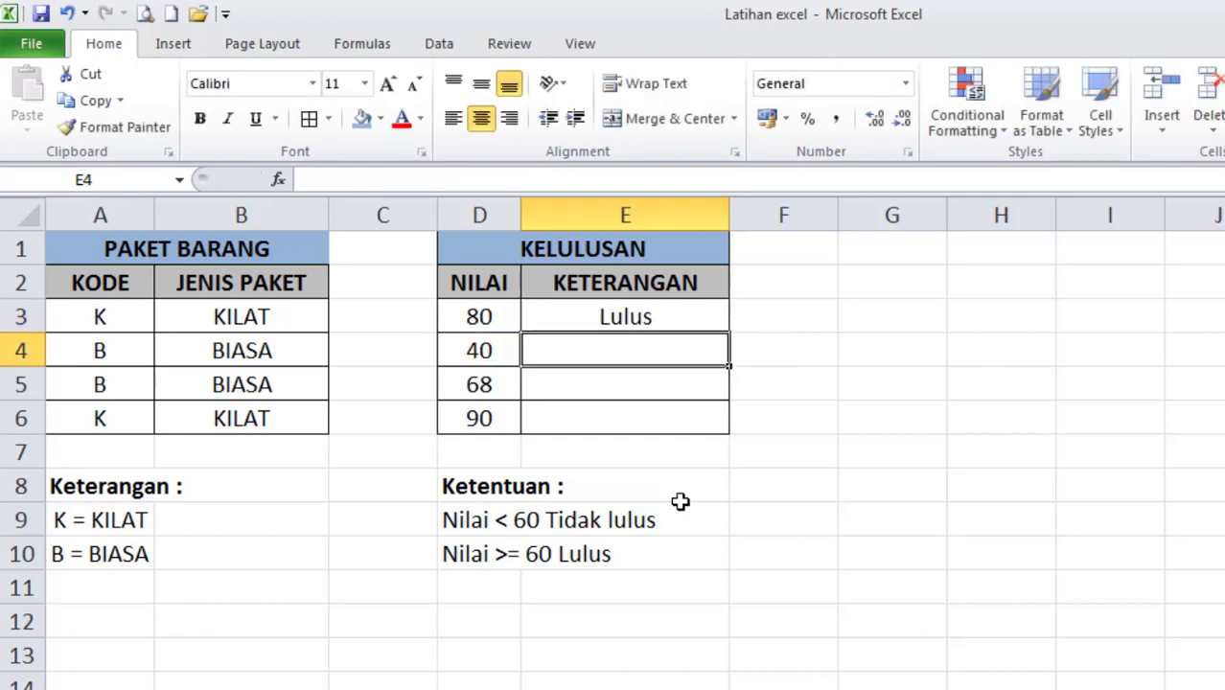
# Fill the pass/fail IF formula from E3 down to E6.
pyautogui.click(626, 319)
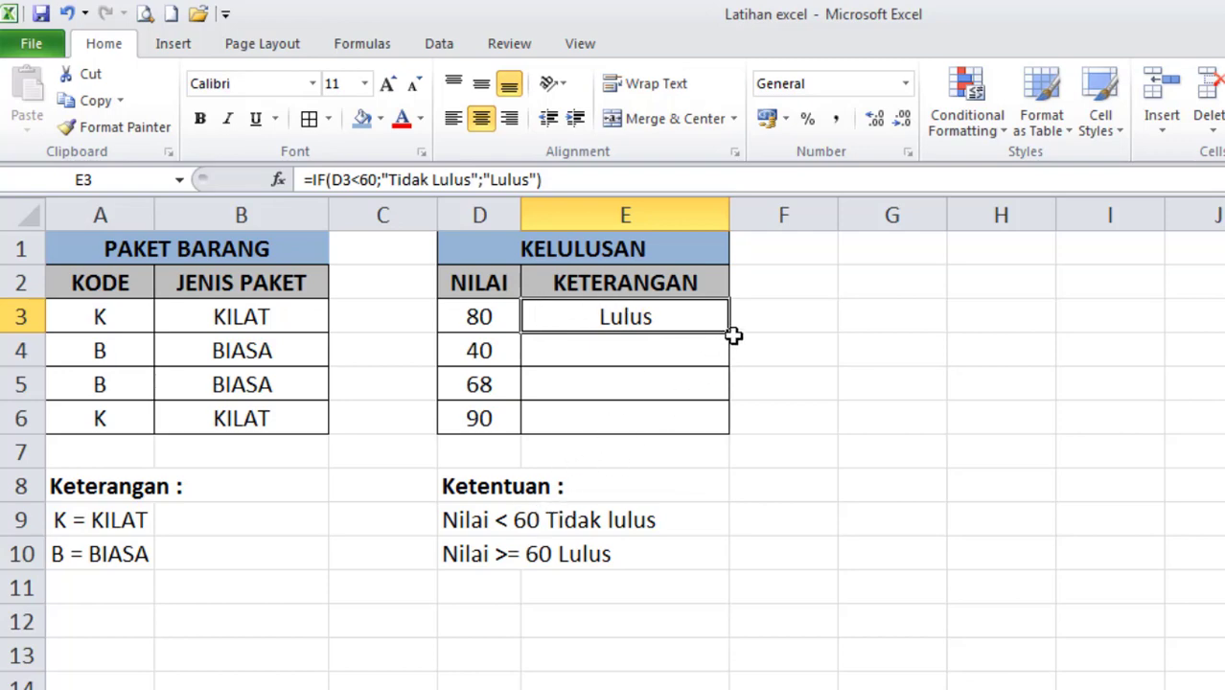
pyautogui.moveTo(729, 330); pyautogui.dragTo(735, 433)
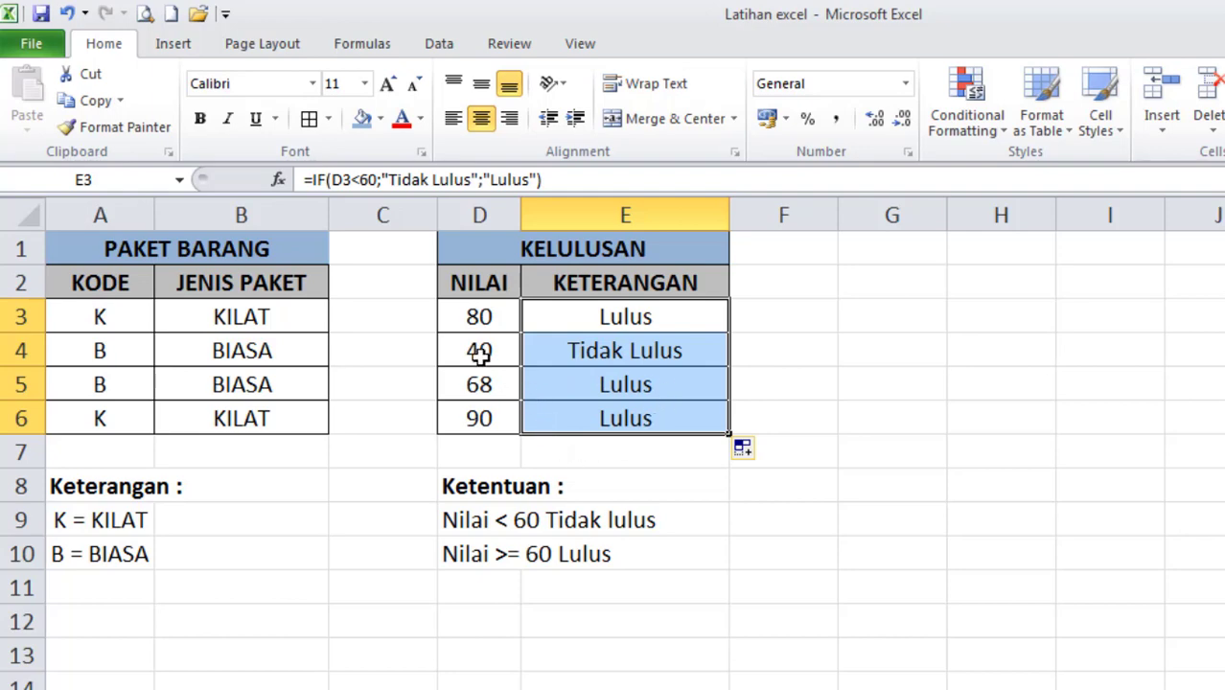
# Change the scores in D4 to 60 and D5 to 59 to test the pass/fail formula.
pyautogui.click(480, 354)
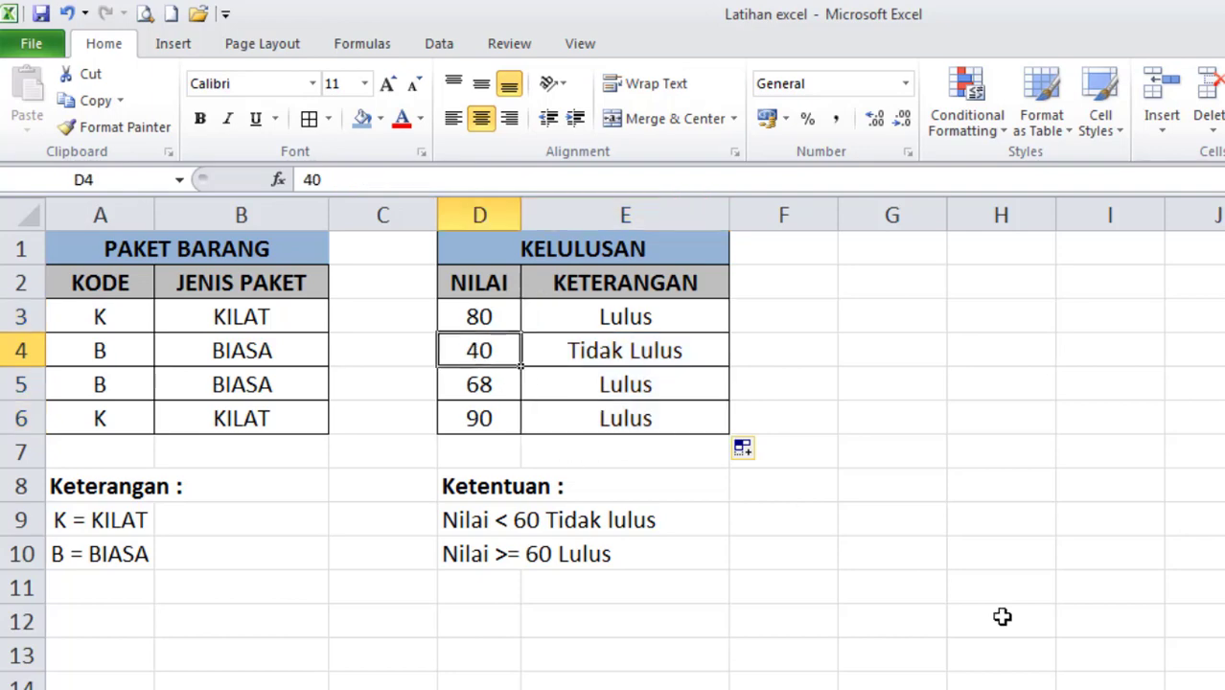
pyautogui.write('60')
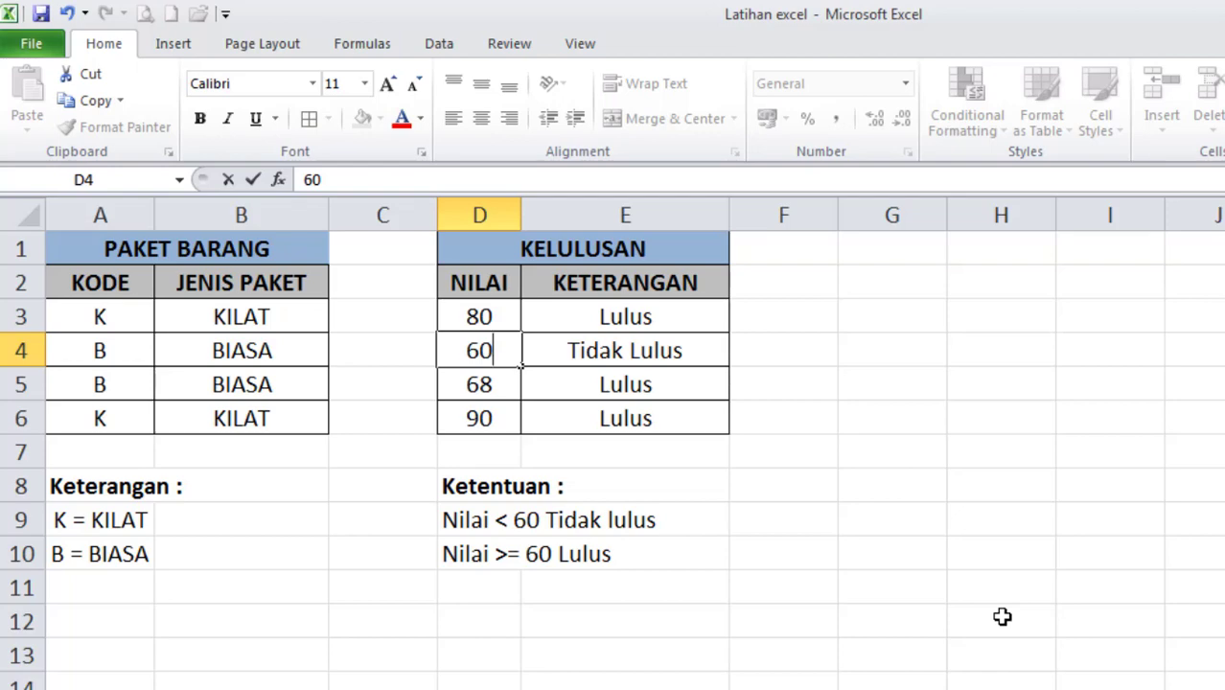
pyautogui.press('Return')
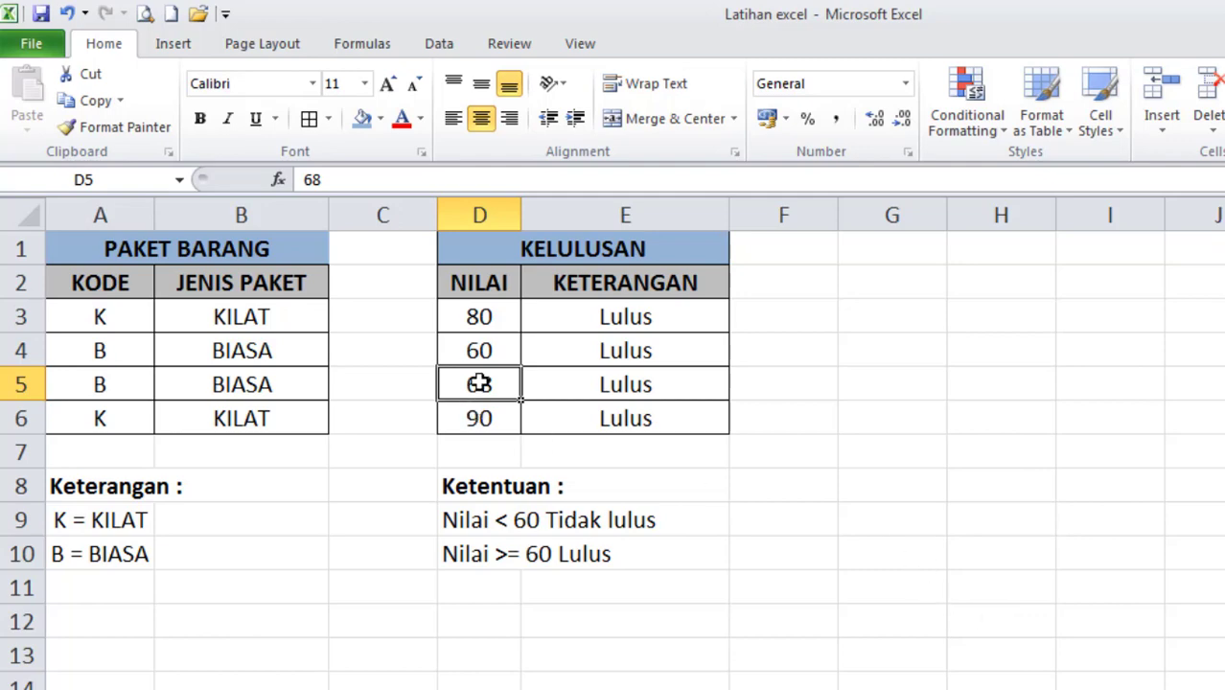
pyautogui.write('59')
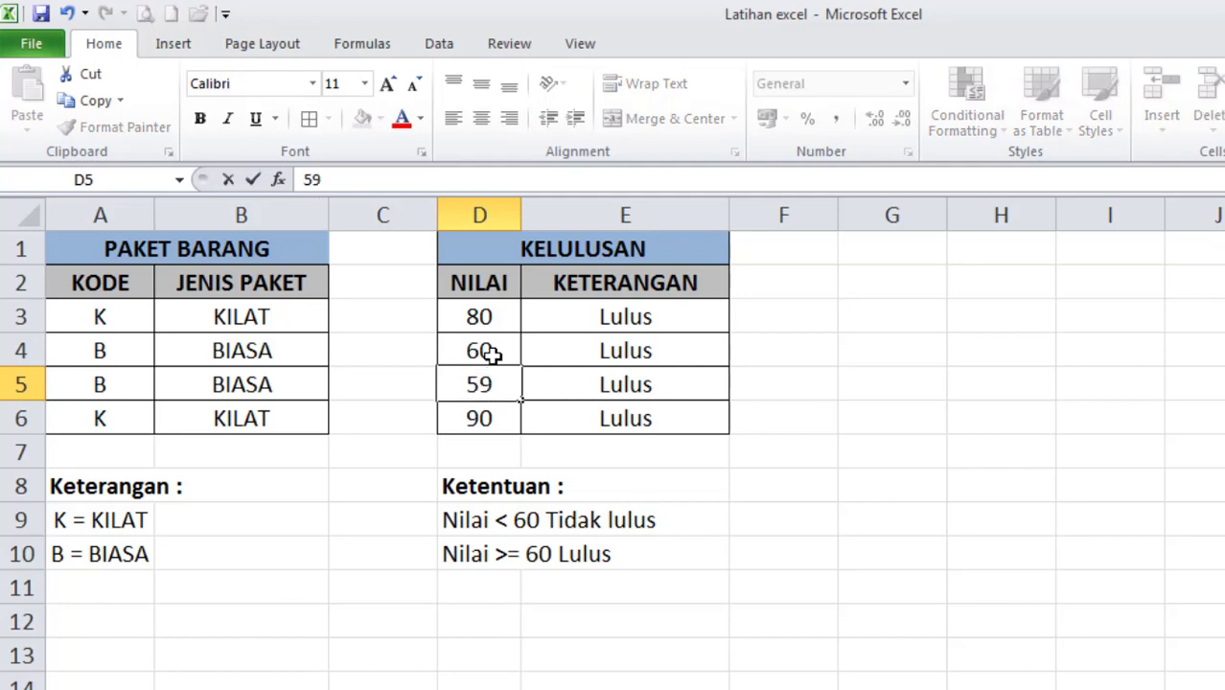
pyautogui.press('Return')
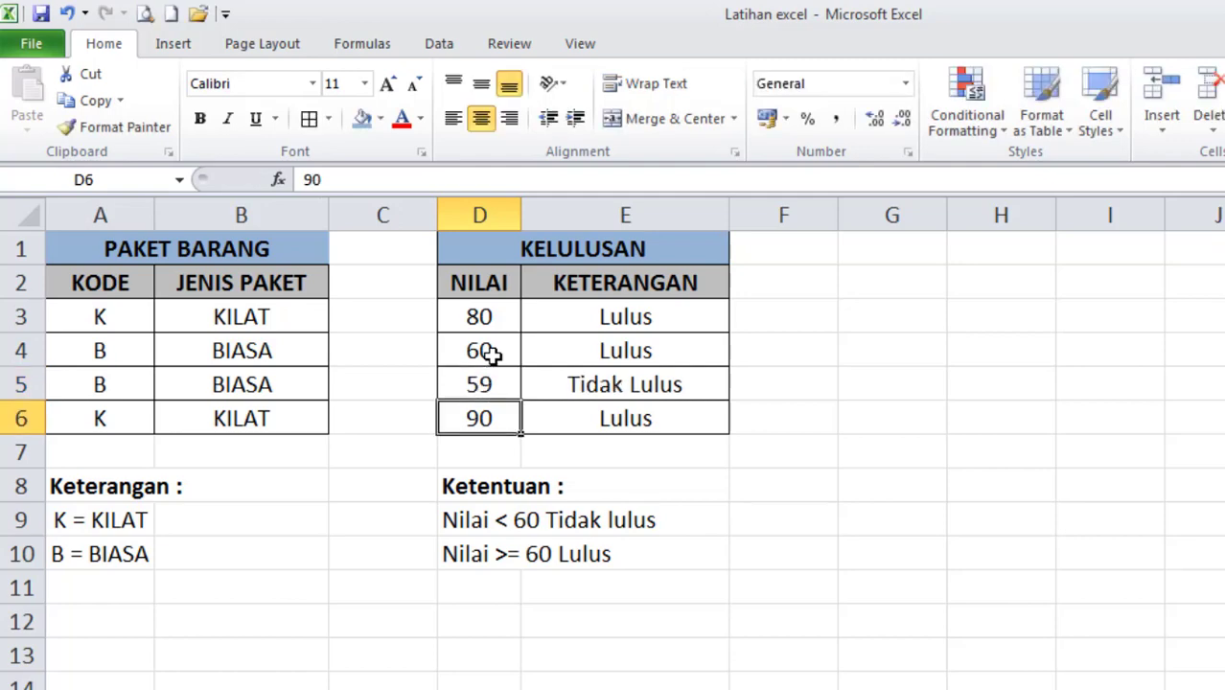